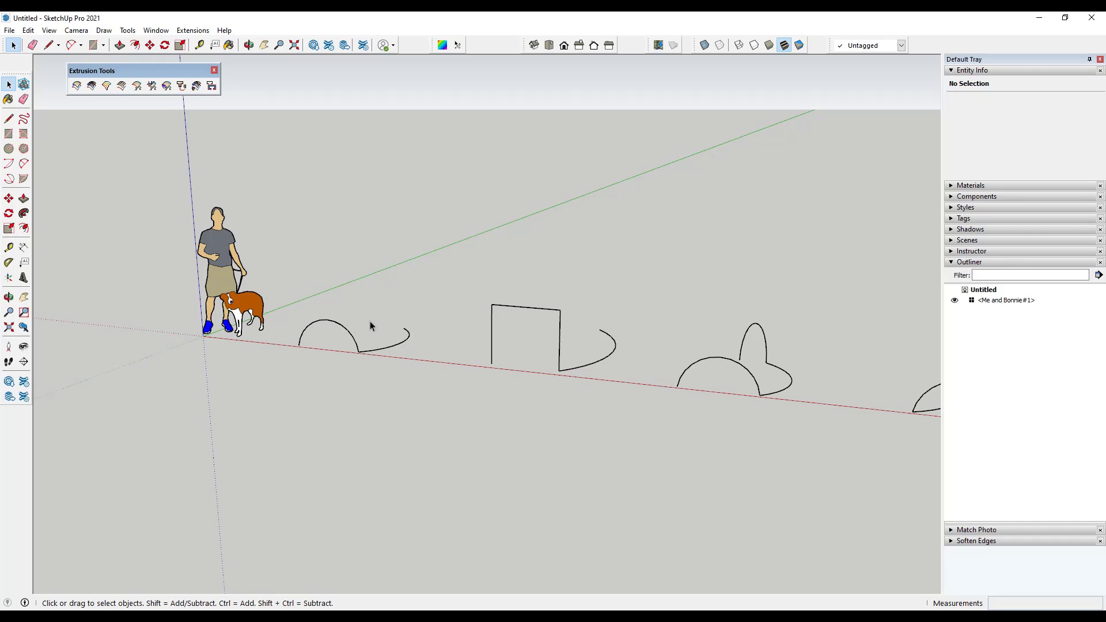
Run Extrude Edges by Rails with the semicircular arc as profile and melding profile, and the adjoining ground curve as both rails
scroll(330, 350, "up", 2)
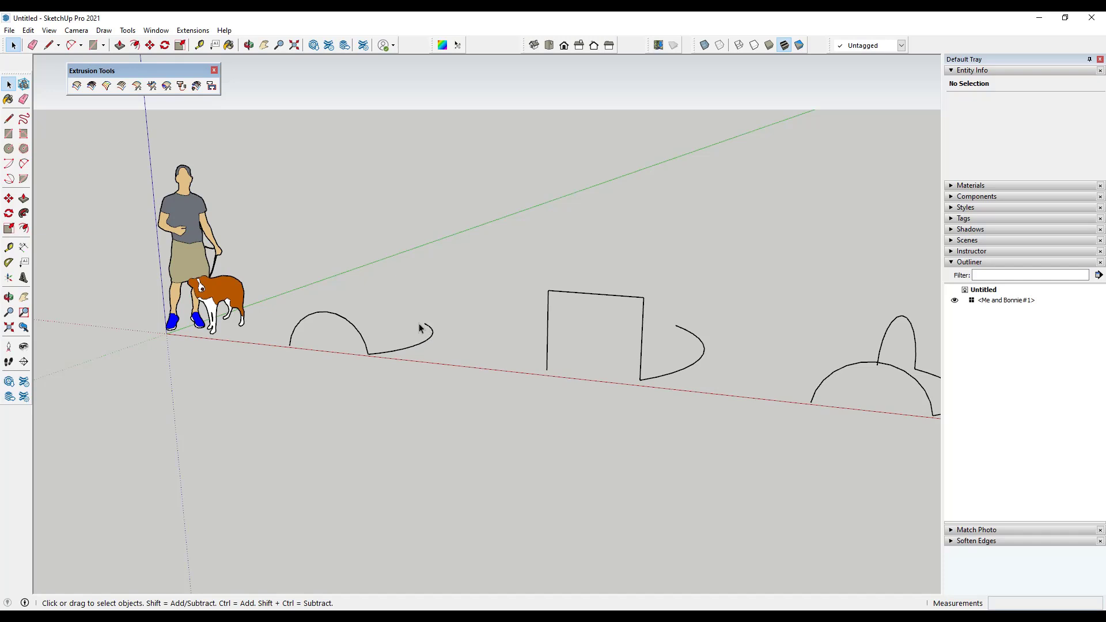
mouse_move(408, 322)
middle_mouse_down()
mouse_move(395, 356)
mouse_move(380, 344)
middle_mouse_up()
left_click(395, 355)
left_click(361, 339)
scroll(373, 335, "up", 2)
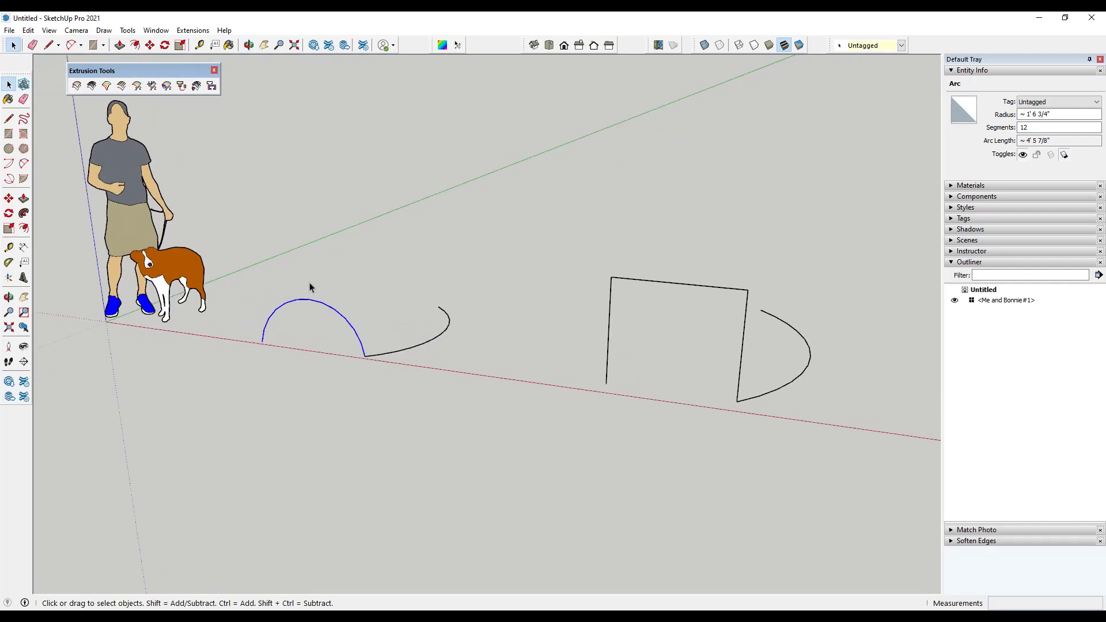
left_click(77, 85)
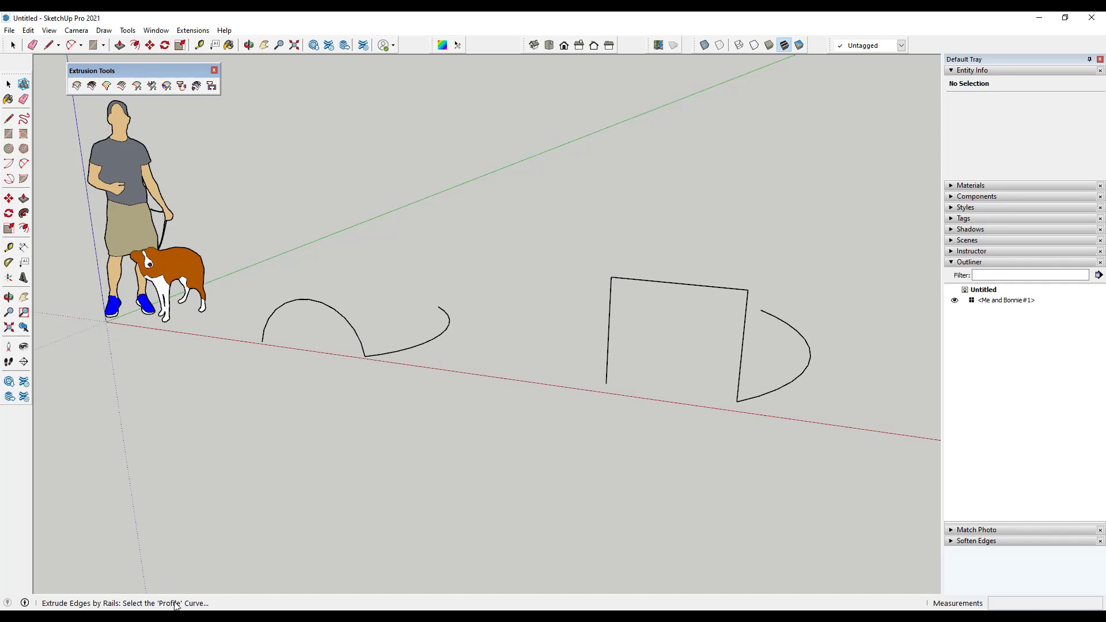
left_click(338, 315)
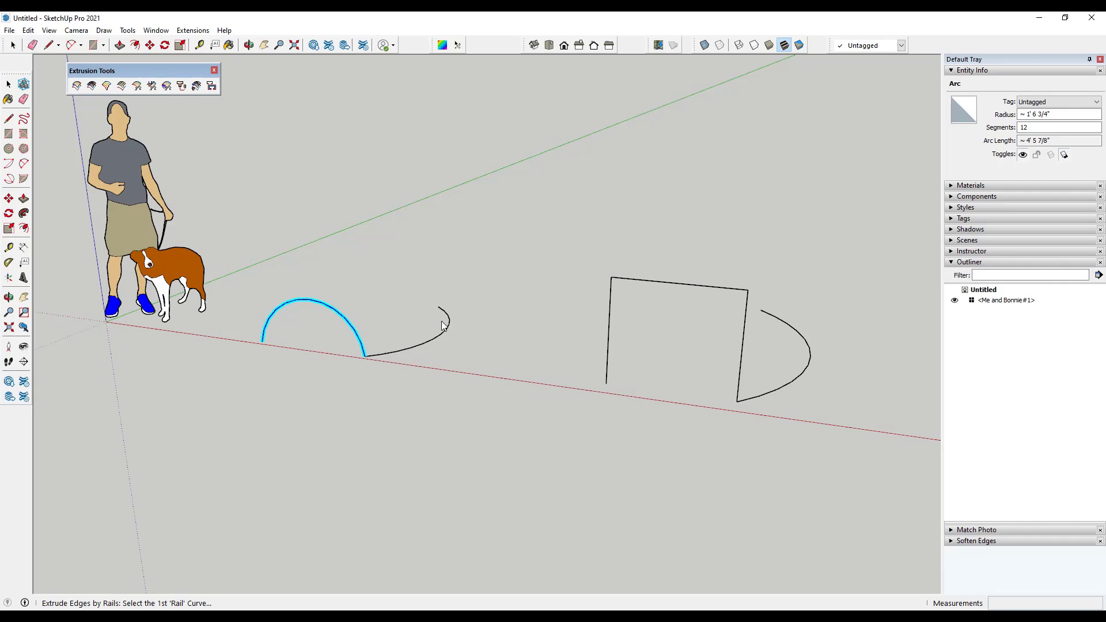
left_click(429, 343)
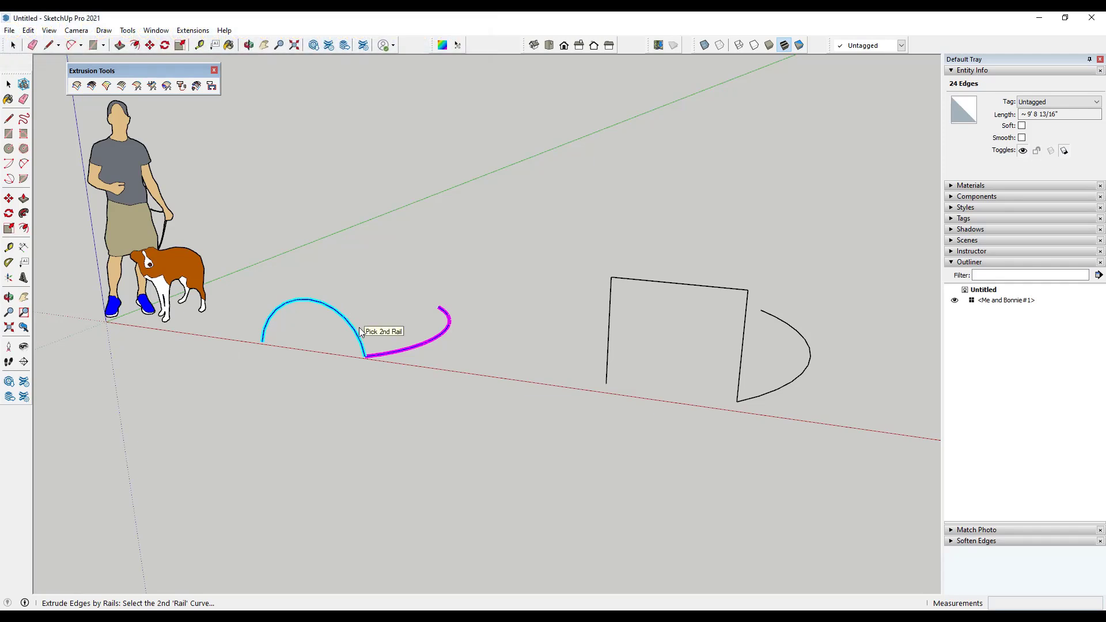
left_click(390, 358)
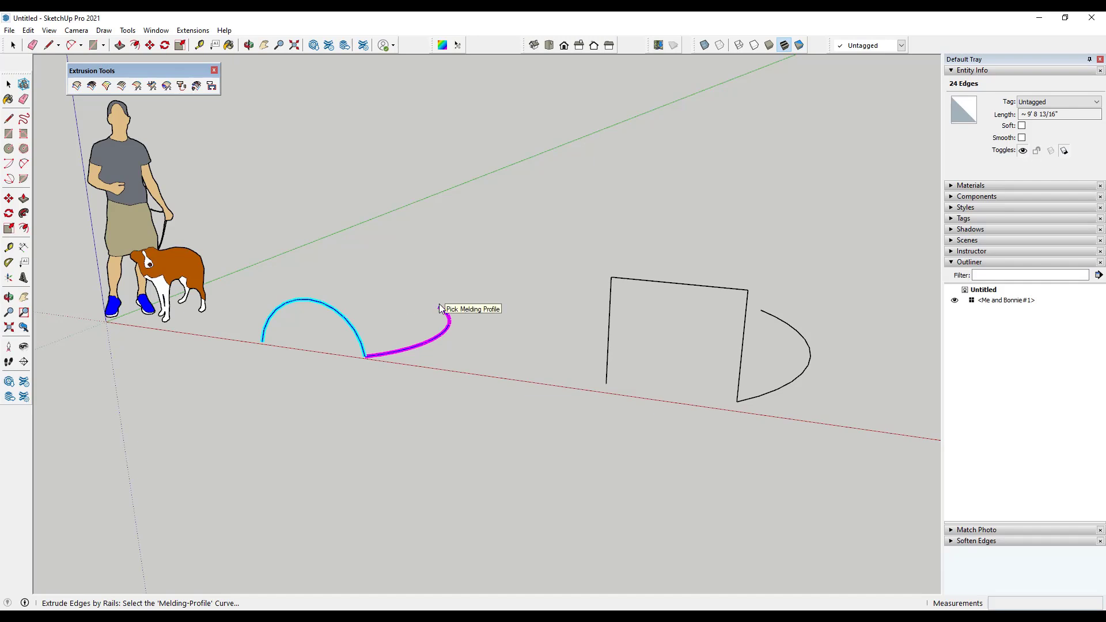
left_click(351, 330)
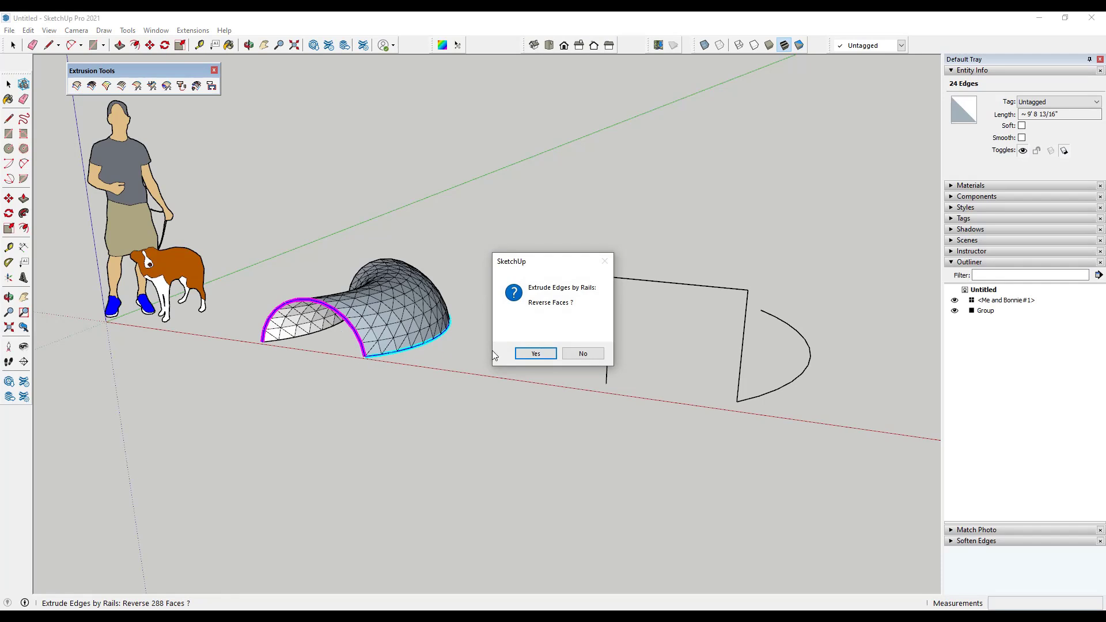
Reverse the faces of the arched extrusion, convert them to quads, and keep the original curves
left_click(536, 354)
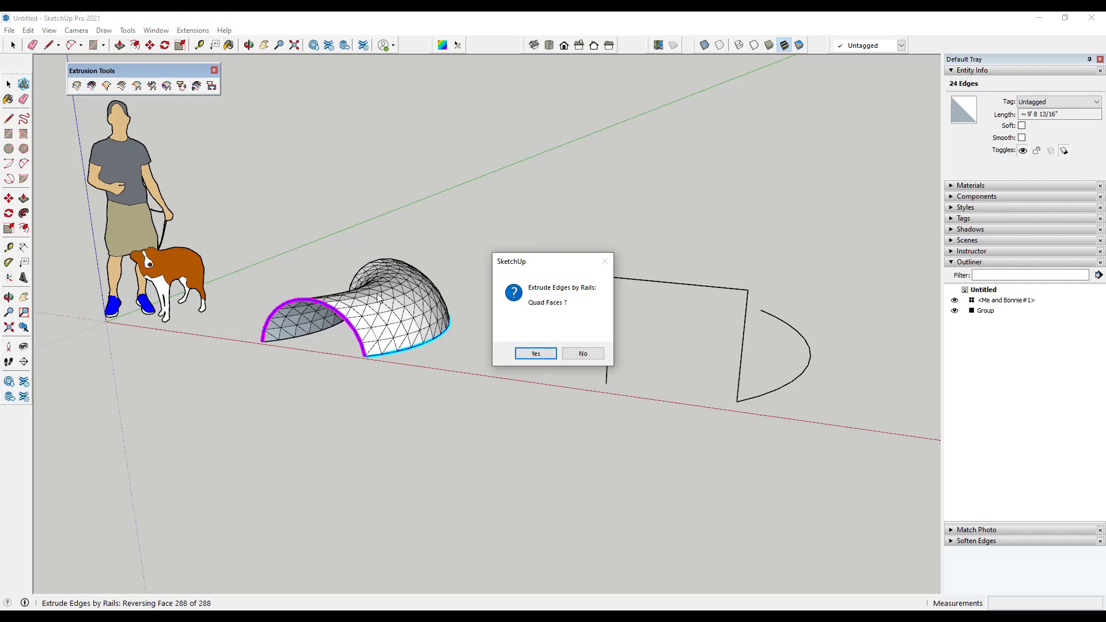
left_click(536, 354)
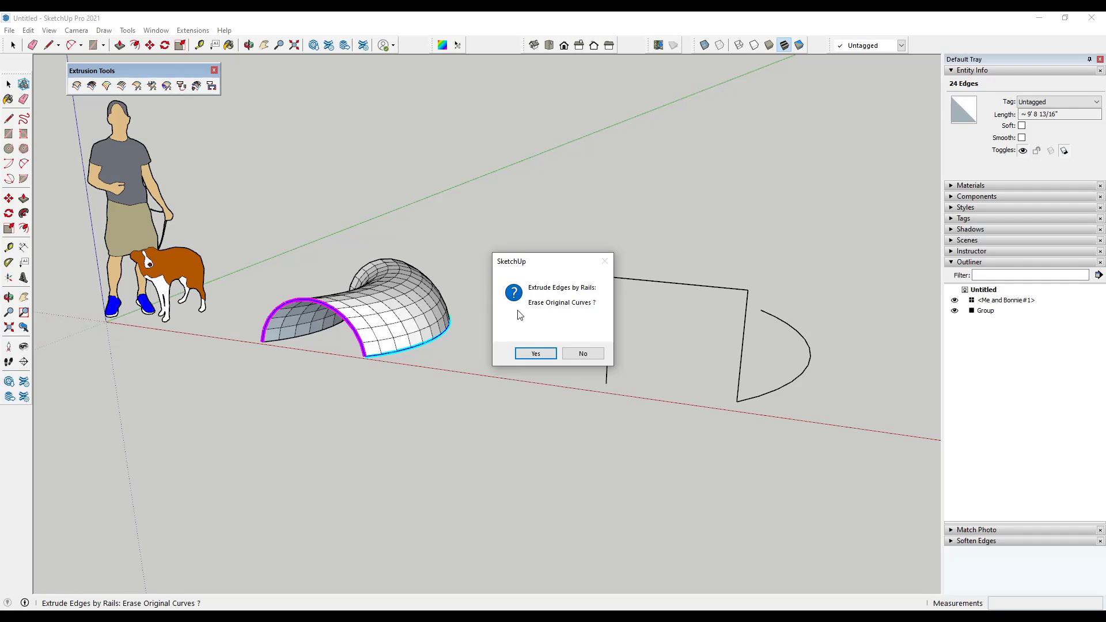
left_click(582, 355)
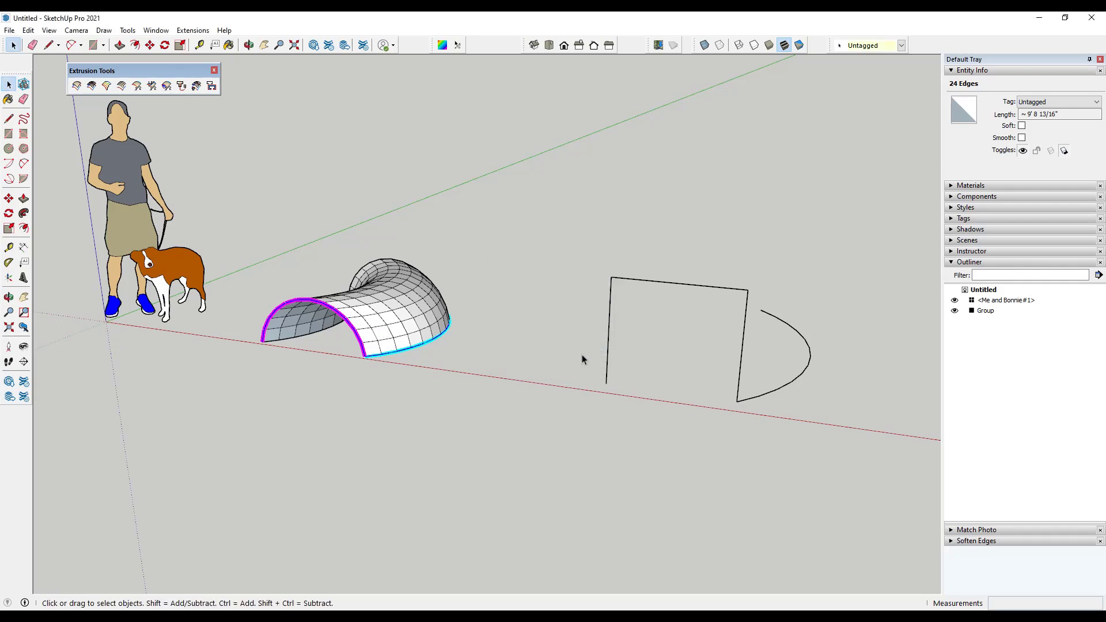
Select the arched extrusion group and inspect its surface from several angles
left_click(404, 328)
middle_click_drag(517, 295, 296, 316)
scroll(305, 346, "up", 2)
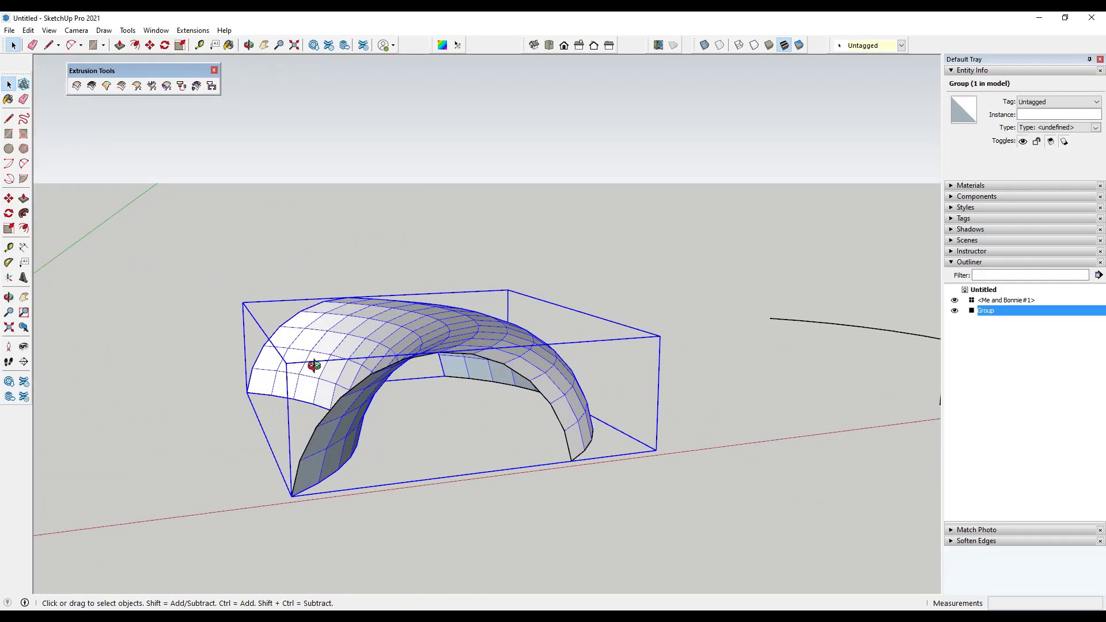
middle_click_drag(314, 365, 449, 467)
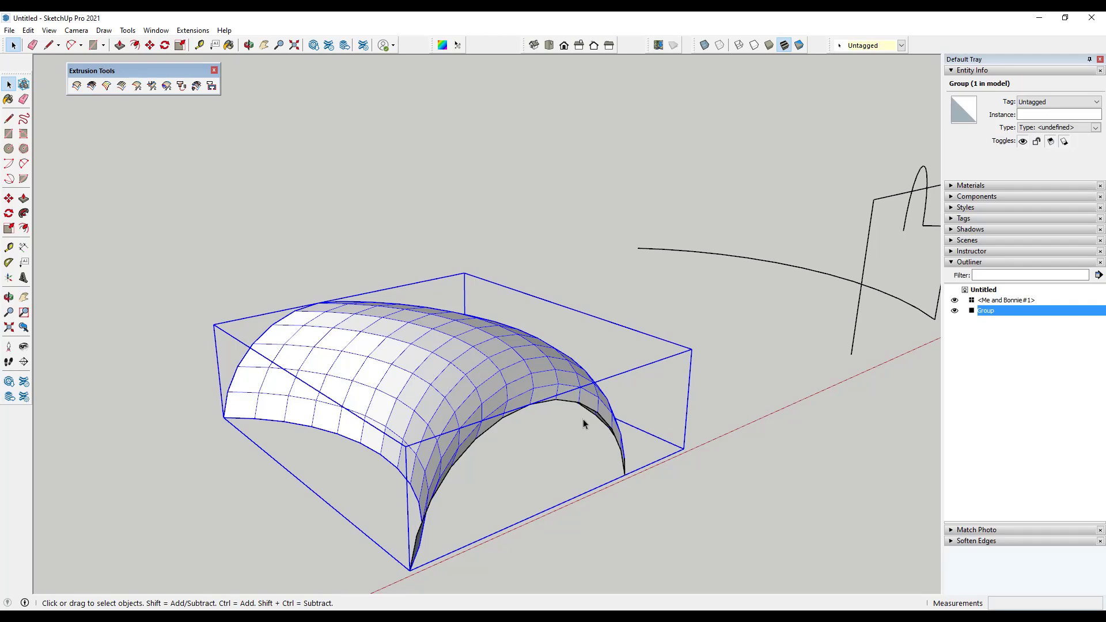
Check the segments of the neighbouring three-sided rectangular profile individually to see whether they form a single curve
key("shift+z")
left_click(652, 332)
scroll(576, 314, "up", 5)
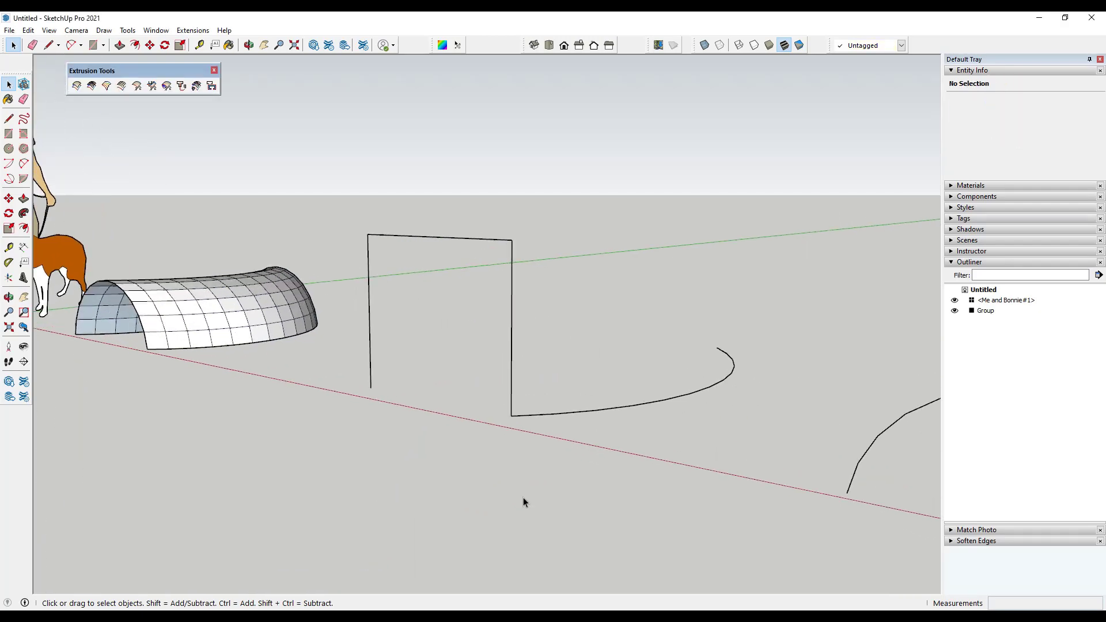
mouse_move(555, 417)
middle_mouse_down()
mouse_move(526, 407)
mouse_move(524, 419)
mouse_move(545, 390)
middle_mouse_up()
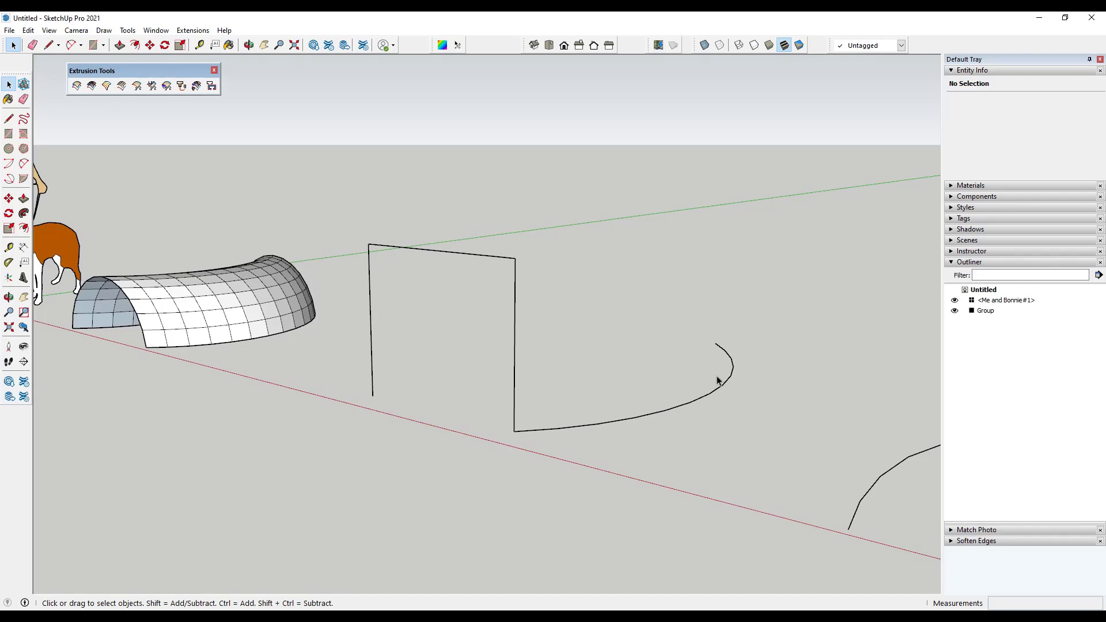
left_click(487, 260)
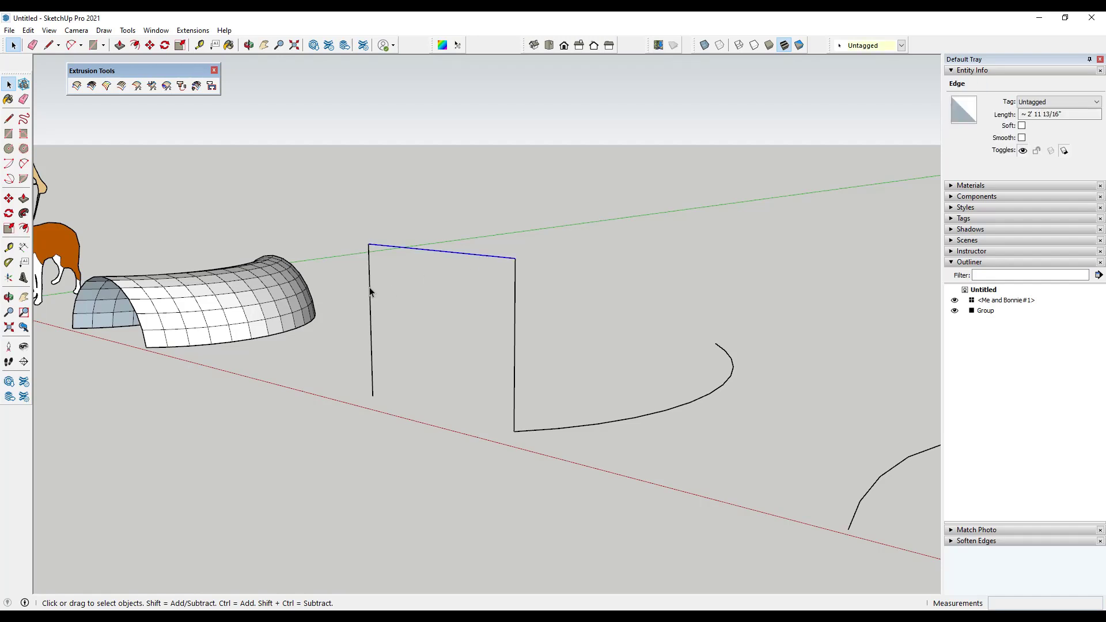
left_click(370, 291)
left_click(514, 314)
left_click(496, 259)
left_click(522, 274)
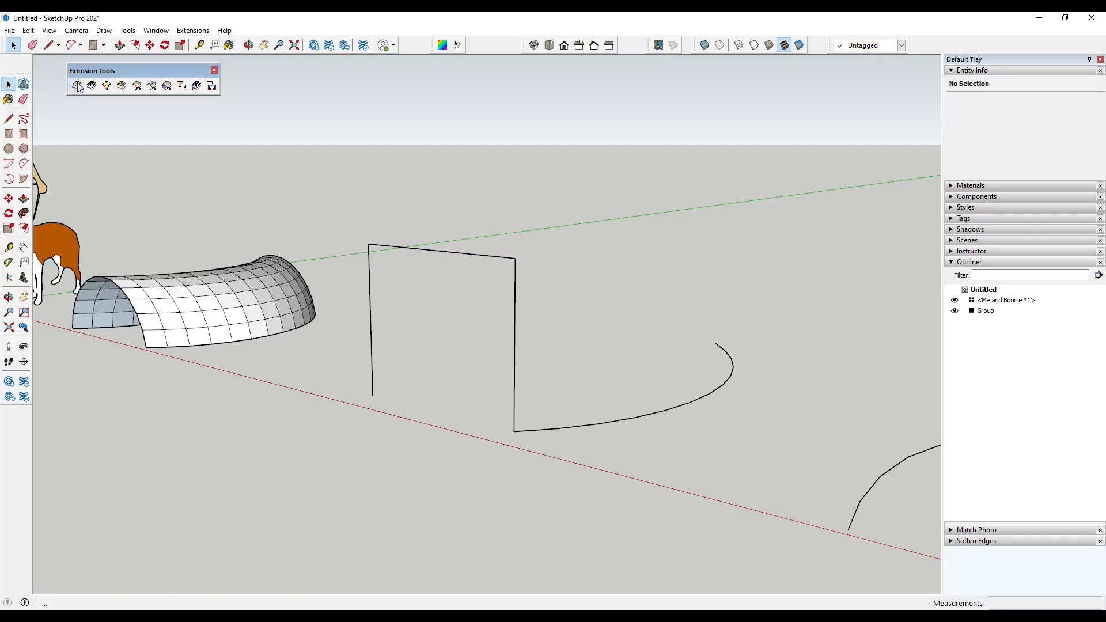
left_click(76, 86)
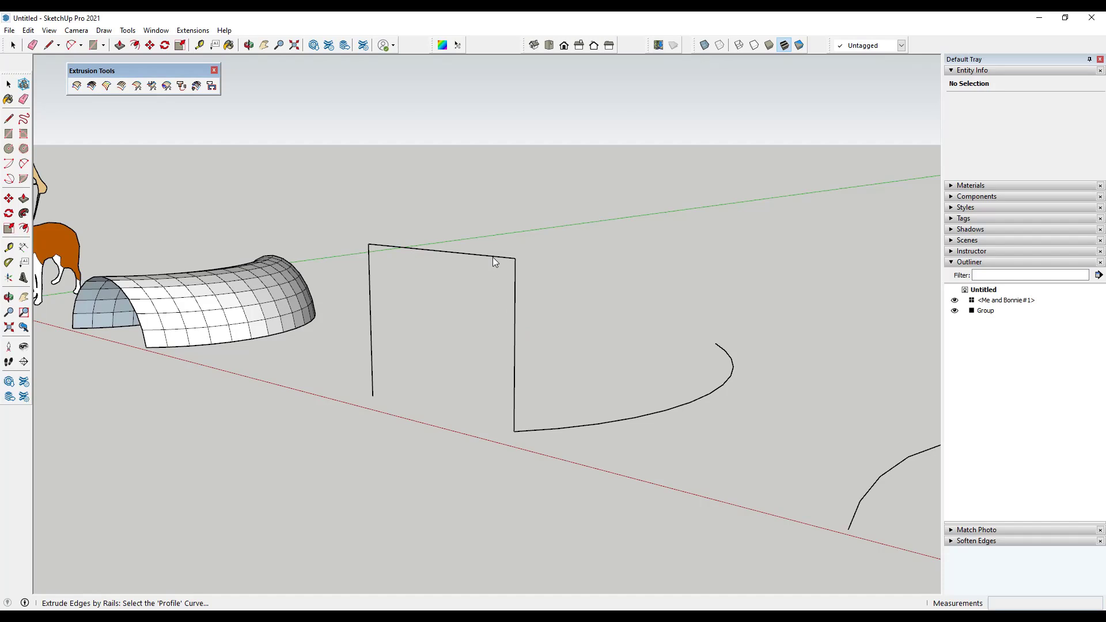
key("space")
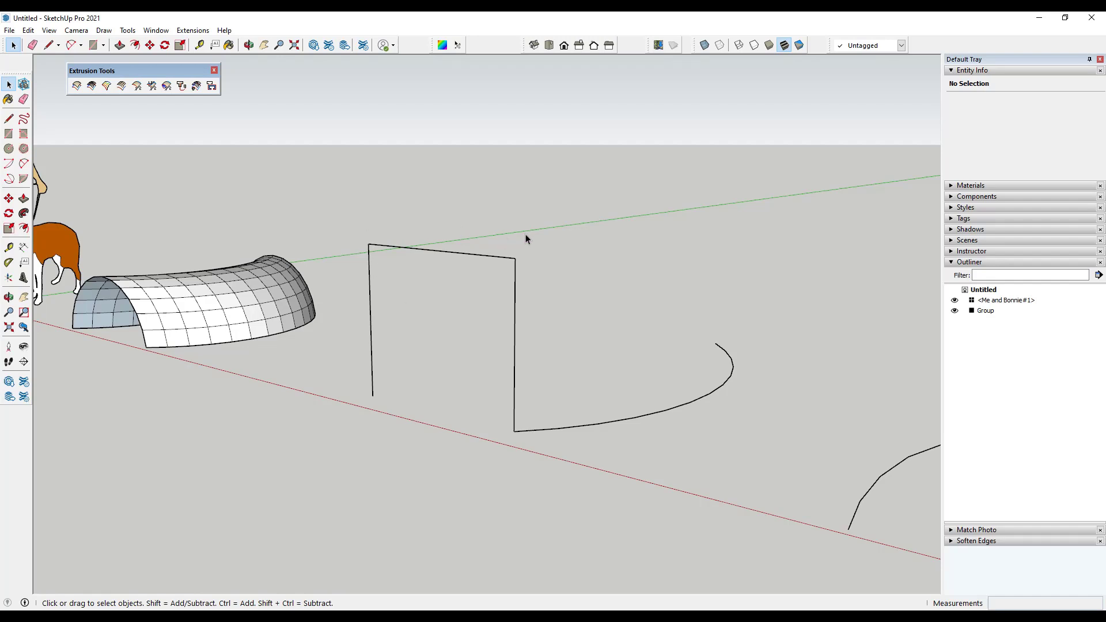
left_click_drag(388, 298, 381, 309)
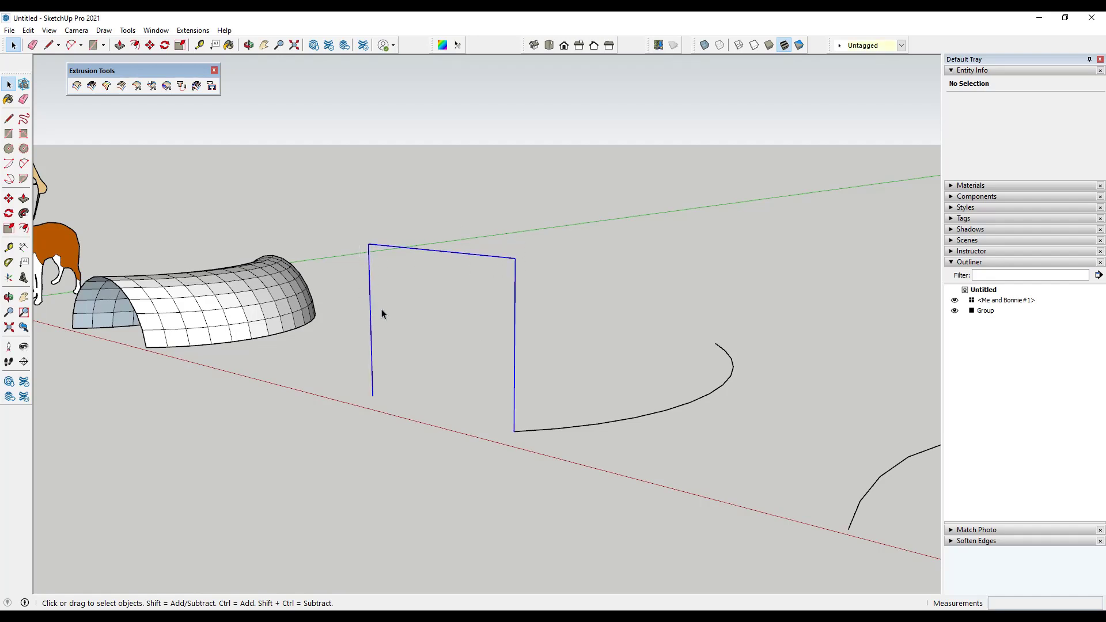
right_click(515, 315)
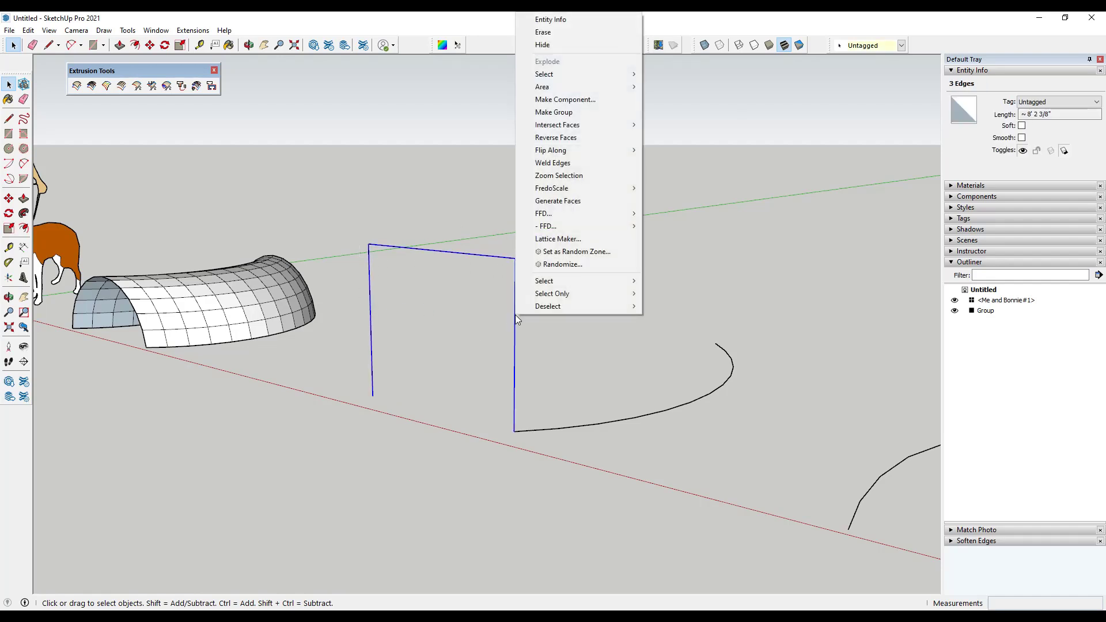
left_click(562, 167)
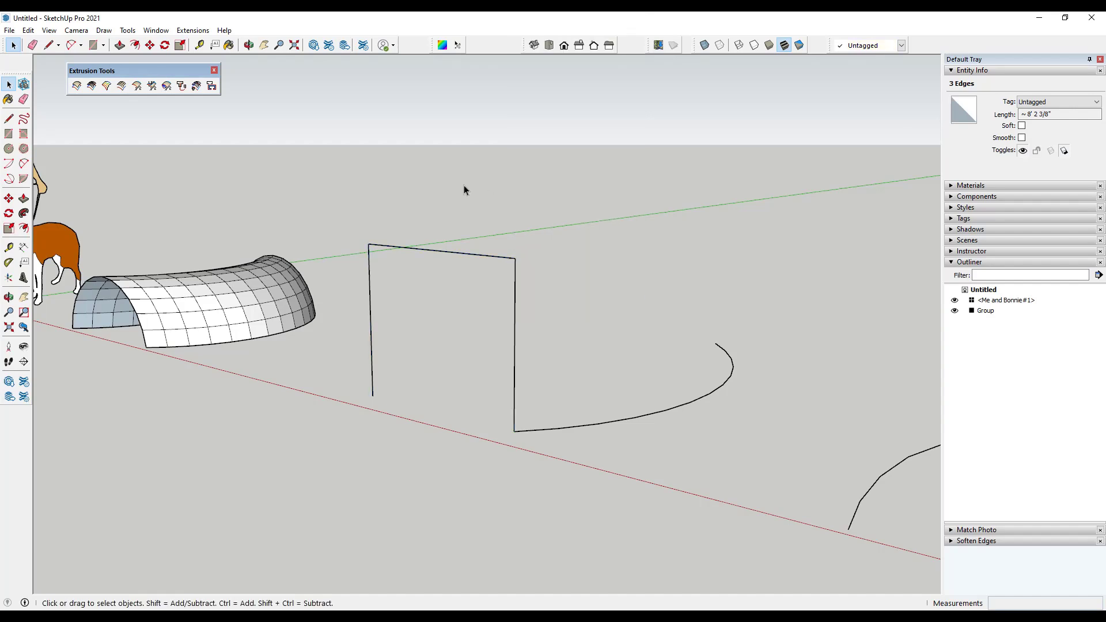
left_click(193, 30)
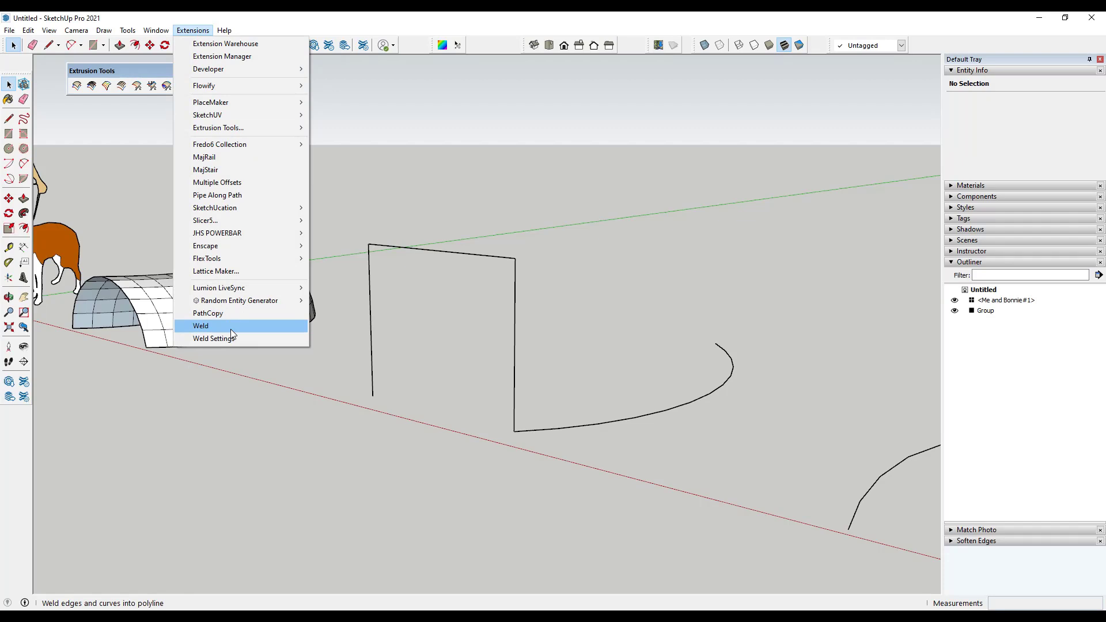
left_click(514, 272)
Weld the three edges of the rectangular profile into one curve
left_click_drag(542, 249, 363, 307)
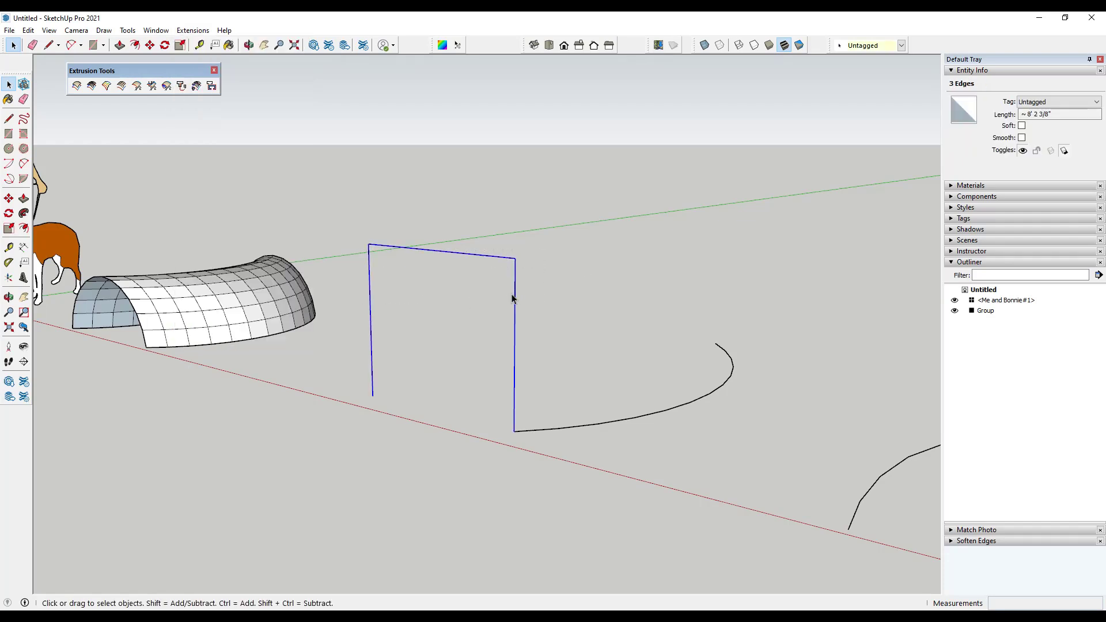
right_click(513, 296)
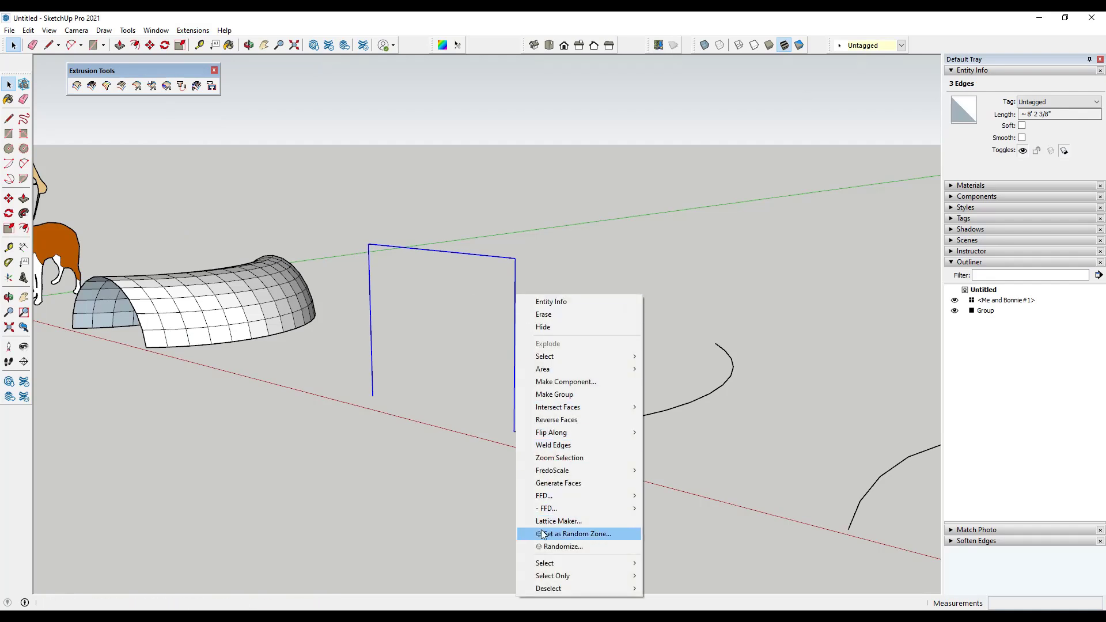
left_click(566, 445)
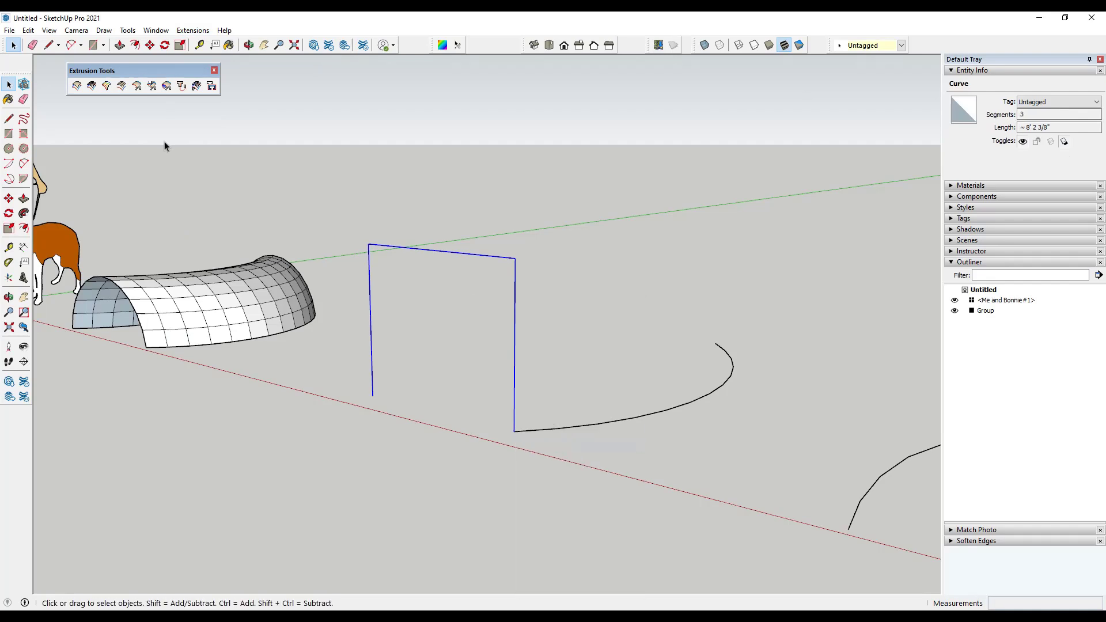
Extrude the rectangular profile by rails along its ground curve, melding to the same profile, with reversed quad faces and the original curves kept
left_click(78, 85)
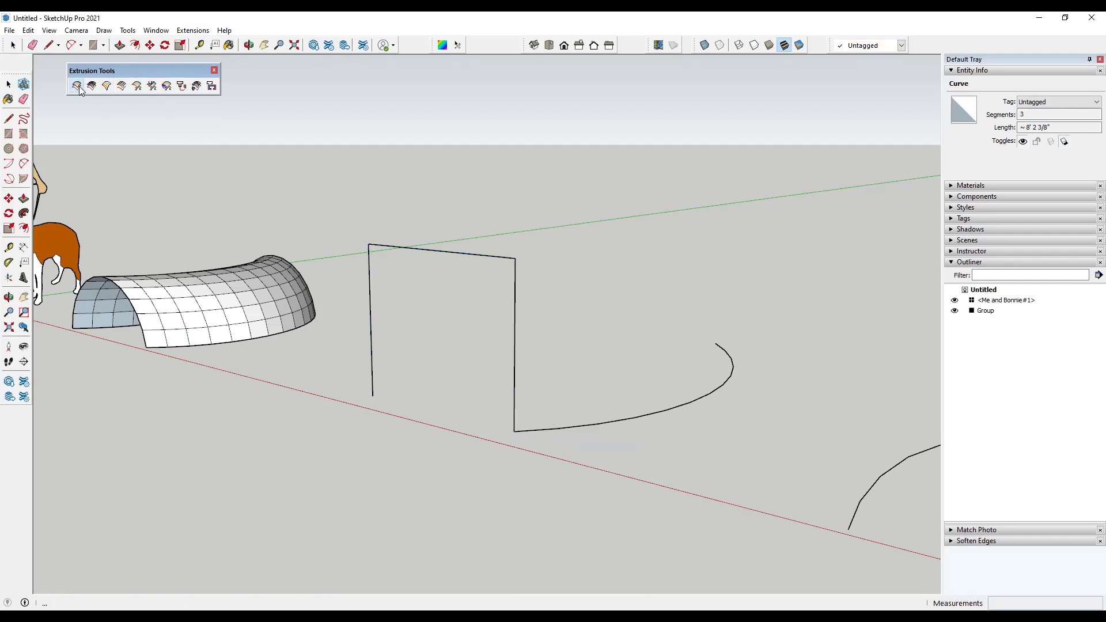
left_click(515, 336)
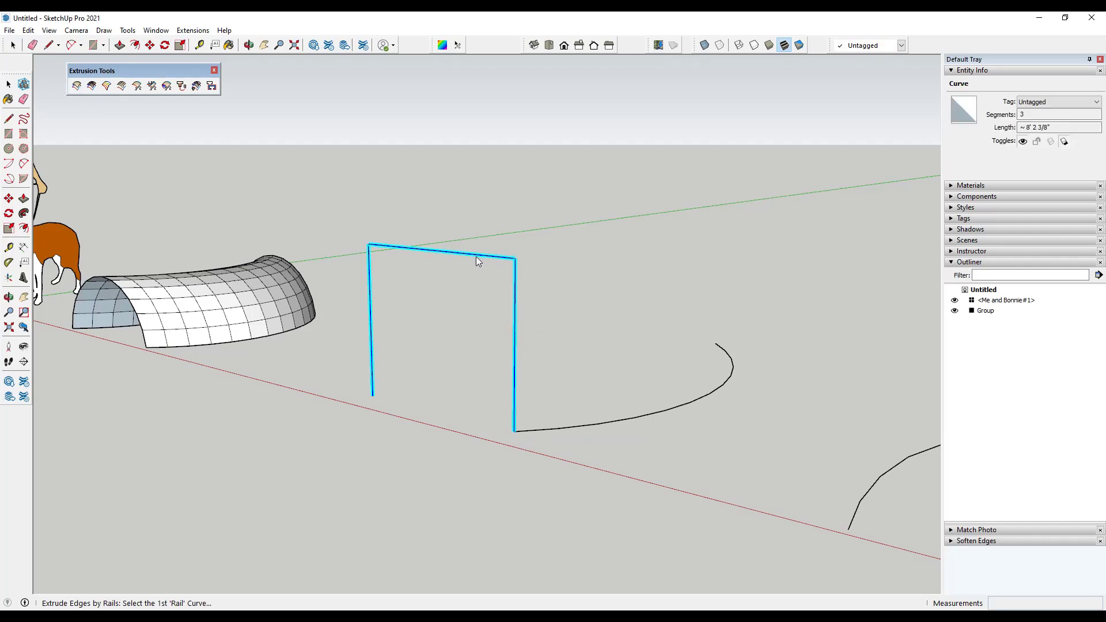
left_click(600, 424)
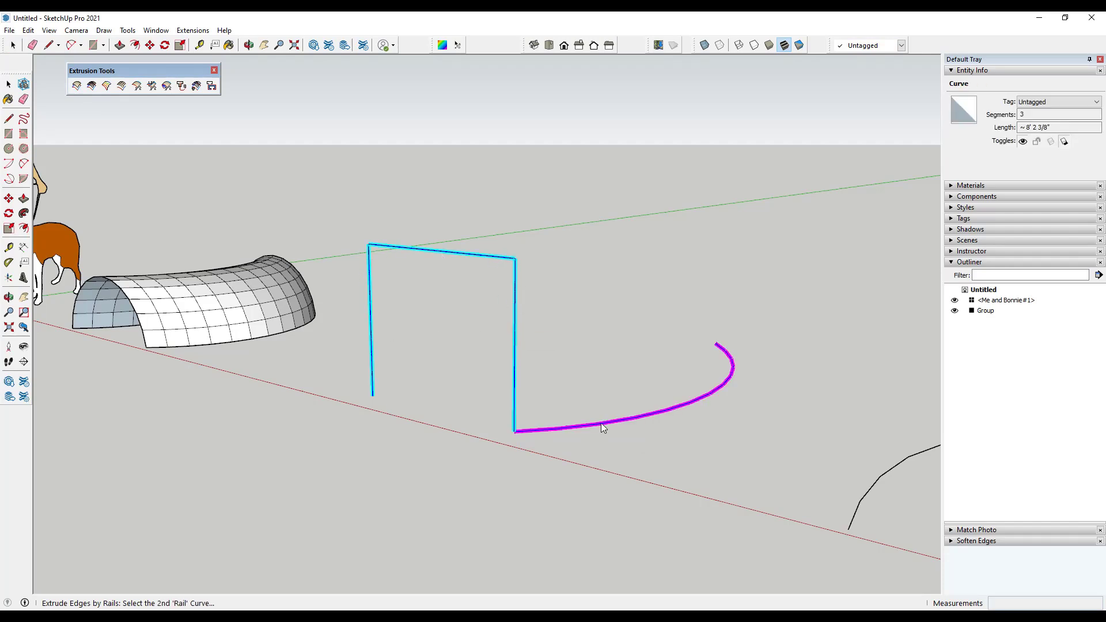
left_click(603, 422)
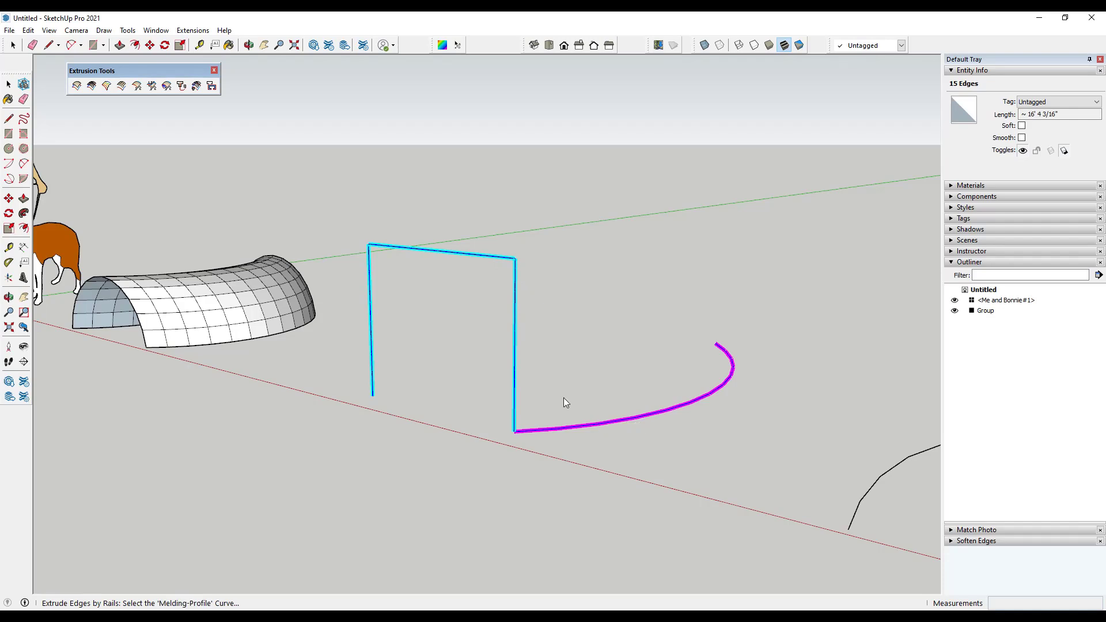
left_click(514, 348)
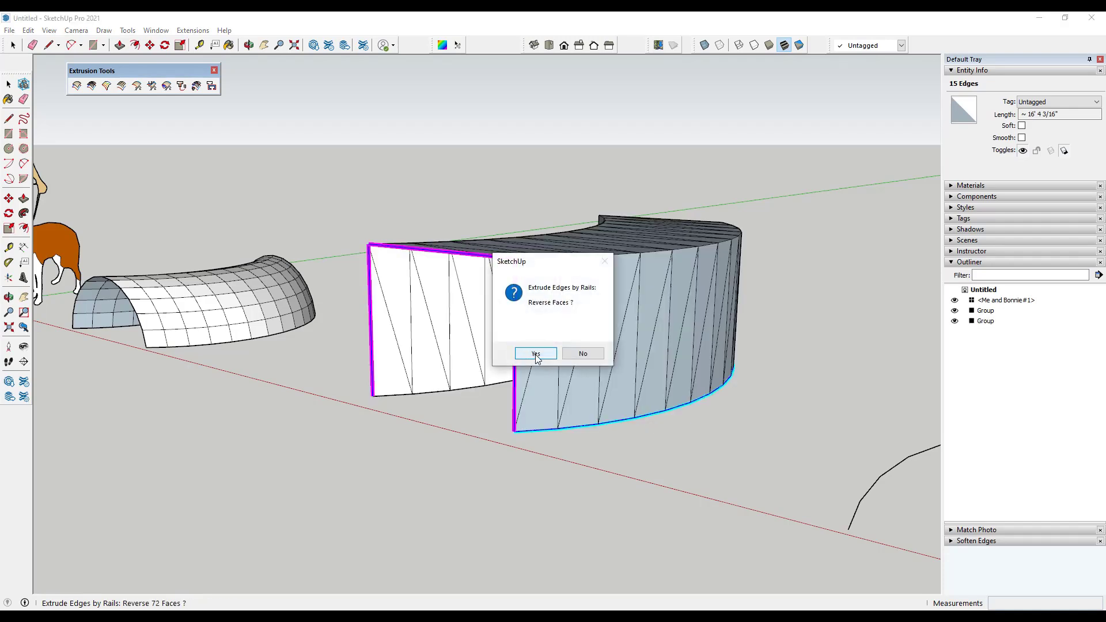
left_click(536, 354)
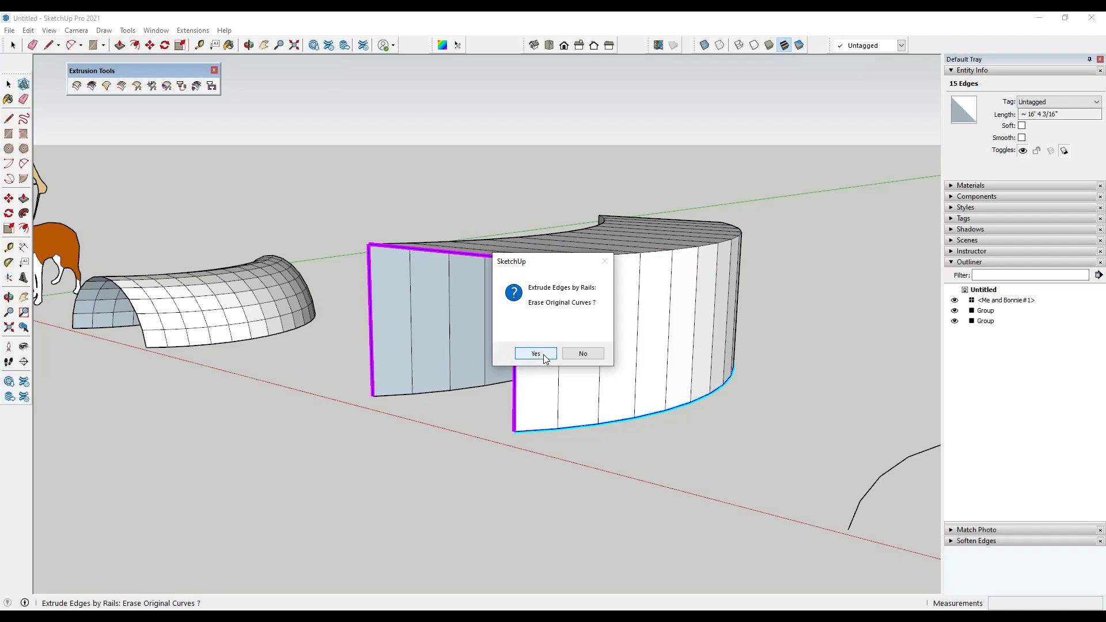
left_click(566, 356)
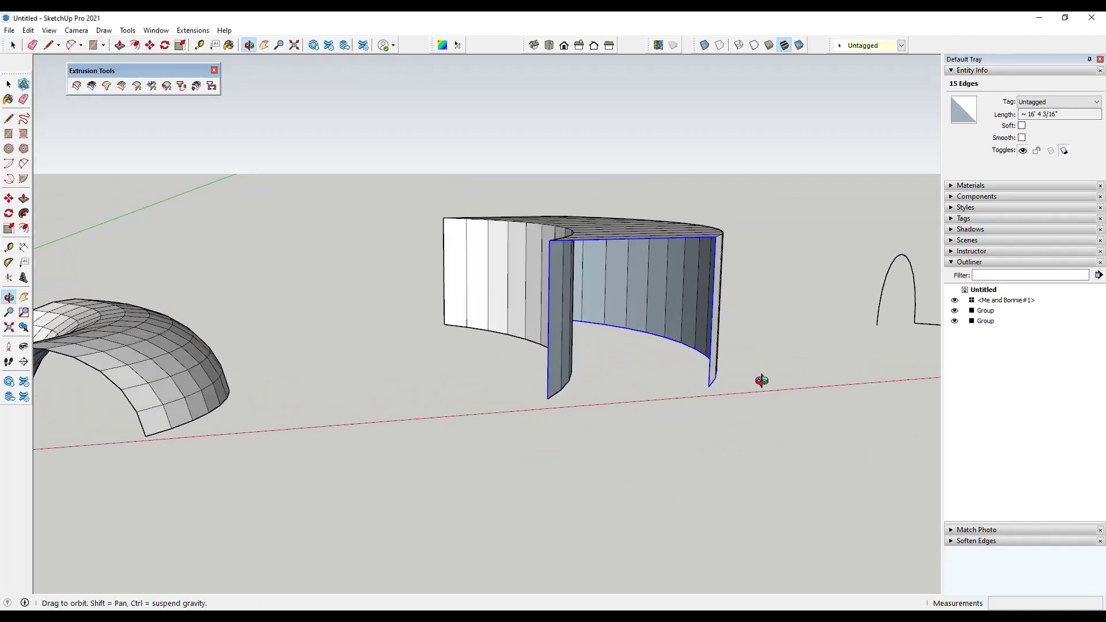
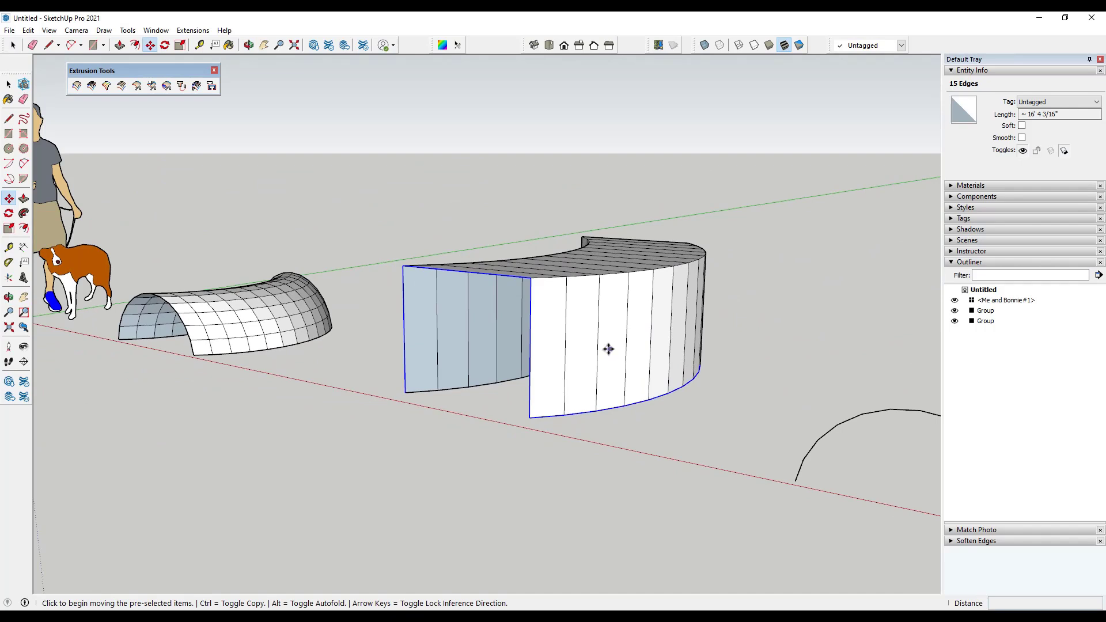
Move the rectangular extrusion group back and away from its source profile and ground curve
key("space")
left_click(608, 349)
key("m")
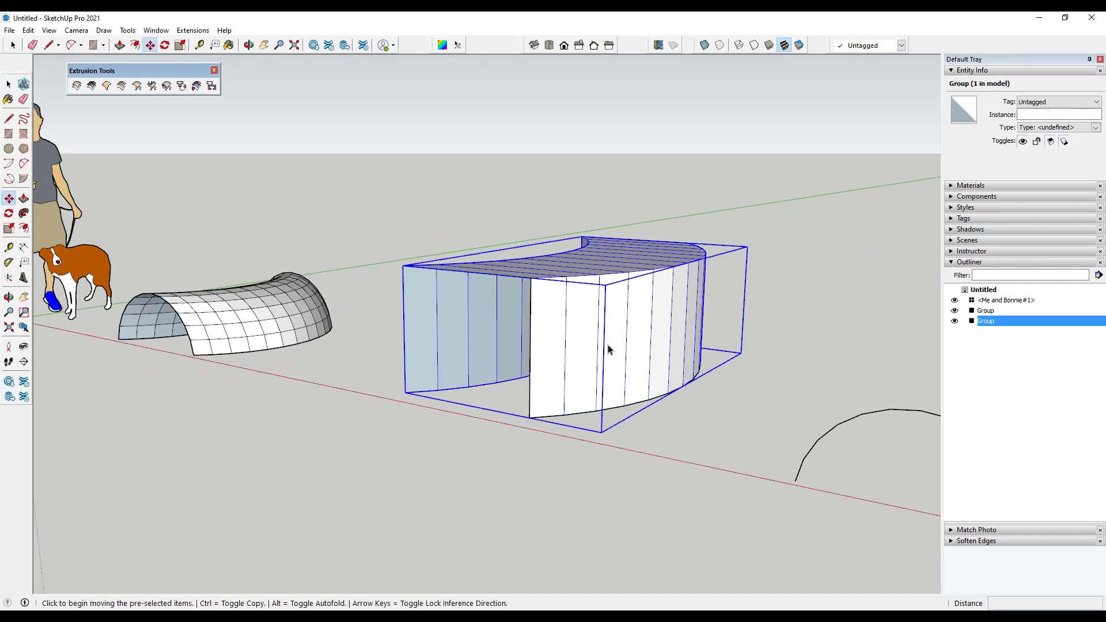
left_click(607, 346)
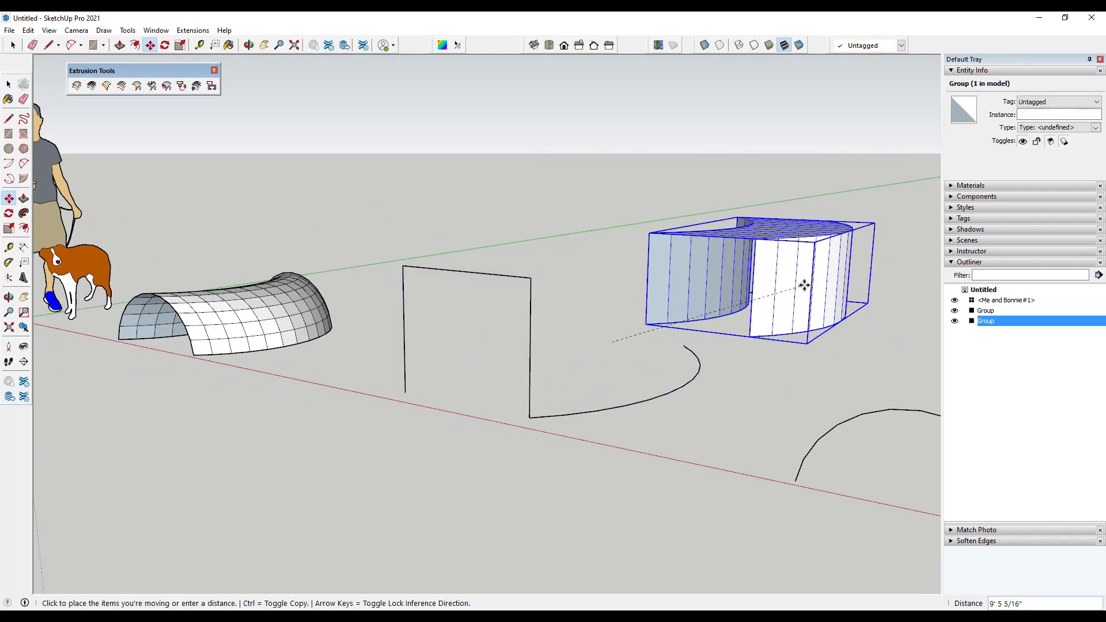
left_click(817, 263)
key("space")
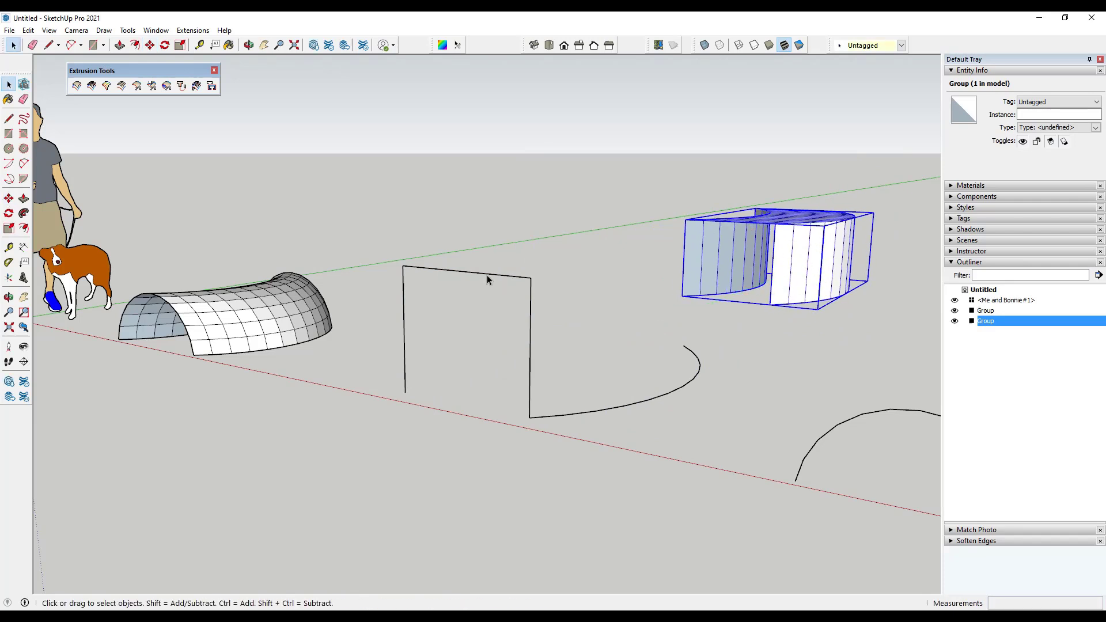
Explode the rectangular profile curve and erase its top and far vertical edges, keeping only the vertical edge at the rail
left_click(487, 275)
right_click(488, 274)
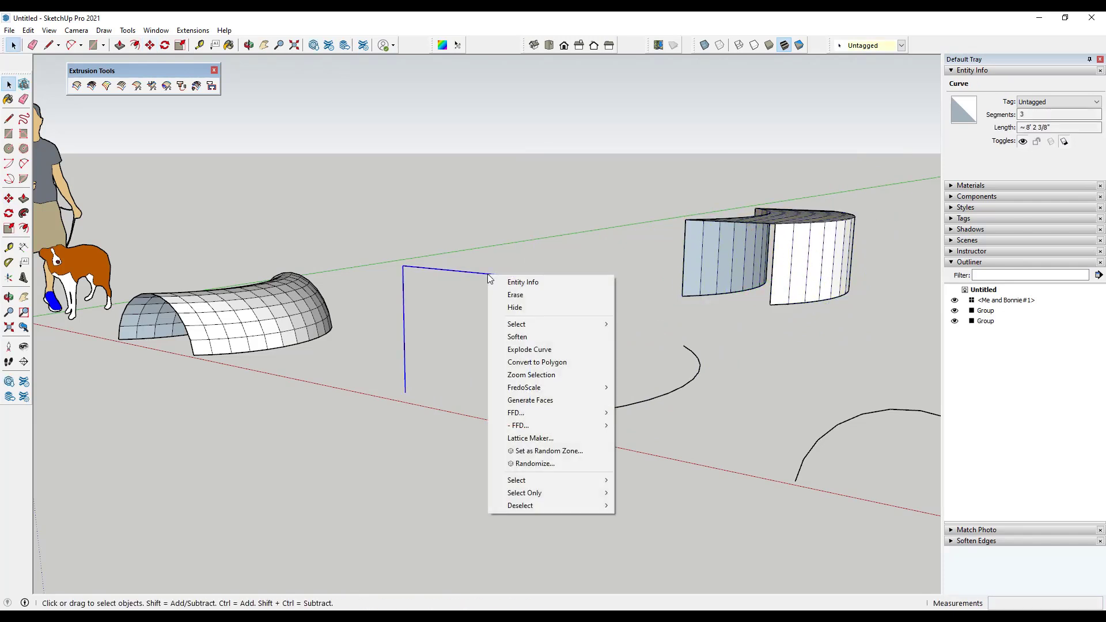
left_click(526, 349)
key("e")
left_click_drag(435, 279, 397, 300)
key("space")
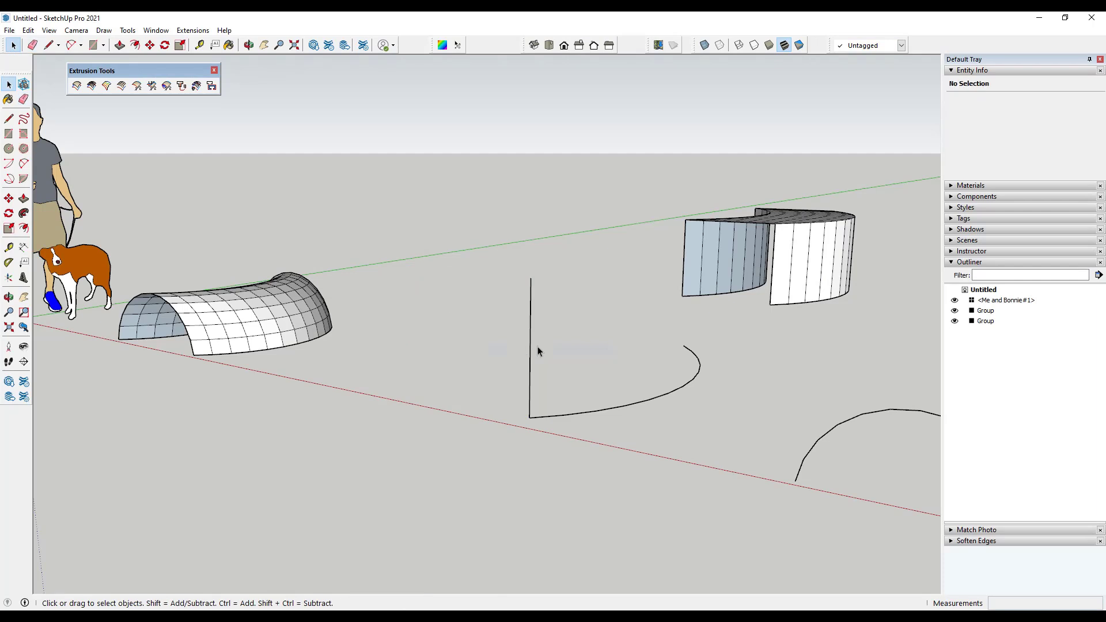
Divide the remaining vertical edge into two segments and weld them into one curve
left_click(530, 333)
right_click(530, 326)
left_click(561, 399)
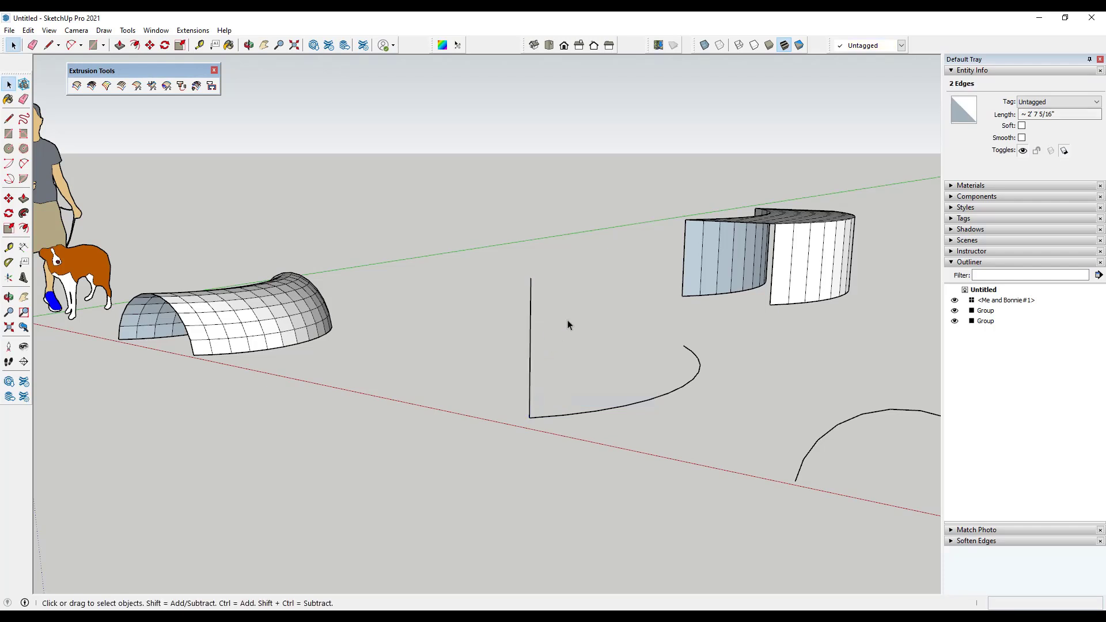
left_click(531, 308)
left_click(531, 316)
left_click(532, 368, "shift")
right_click(531, 368)
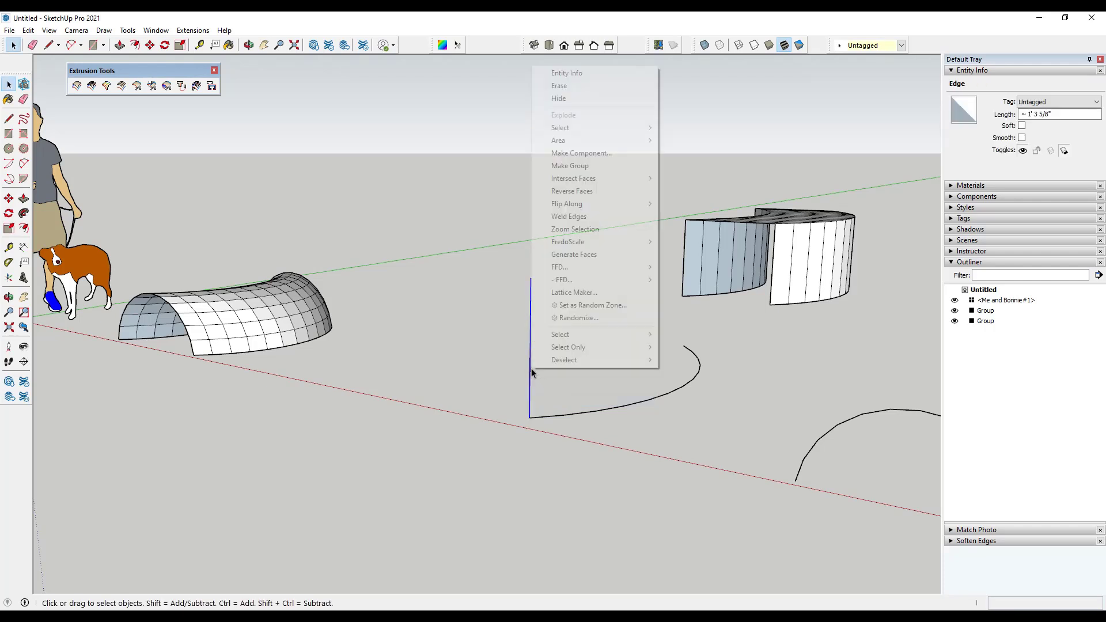
left_click(574, 217)
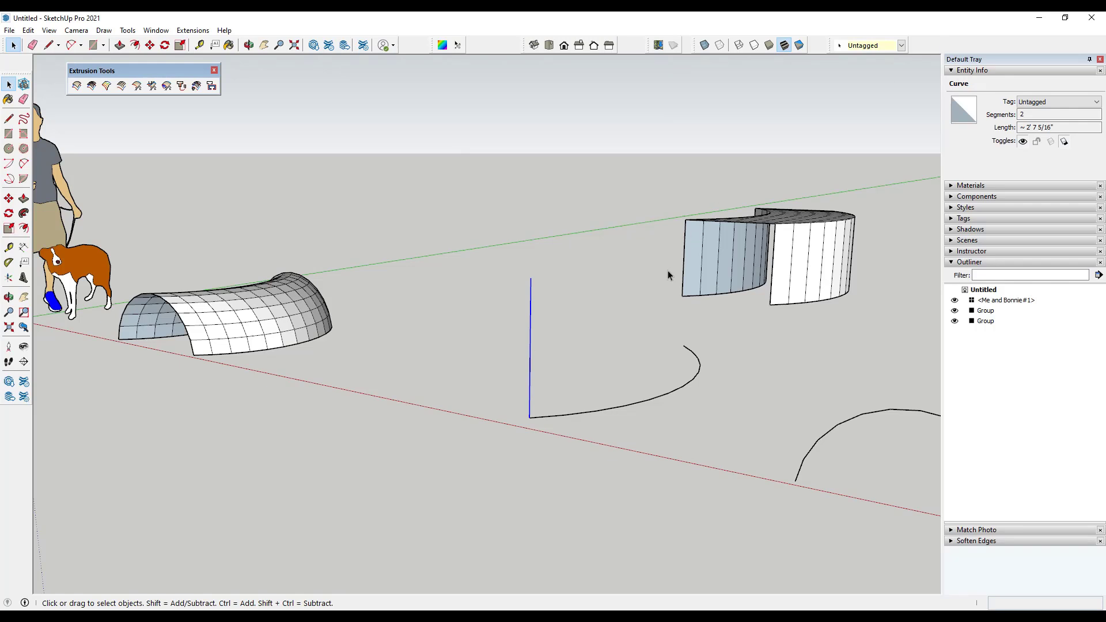
Extrude the vertical line by rails along the ground curve, melding to the same line, with reversed quad faces and the original curves kept
left_click(76, 85)
left_click(530, 337)
left_click(597, 413)
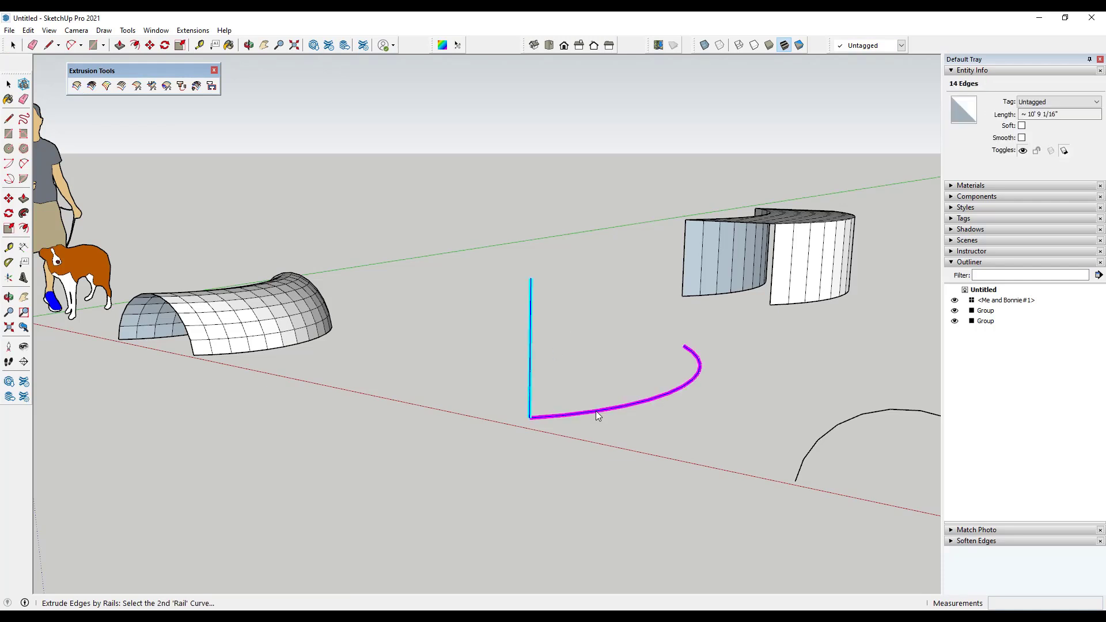
left_click(597, 413)
left_click(530, 351)
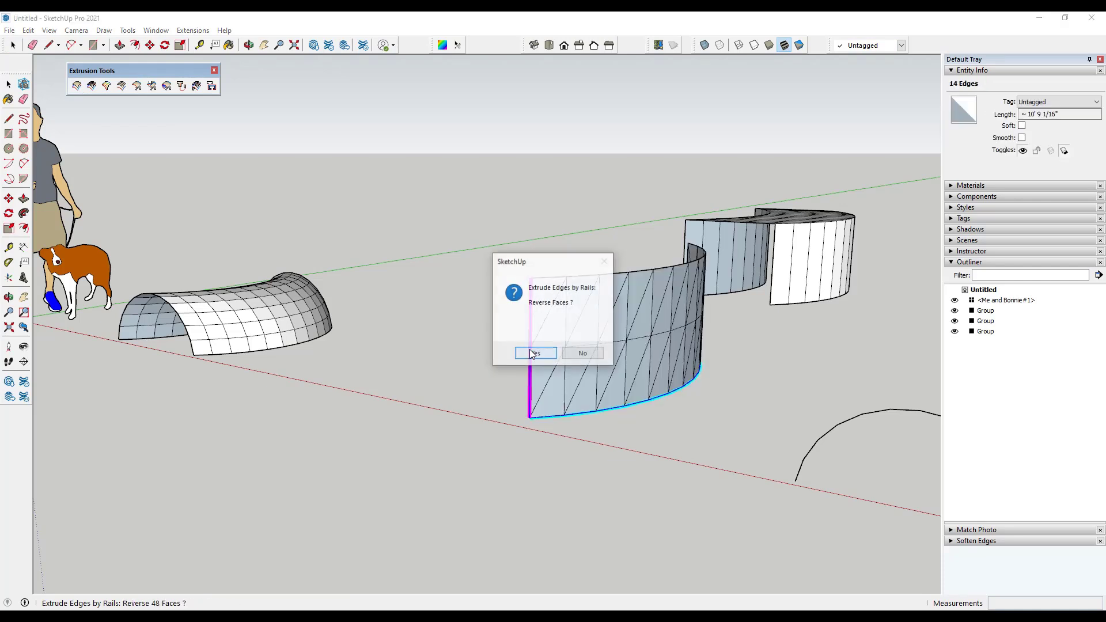
left_click(537, 356)
left_click(537, 355)
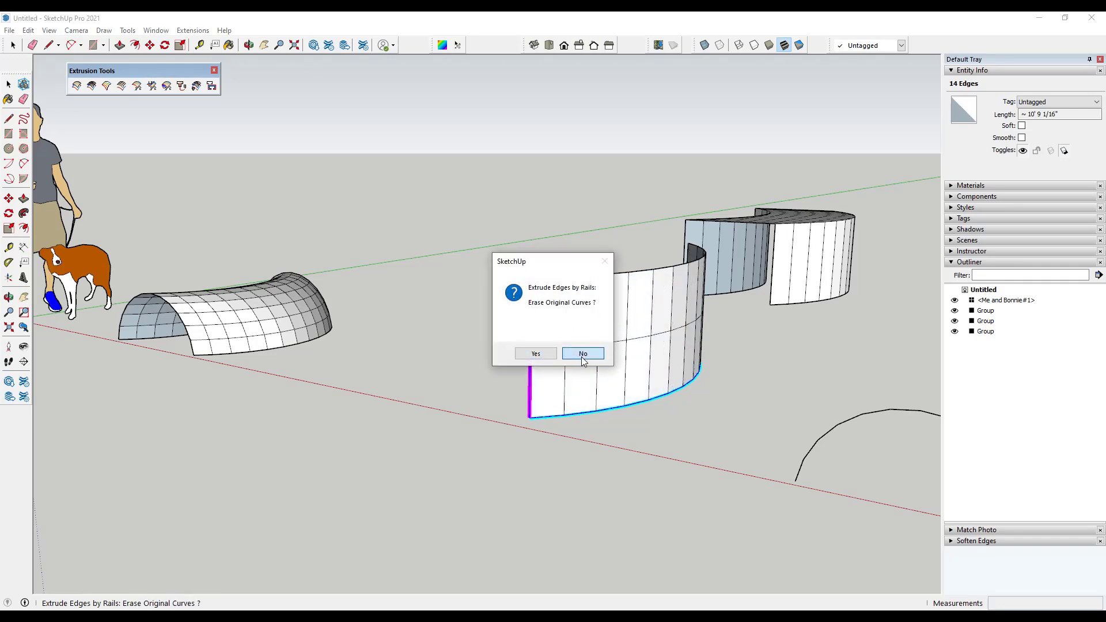
left_click(585, 352)
Move the curved wall group about 14 feet away from its curves, beside the rectangular extrusion
mouse_move(583, 342)
middle_mouse_down()
mouse_move(966, 369)
mouse_move(943, 353)
mouse_move(360, 353)
mouse_move(435, 390)
mouse_move(506, 484)
mouse_move(627, 425)
middle_mouse_up()
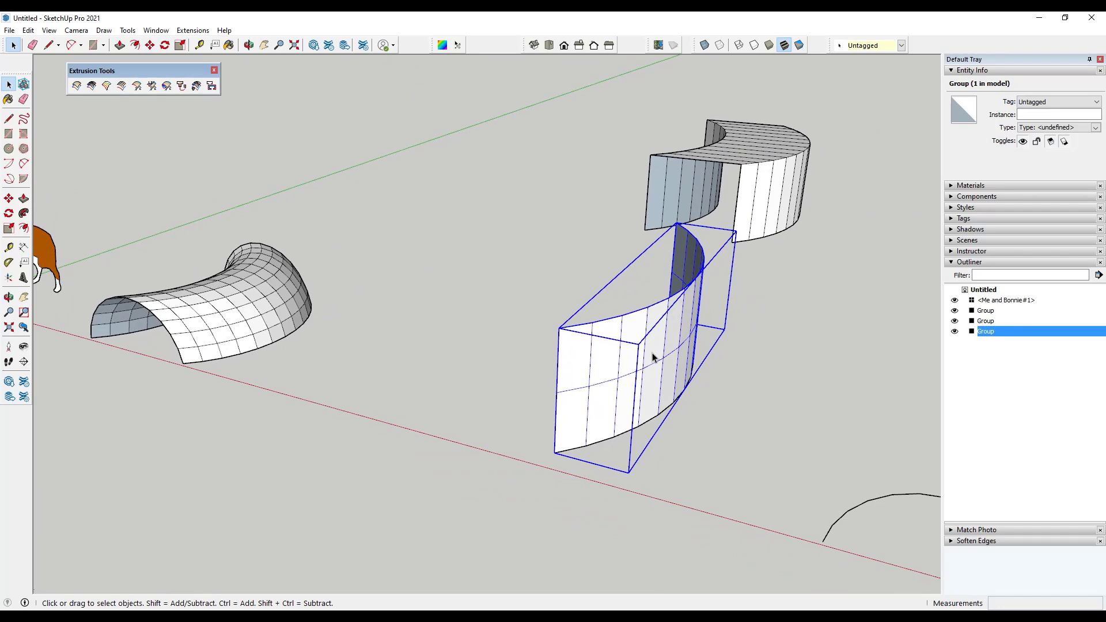
key("m")
left_click(630, 357)
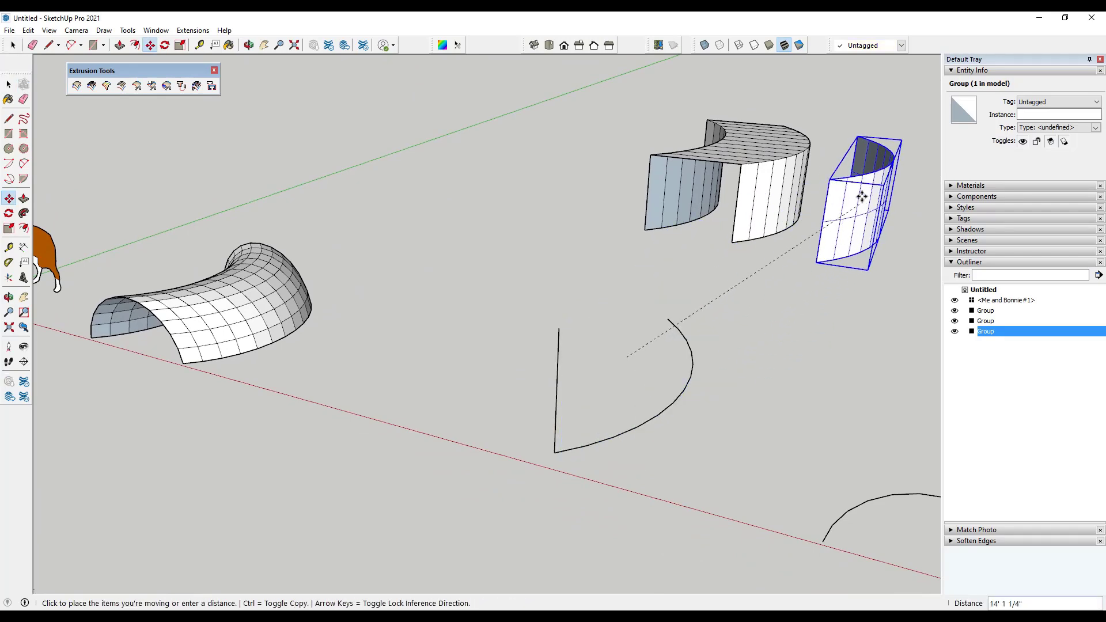
left_click(867, 199)
Erase the vertical profile line standing at the end of the ground curve
mouse_move(649, 334)
middle_mouse_down()
mouse_move(696, 276)
mouse_move(686, 285)
middle_mouse_up()
key("e")
left_click(590, 344)
key("space")
Draw an S-shaped profile from the rail's near end using two connected arcs, the first bulging down and the second up
key("a")
left_click(594, 409)
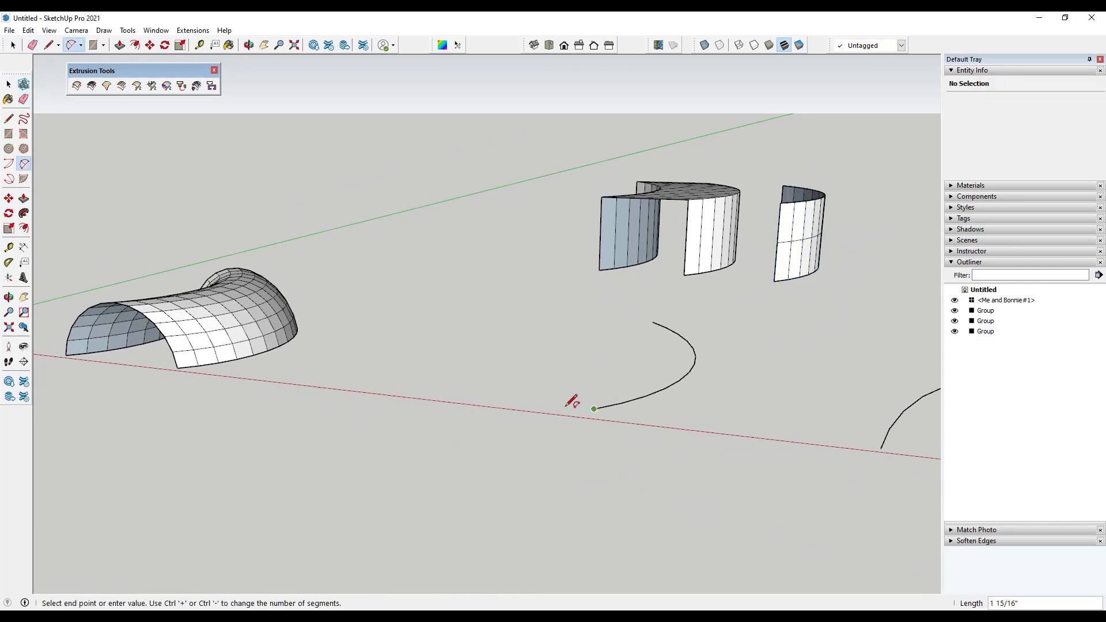
left_click(506, 399)
left_click(553, 439)
left_click(506, 398)
left_click(421, 388)
left_click(460, 354)
key("space")
Try extruding only the lower arc by rails along the ground curve with reversed quad faces, keeping the curves, and delete the surface
middle_click_drag(617, 464, 489, 424)
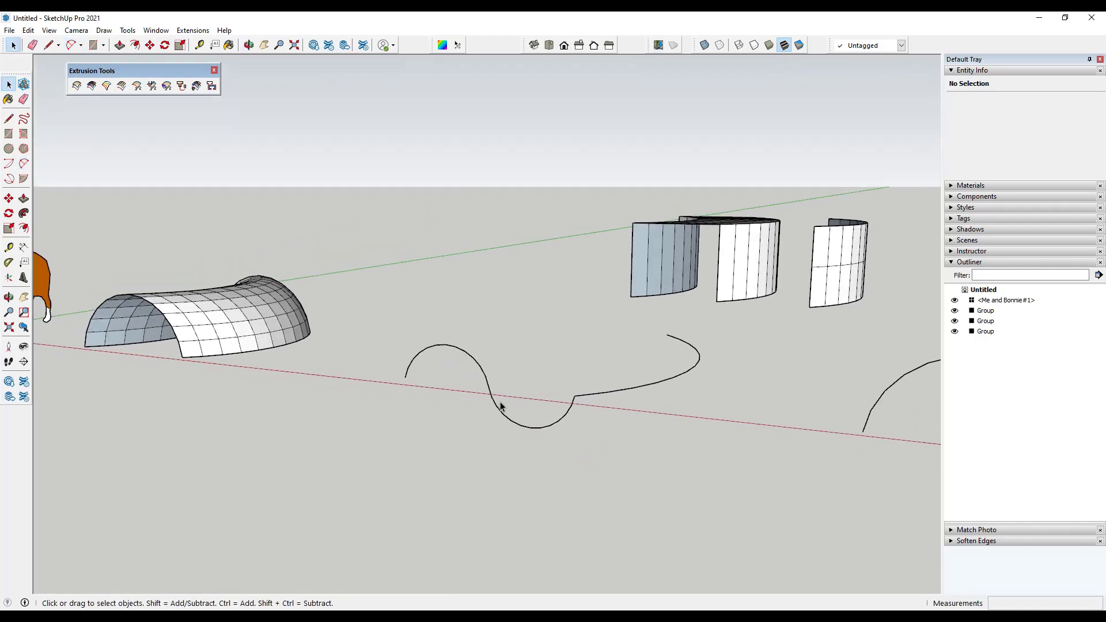
left_click(76, 86)
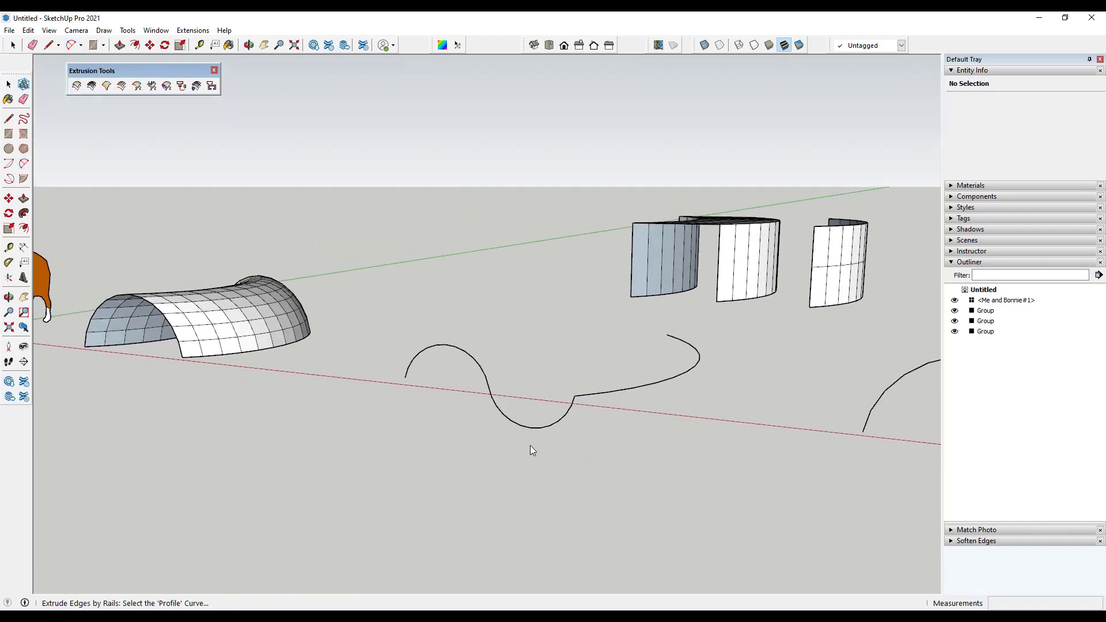
left_click(519, 426)
left_click(599, 394)
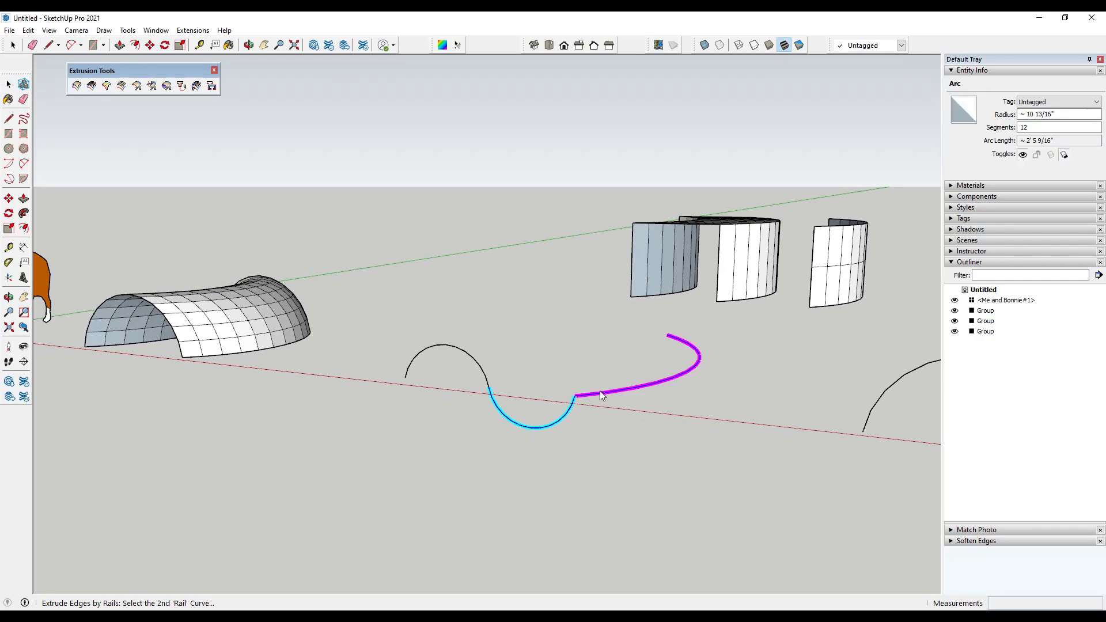
left_click(597, 393)
left_click(568, 413)
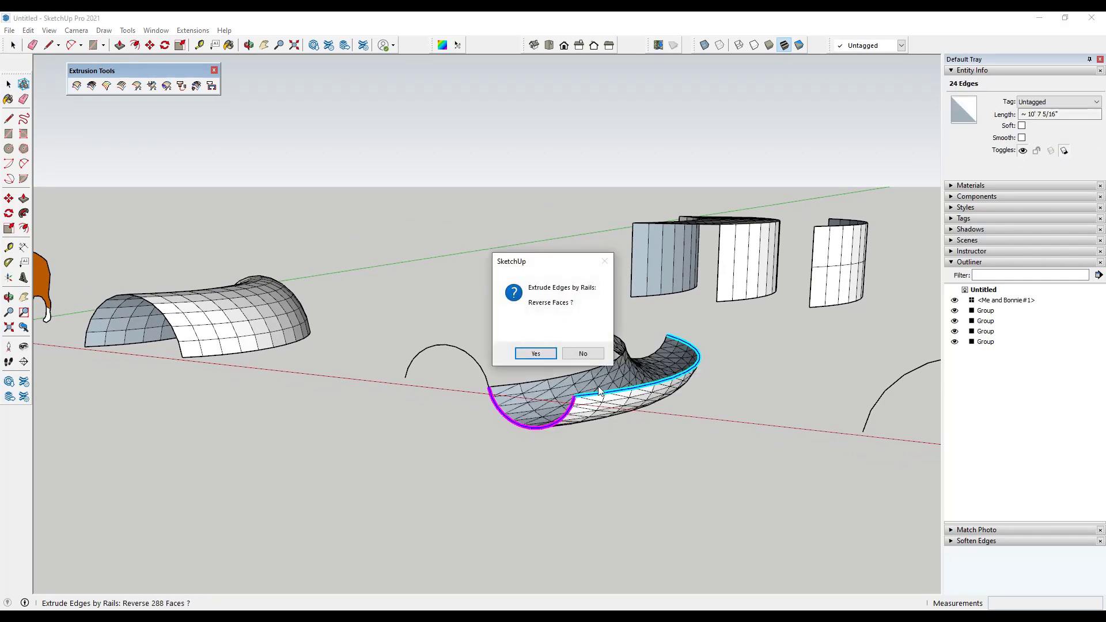
left_click(541, 351)
left_click(542, 356)
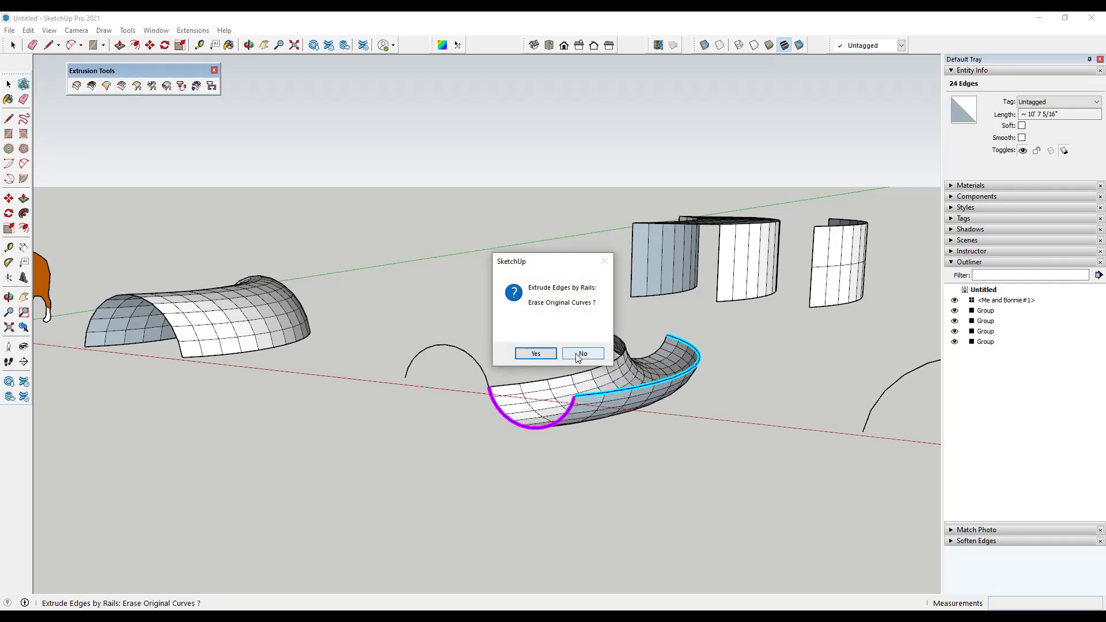
left_click(578, 354)
left_click(533, 397)
key("Delete")
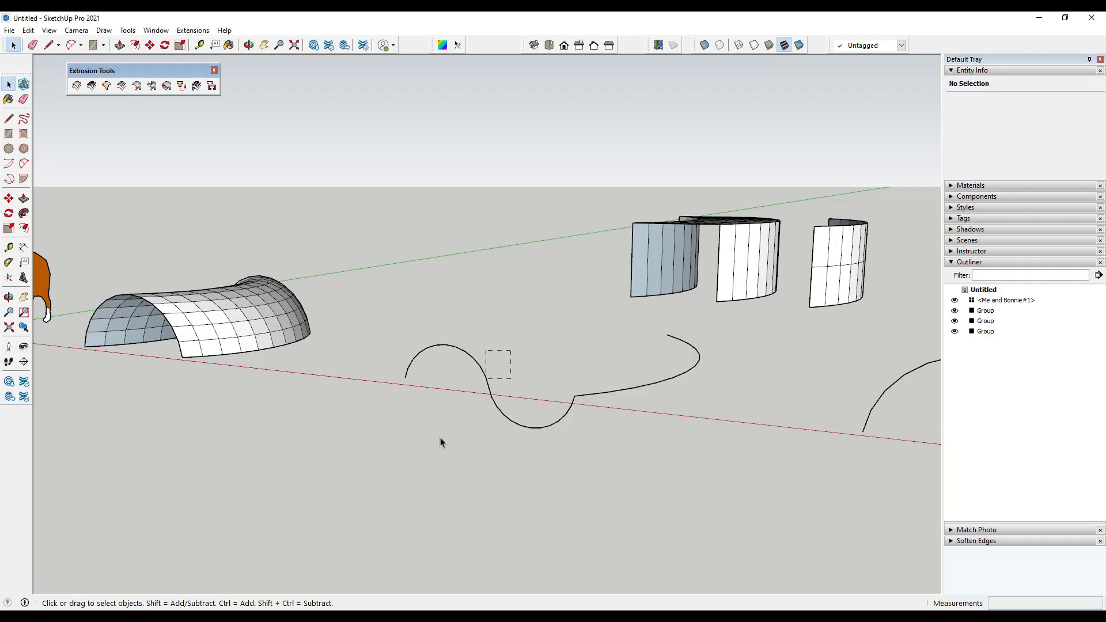
Weld the two connected arcs of the S-shaped profile into one curve
left_click(494, 387)
right_click(490, 388)
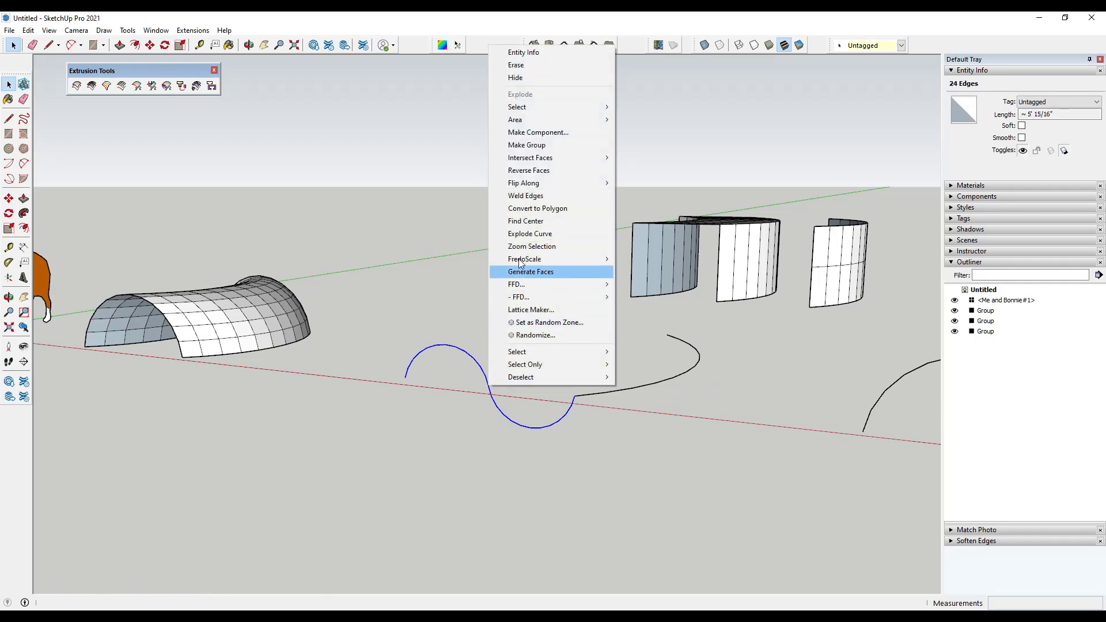
left_click(525, 199)
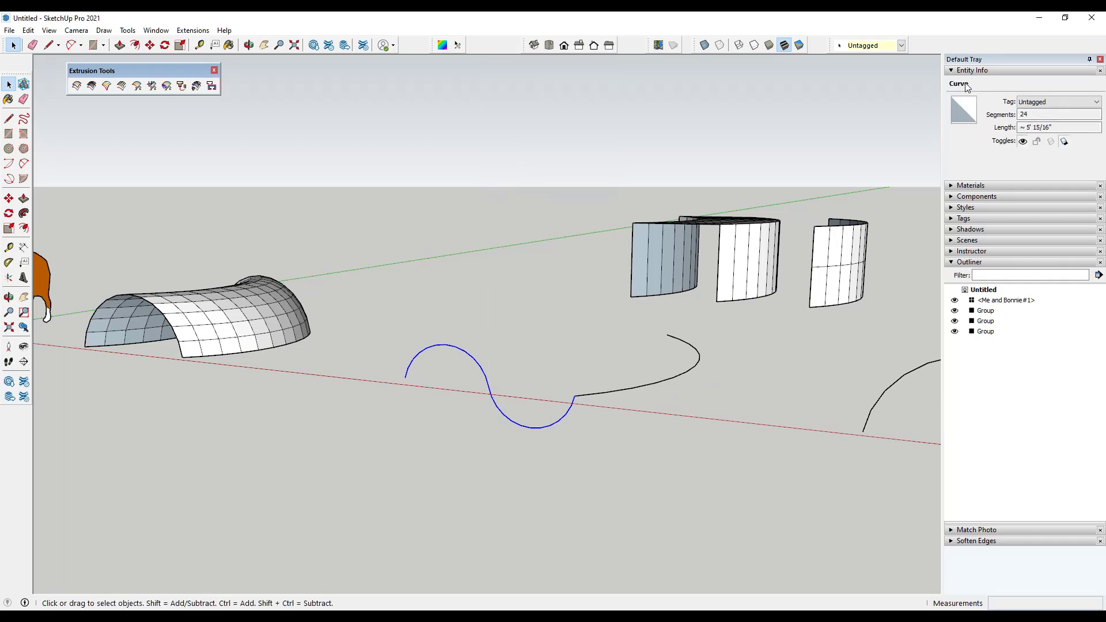
Extrude the S-shaped curve by rails along the ground curve, melding to the same profile, with reversed quad faces and the original curves kept
left_click(106, 87)
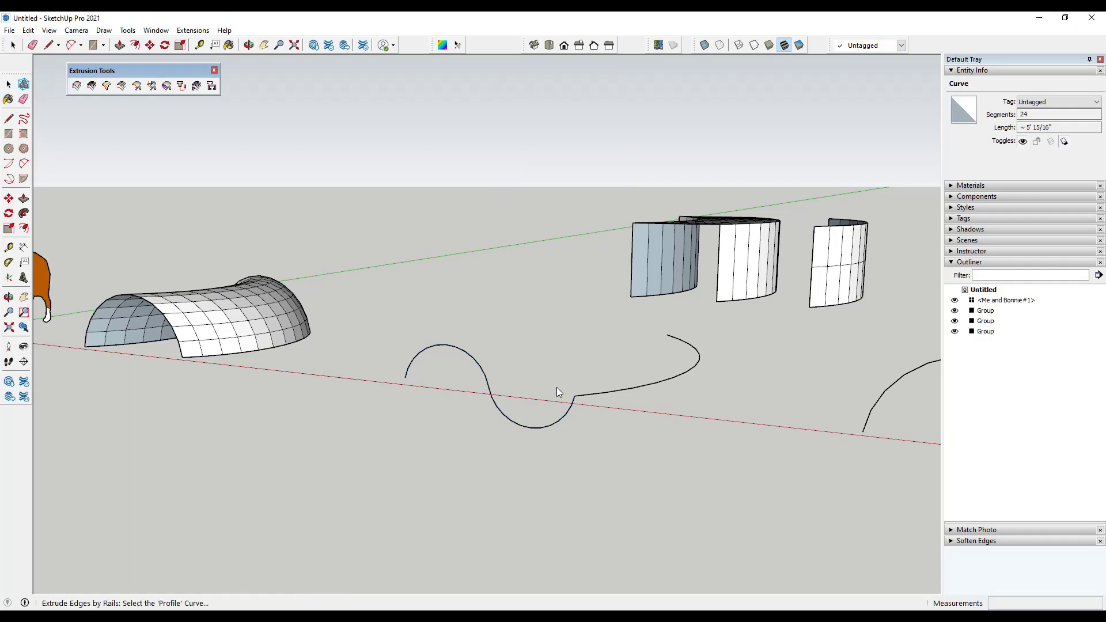
left_click(491, 391)
left_click(621, 390)
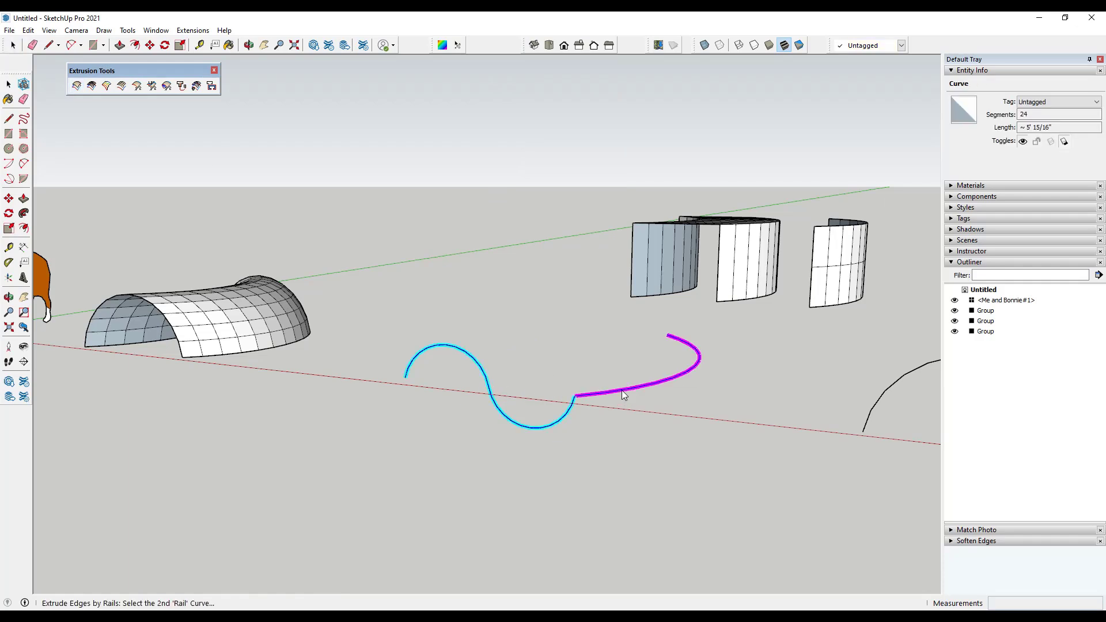
left_click(621, 390)
left_click(567, 417)
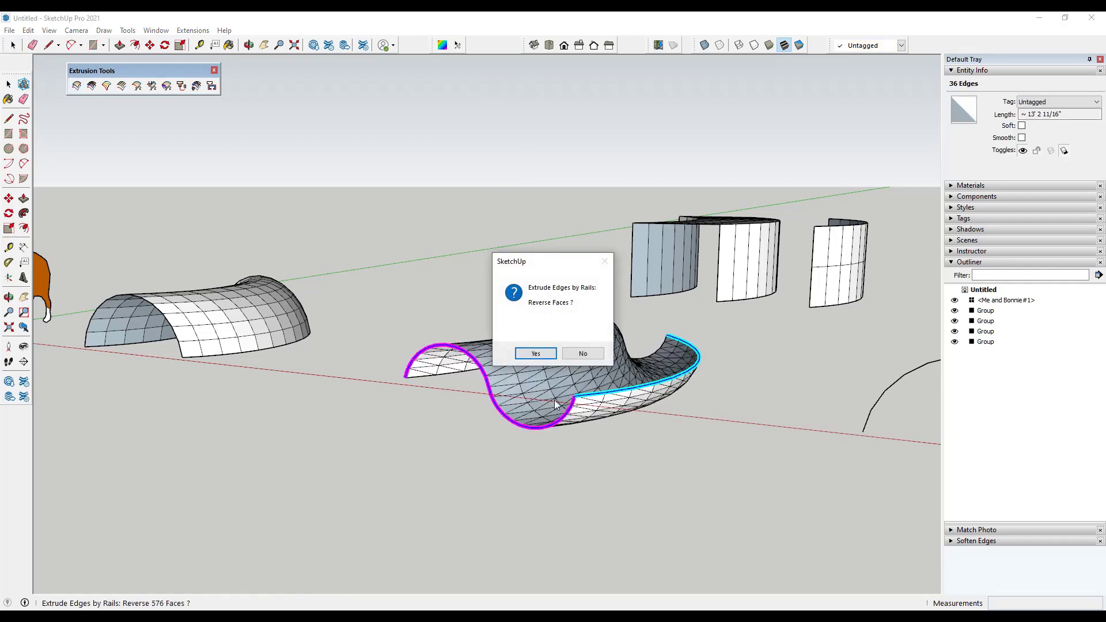
left_click(534, 353)
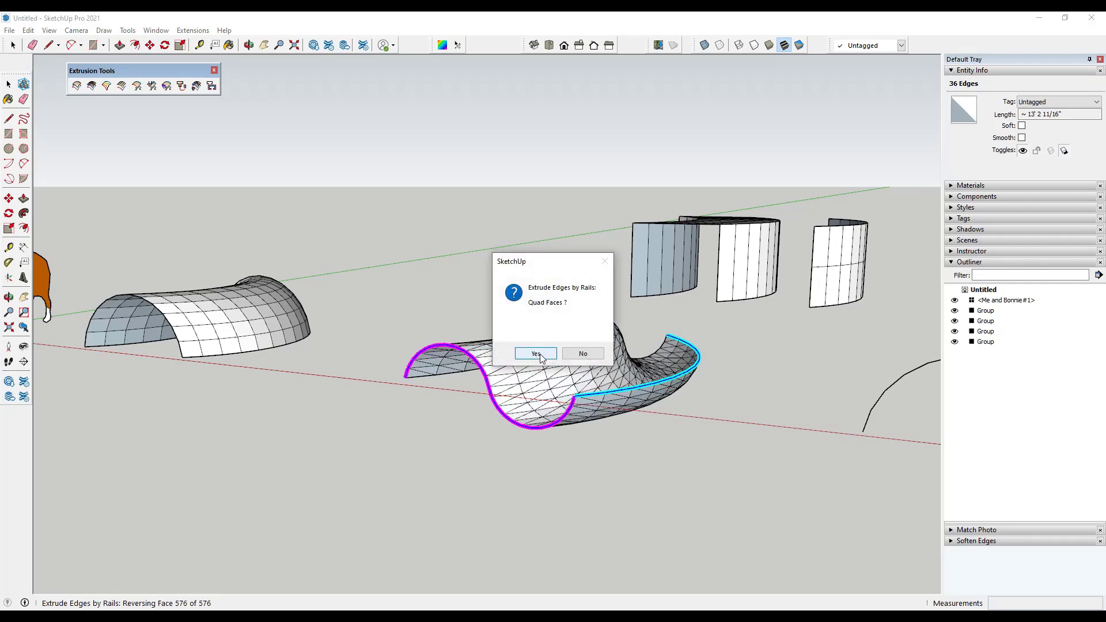
left_click(537, 353)
left_click(582, 354)
Look over the S-shaped surface and the remaining sets of profile and rail curves
mouse_move(666, 461)
middle_mouse_down()
mouse_move(292, 413)
mouse_move(622, 324)
mouse_move(669, 420)
mouse_move(749, 403)
middle_mouse_up()
scroll(622, 324, "down", 5)
scroll(821, 375, "up", 3)
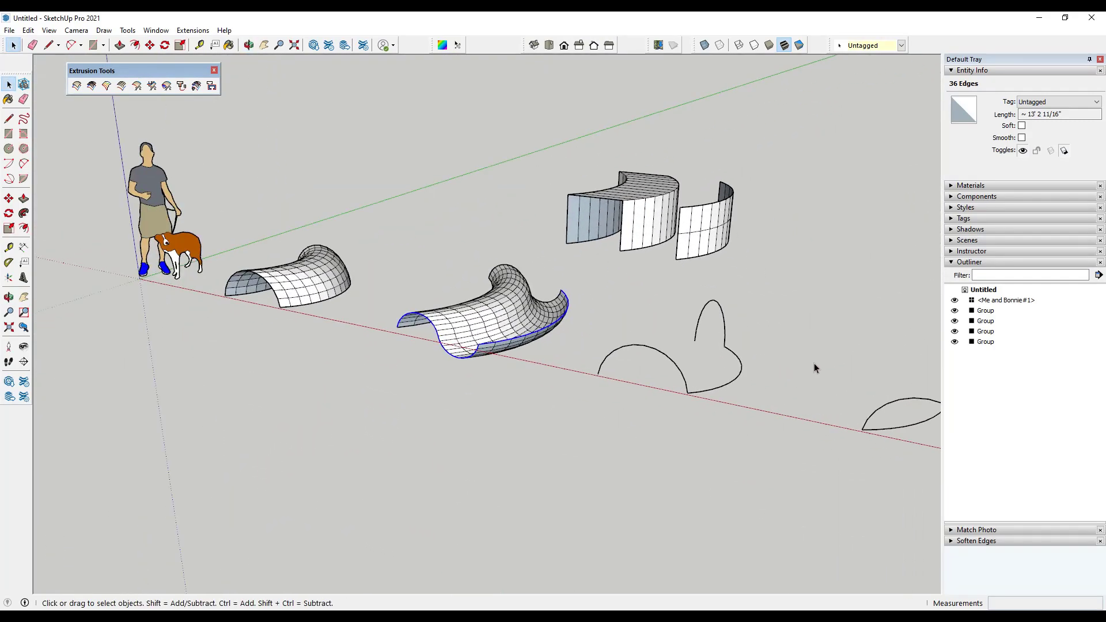
scroll(806, 354, "up", 2)
scroll(692, 347, "down", 2)
scroll(655, 345, "up", 1)
middle_click_drag(655, 346, 903, 385)
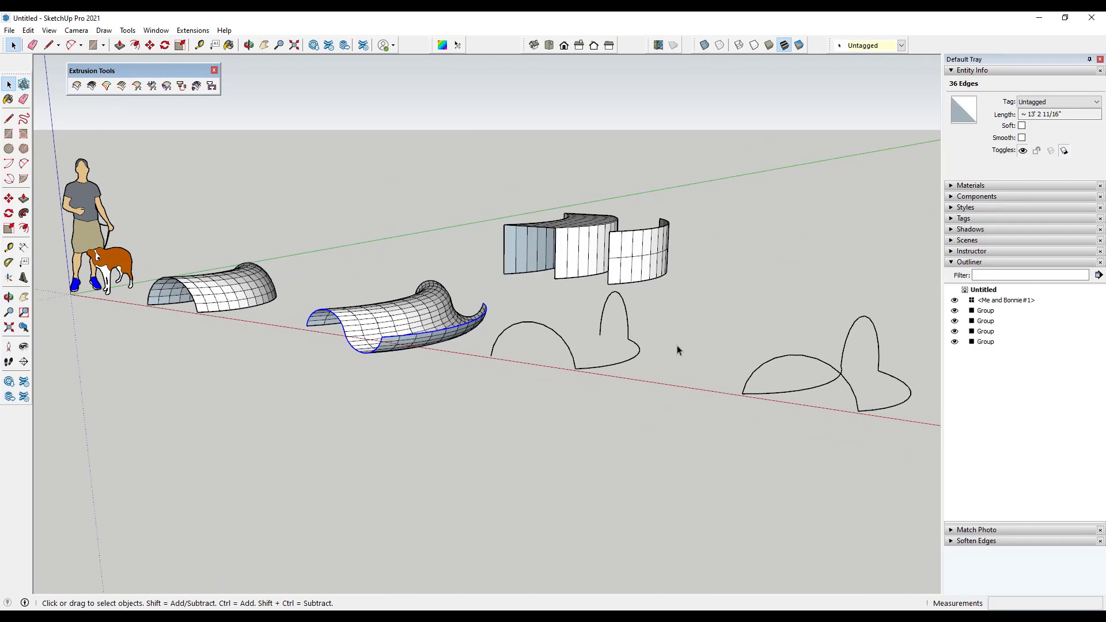
Extrude the wide arc by rails along the ground curve, melding to the tall narrow arc, with reversed quad faces and the original curves kept
scroll(663, 351, "up", 2)
middle_click_drag(468, 388, 540, 397)
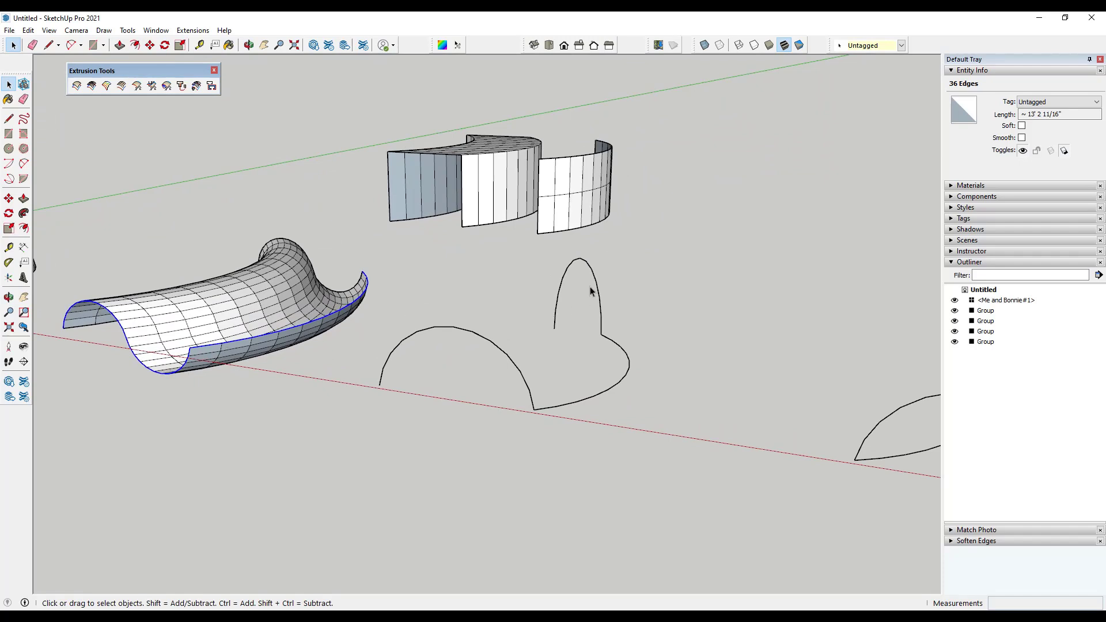
left_click(76, 87)
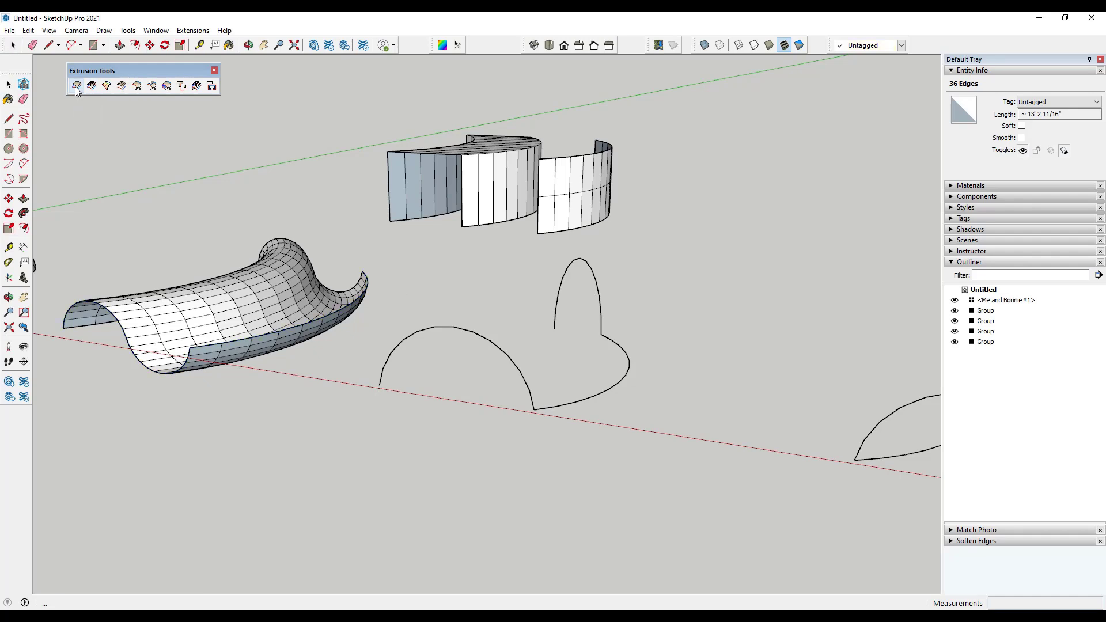
left_click(511, 355)
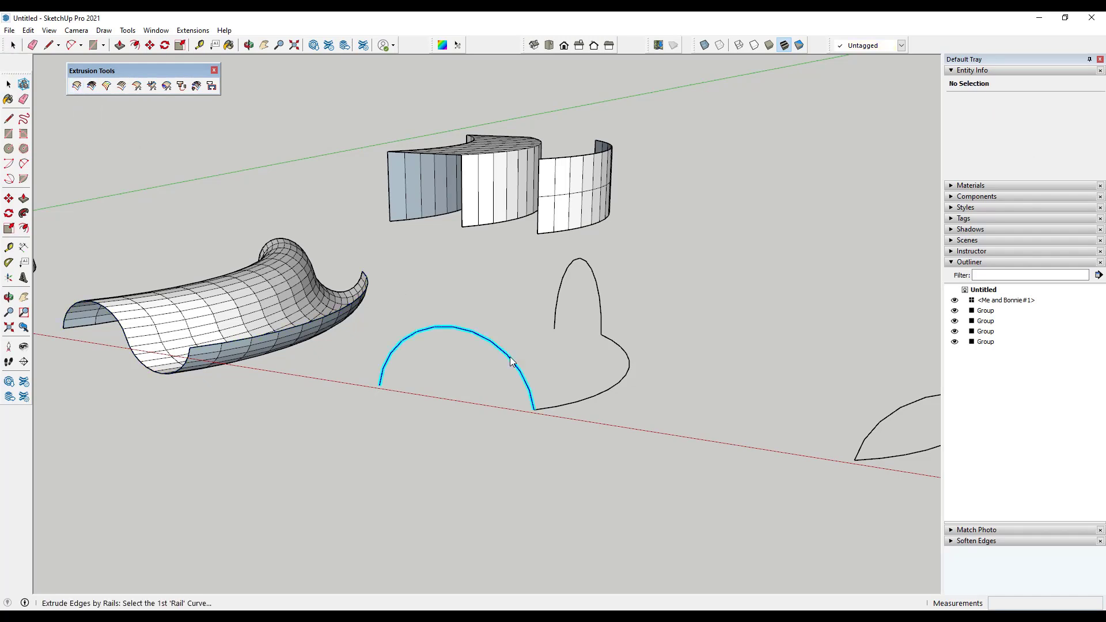
left_click(590, 397)
left_click(590, 396)
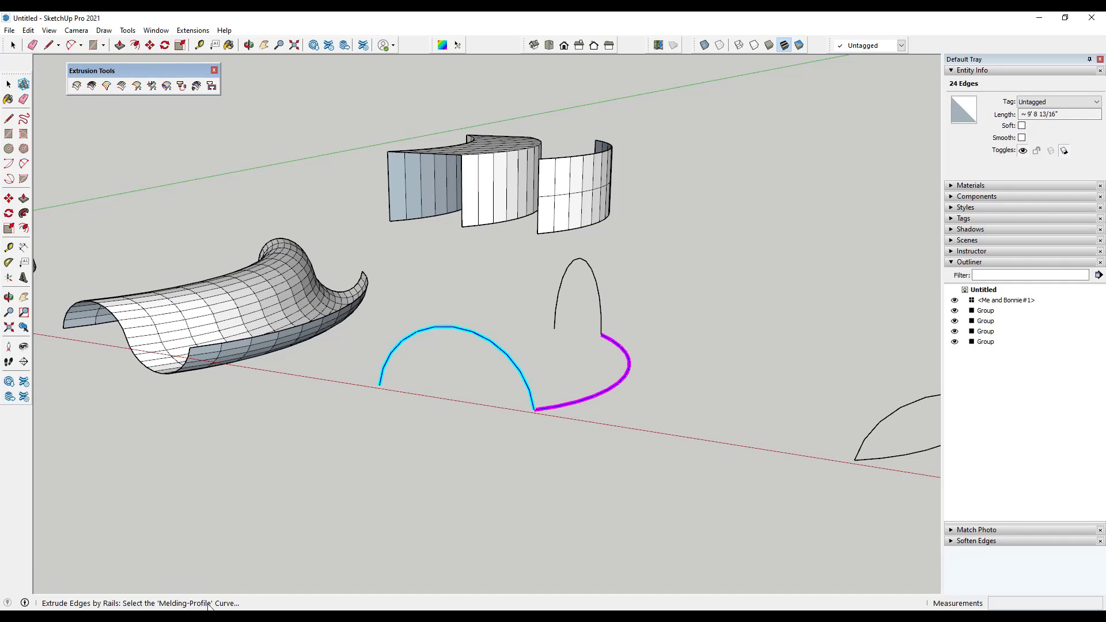
left_click(600, 295)
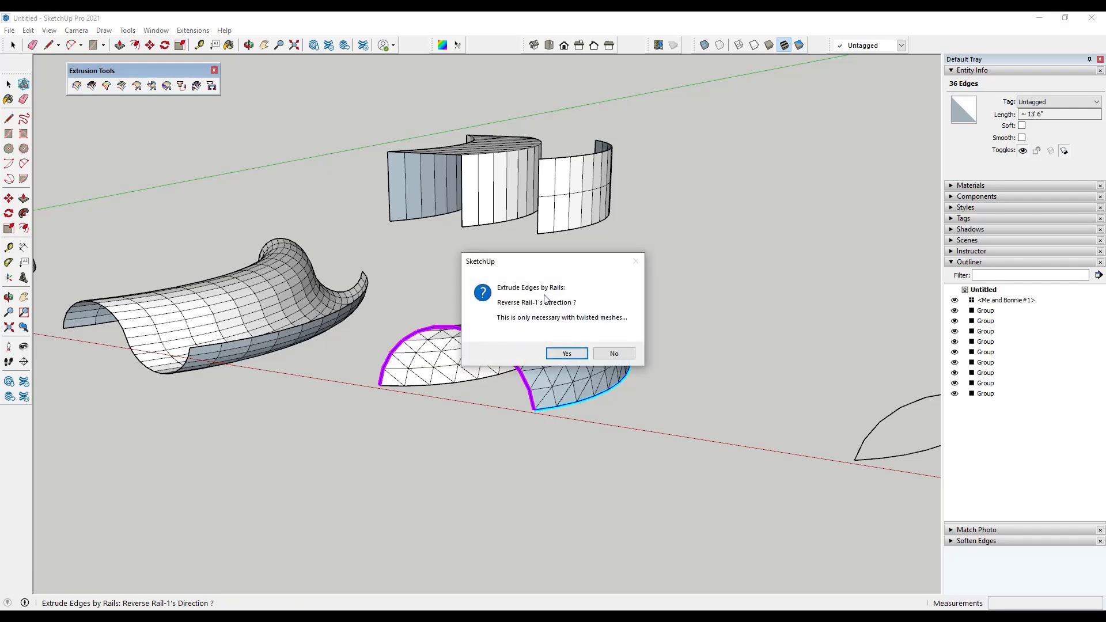
left_click_drag(559, 269, 778, 222)
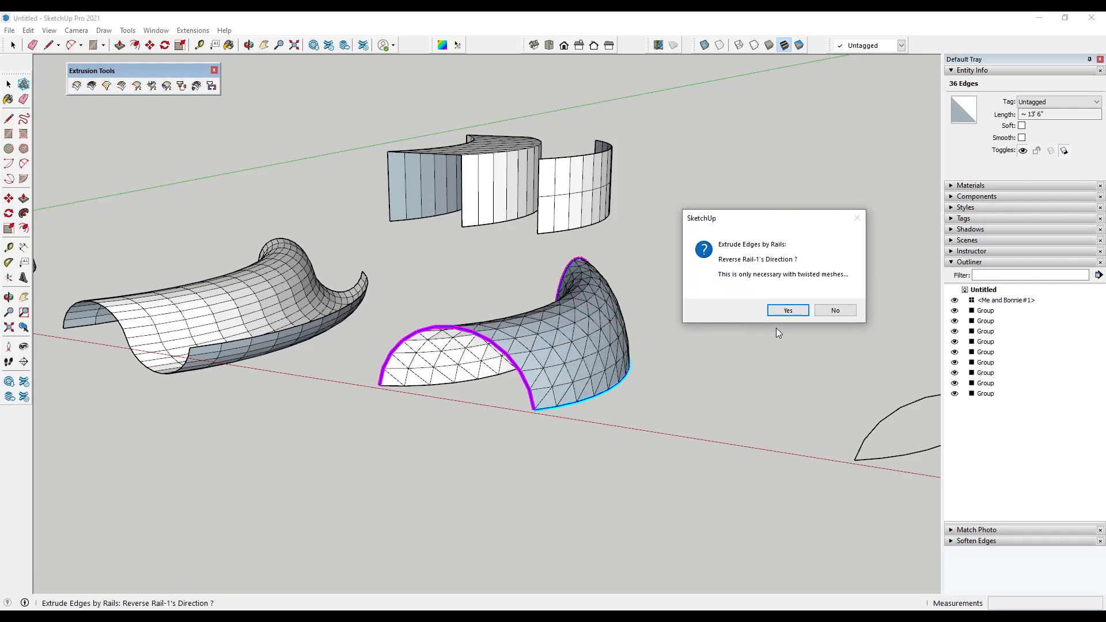
left_click(836, 311)
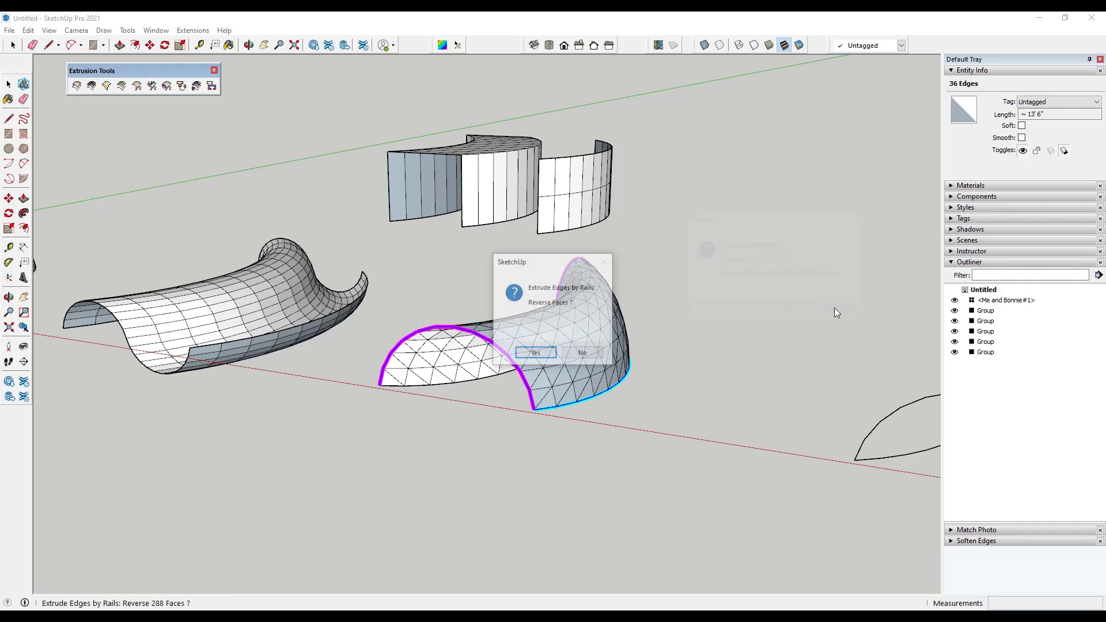
left_click(536, 353)
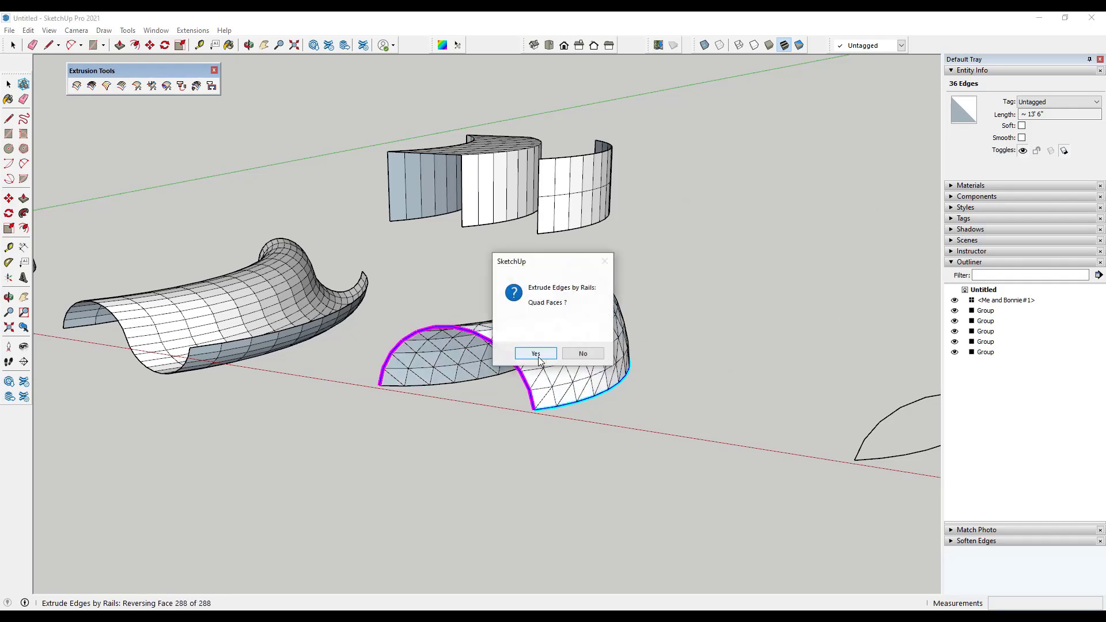
left_click(536, 353)
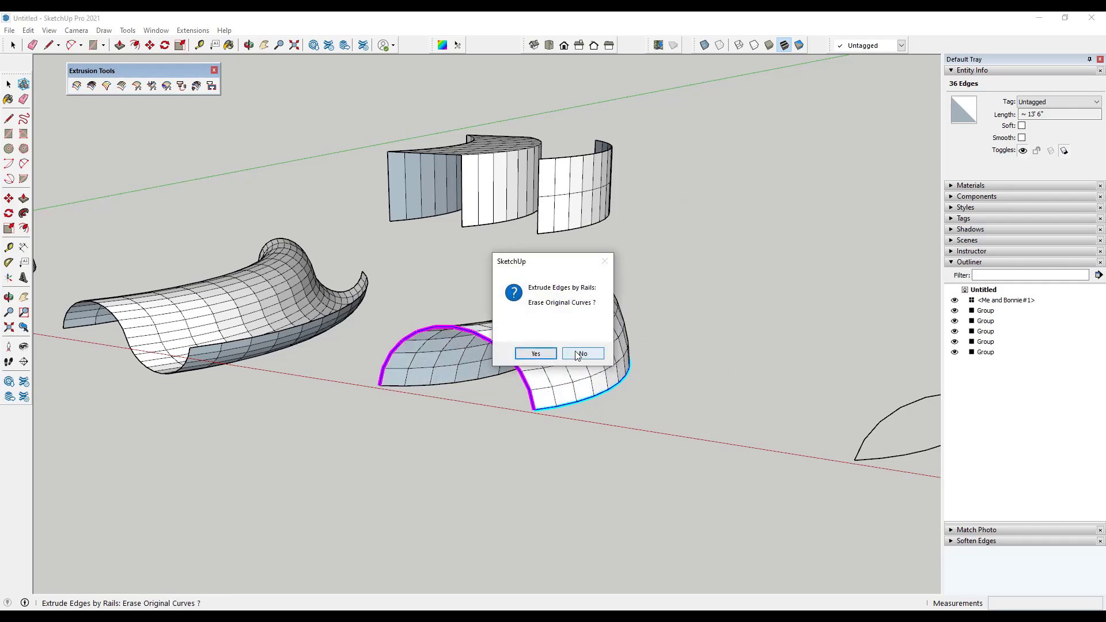
left_click(582, 353)
Examine the melded surface from several sides, comparing its wide and narrow ends along the shared rail
middle_click_drag(573, 341, 614, 345)
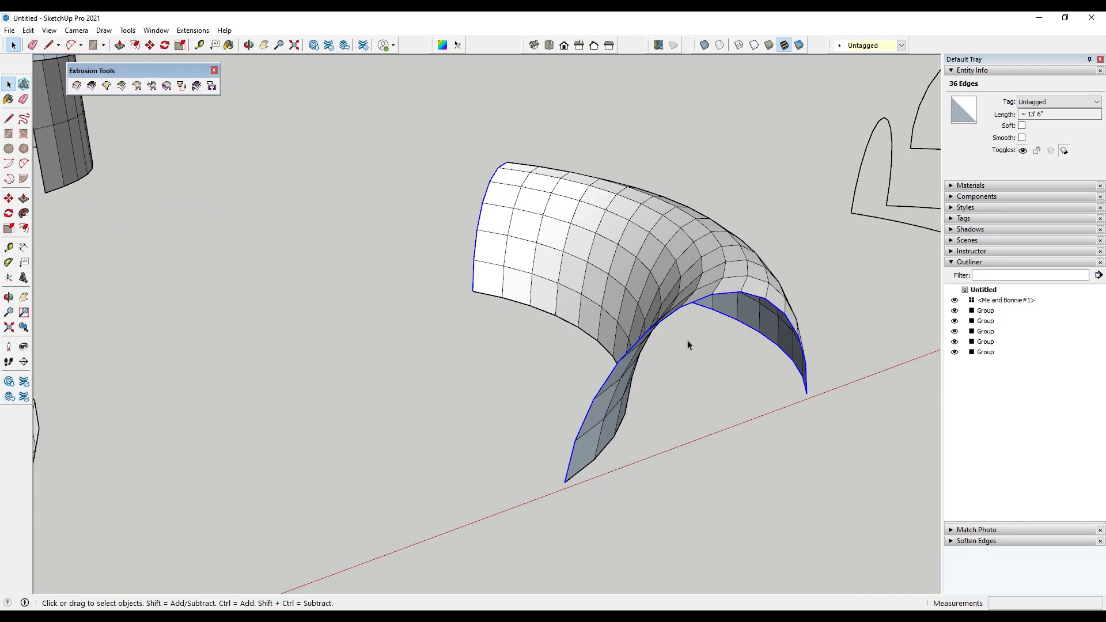
middle_click_drag(806, 365, 395, 257)
scroll(395, 257, "up", 5)
scroll(464, 254, "down", 5)
middle_click_drag(325, 251, 530, 233)
scroll(530, 228, "up", 2)
middle_click_drag(494, 289, 572, 298)
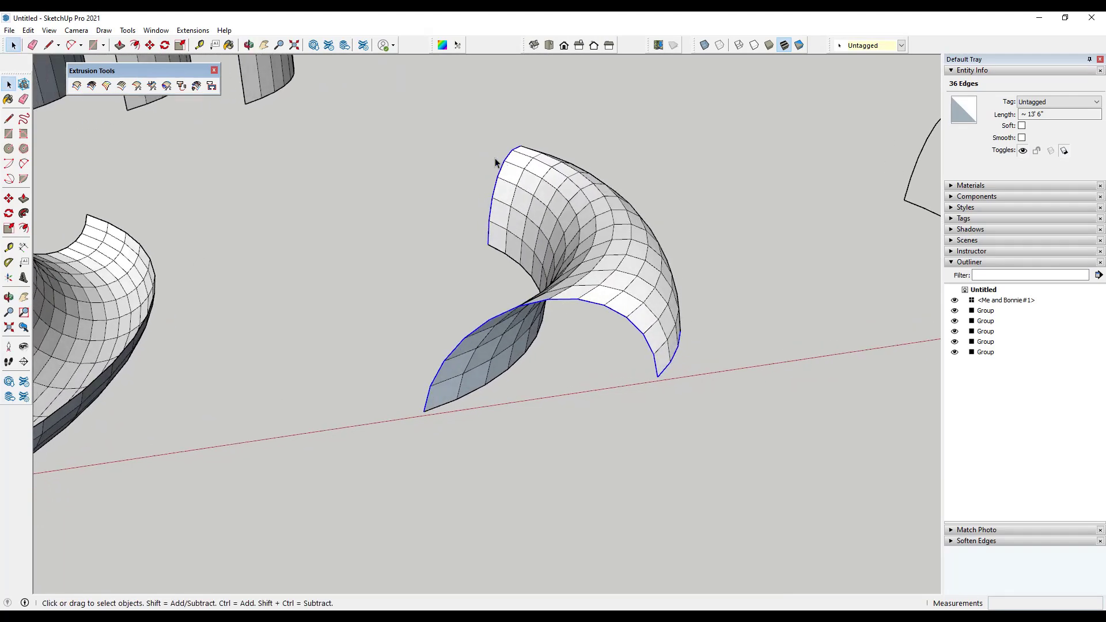
scroll(405, 306, "down", 5)
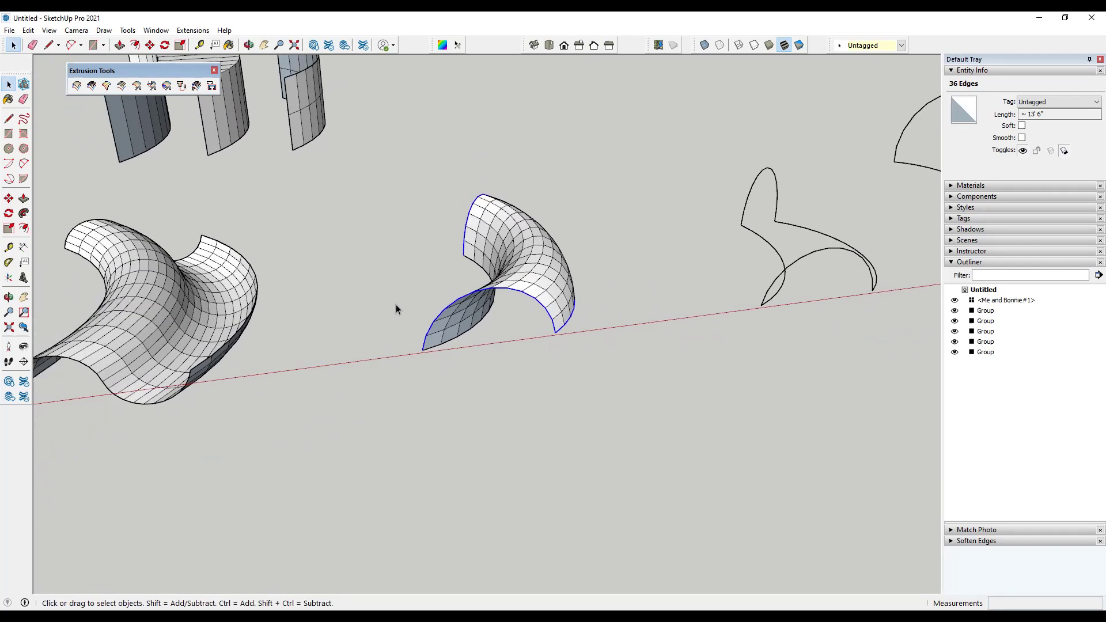
Erase the inner ground rail curve that links the two upright arcs in the adjacent curve set
scroll(648, 305, "up", 3)
middle_click_drag(649, 305, 464, 302)
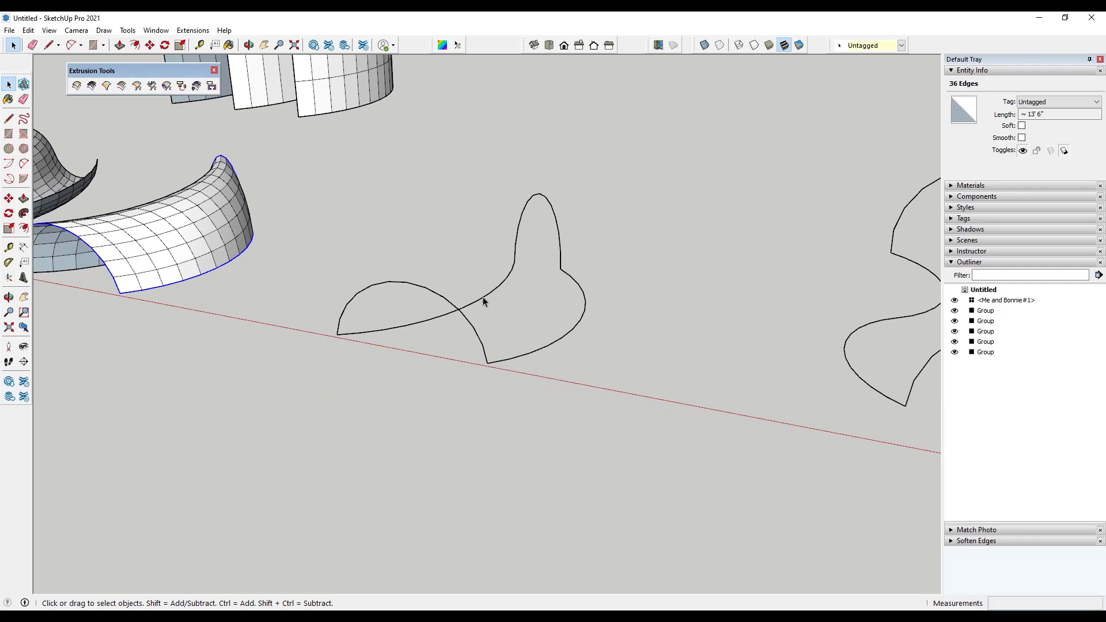
mouse_move(433, 301)
middle_mouse_down()
mouse_move(565, 329)
mouse_move(533, 311)
middle_mouse_up()
key("e")
left_click_drag(518, 292, 484, 378)
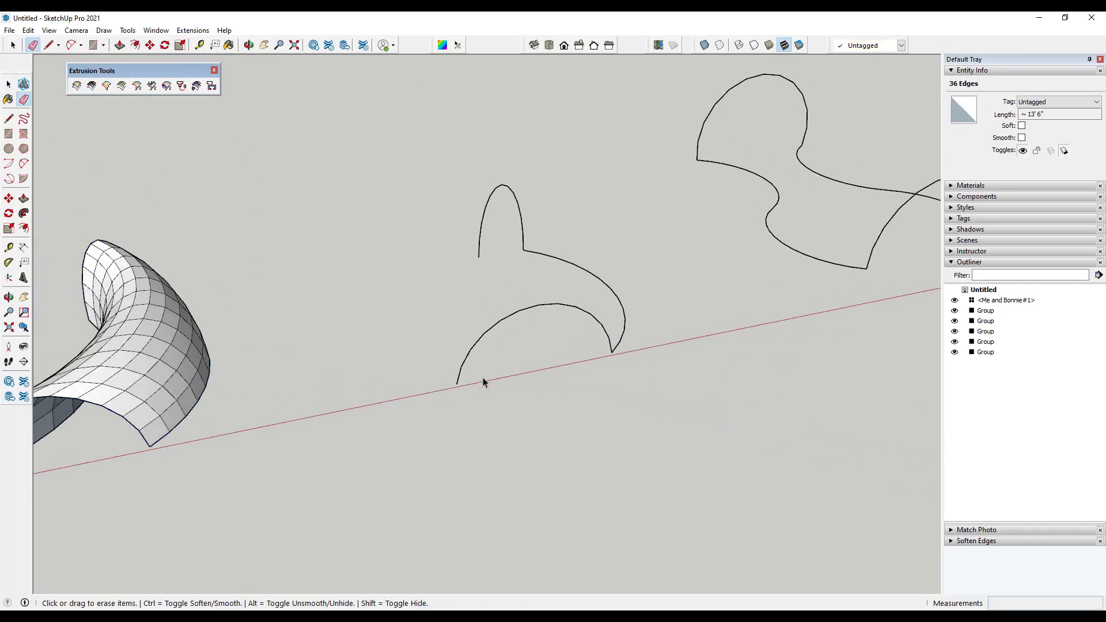
Draw an outward-bulging two-point arc between the free ends of the two upright arcs as a new second rail
key("a")
left_click(457, 385)
left_click(479, 256)
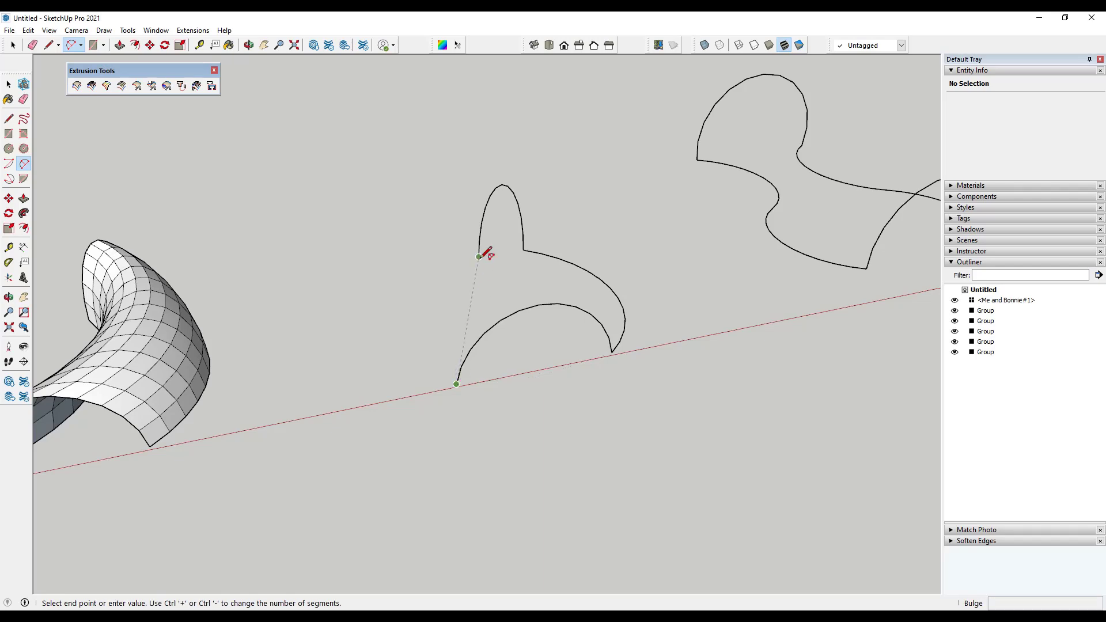
left_click(429, 314)
key("space")
middle_click_drag(639, 336, 336, 268)
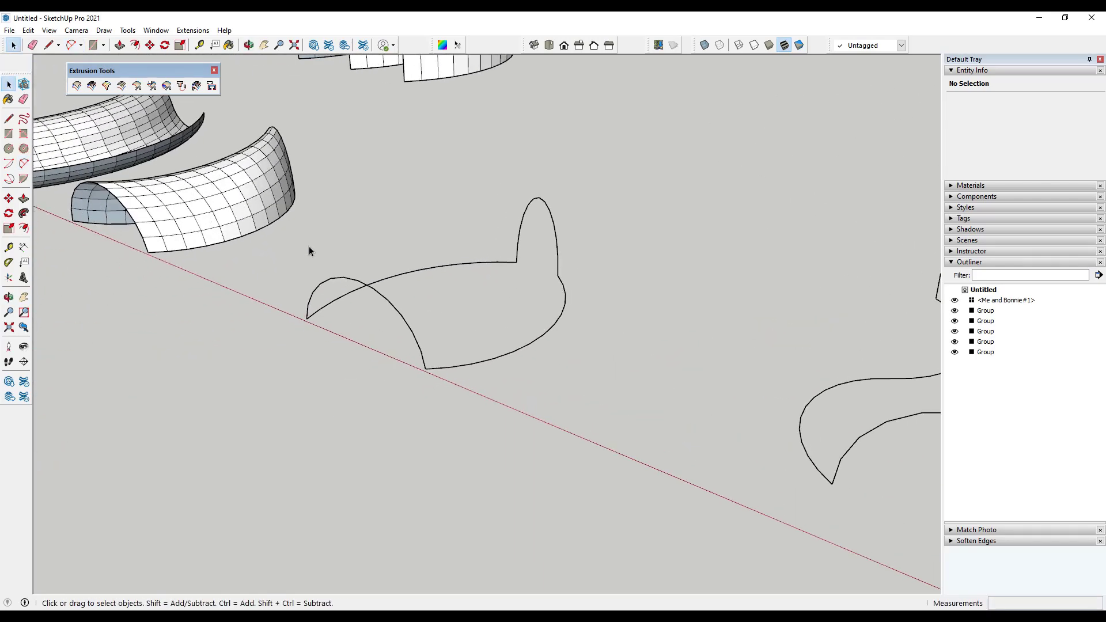
Extrude the wide arc by rails along both ground curves, melding to the narrow arc, with unreversed quad faces and the original curves kept
left_click(77, 85)
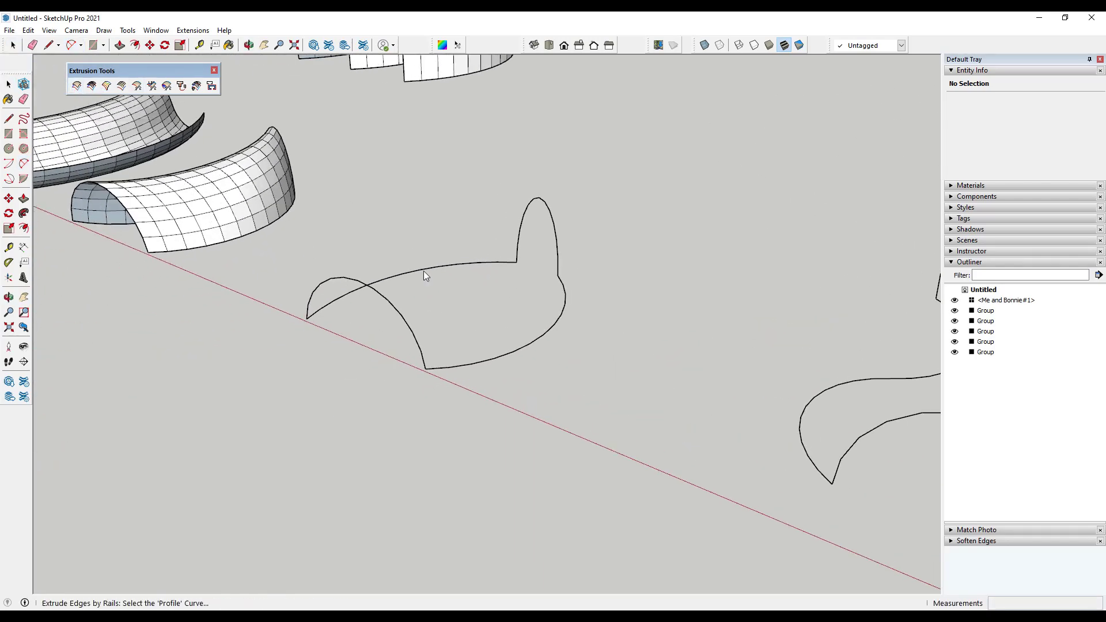
left_click(393, 305)
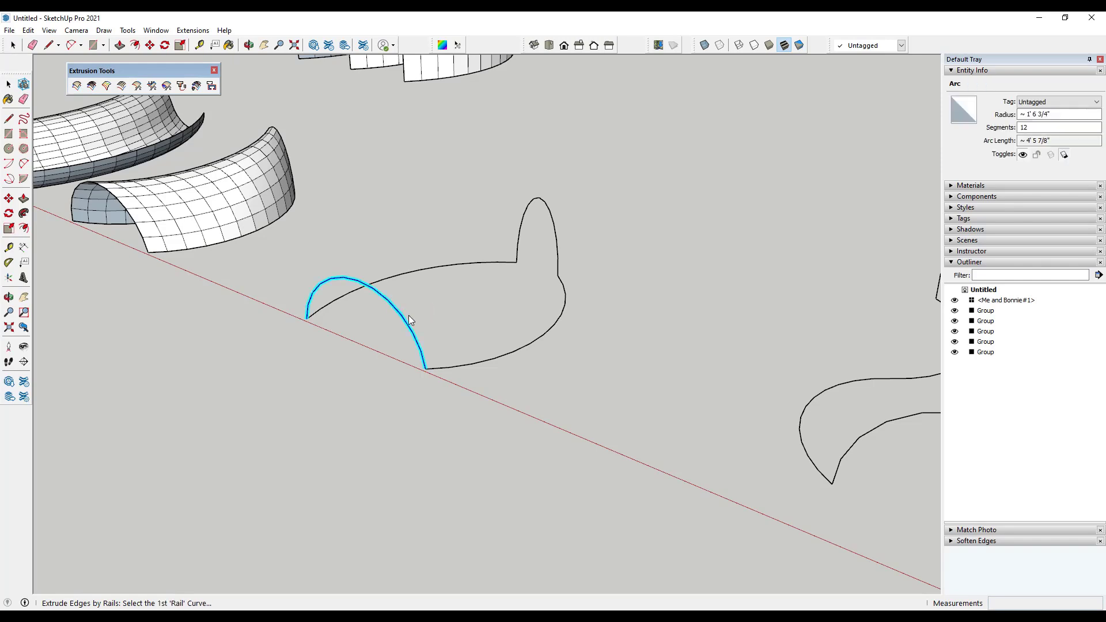
left_click(499, 361)
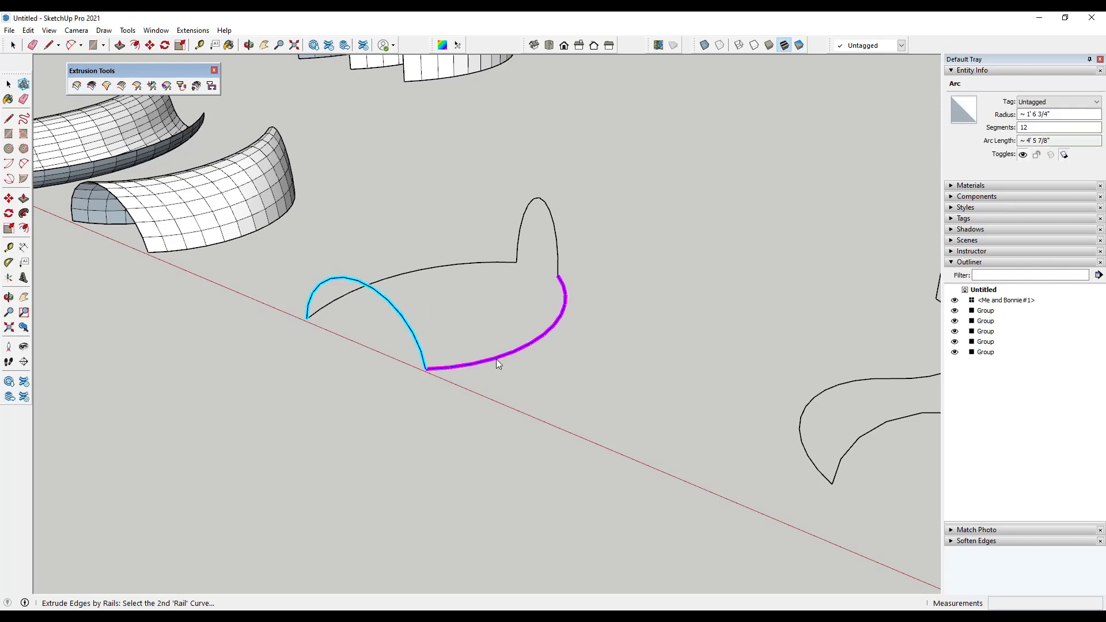
left_click(413, 272)
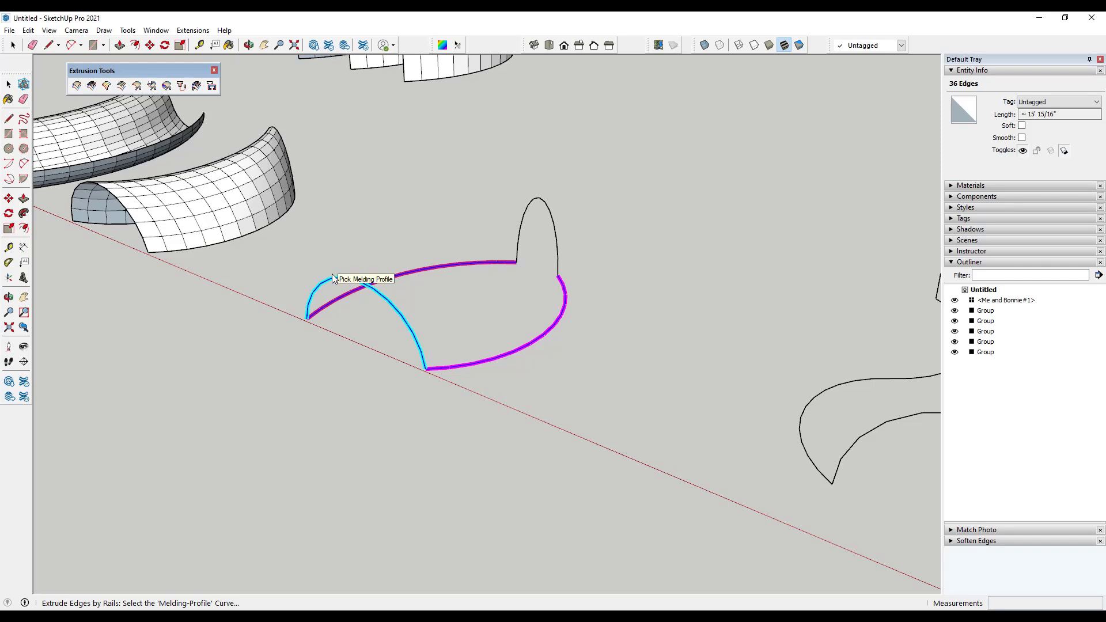
left_click(531, 207)
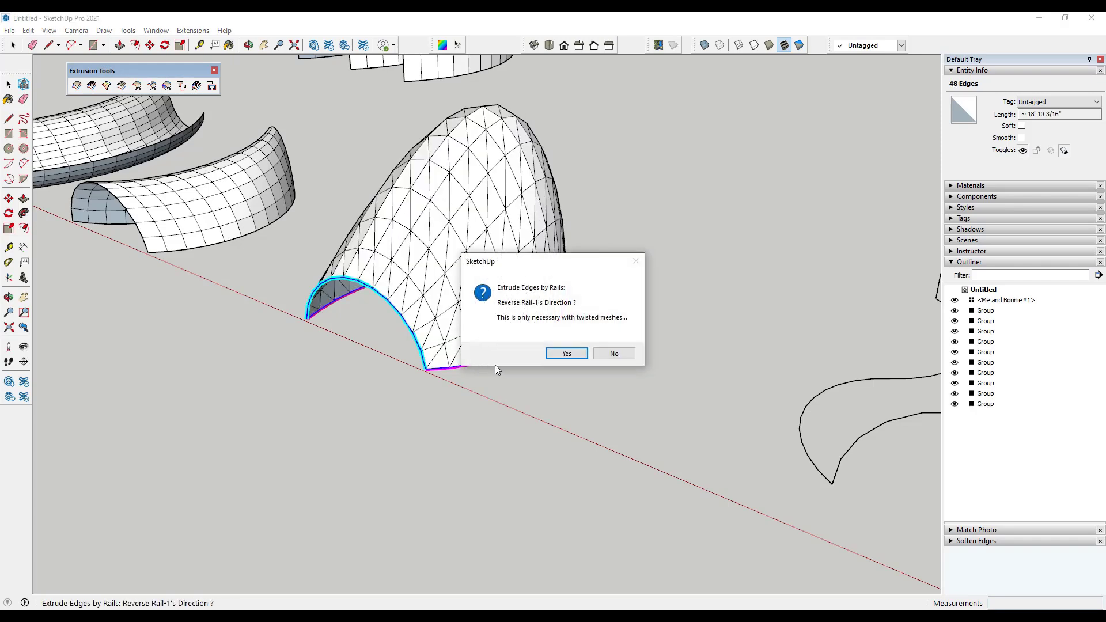
left_click(614, 354)
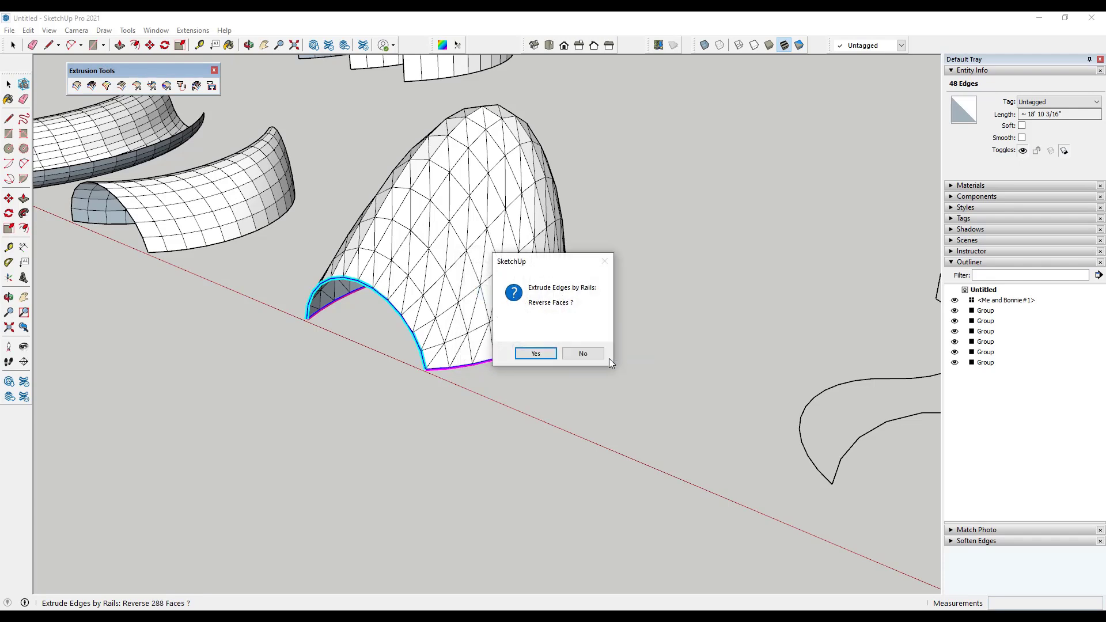
left_click(579, 354)
left_click(540, 355)
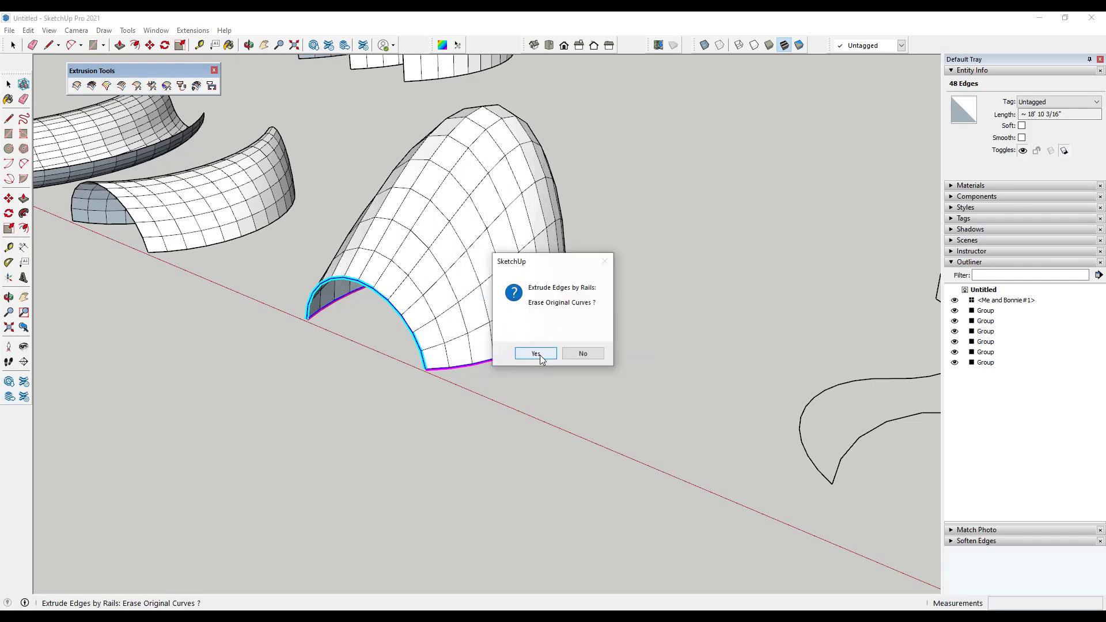
left_click(583, 354)
Examine the dome-like surface between its two different rails from all sides
mouse_move(255, 342)
middle_mouse_down()
mouse_move(662, 323)
mouse_move(877, 176)
mouse_move(587, 254)
mouse_move(672, 304)
mouse_move(801, 331)
mouse_move(608, 256)
middle_mouse_up()
scroll(607, 256, "up", 2)
middle_click_drag(553, 294, 619, 315)
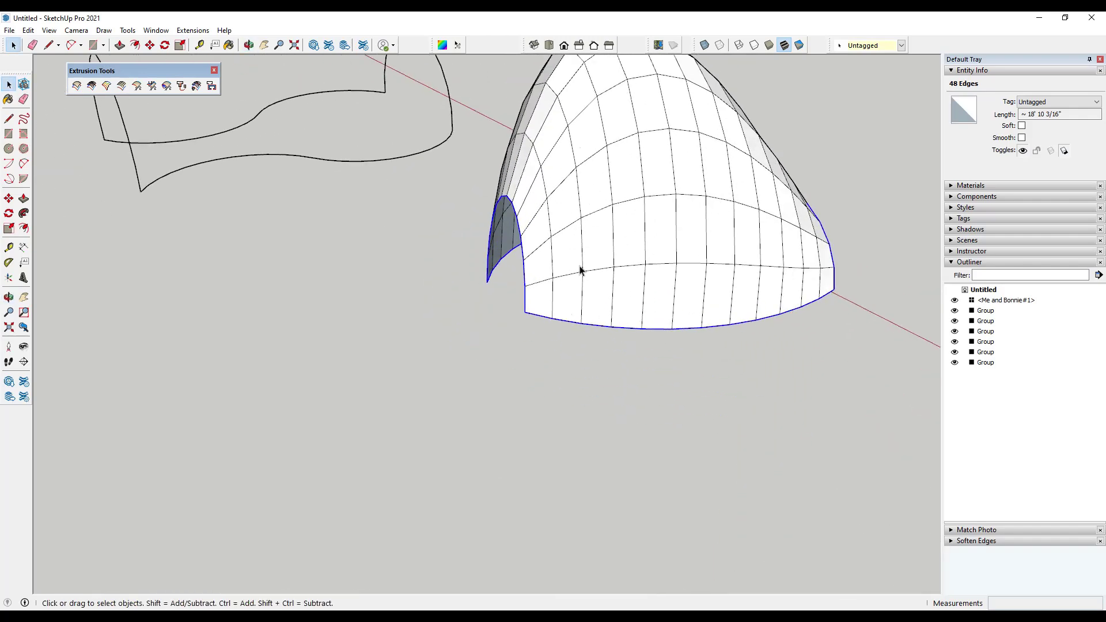
scroll(573, 252, "down", 3)
middle_click_drag(745, 299, 386, 248)
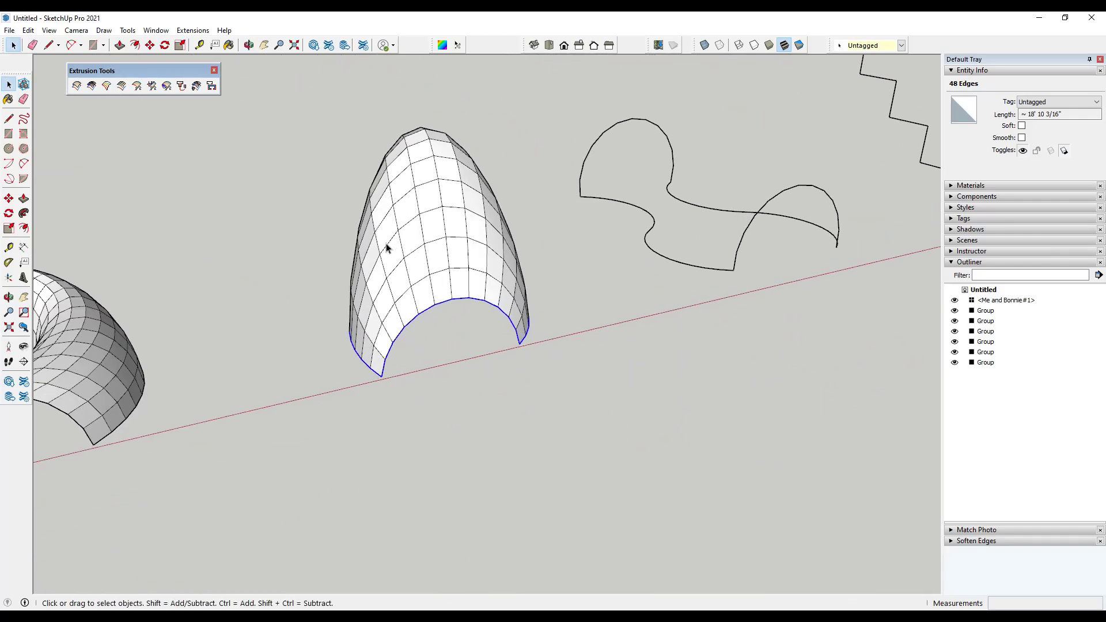
middle_click_drag(448, 203, 474, 152)
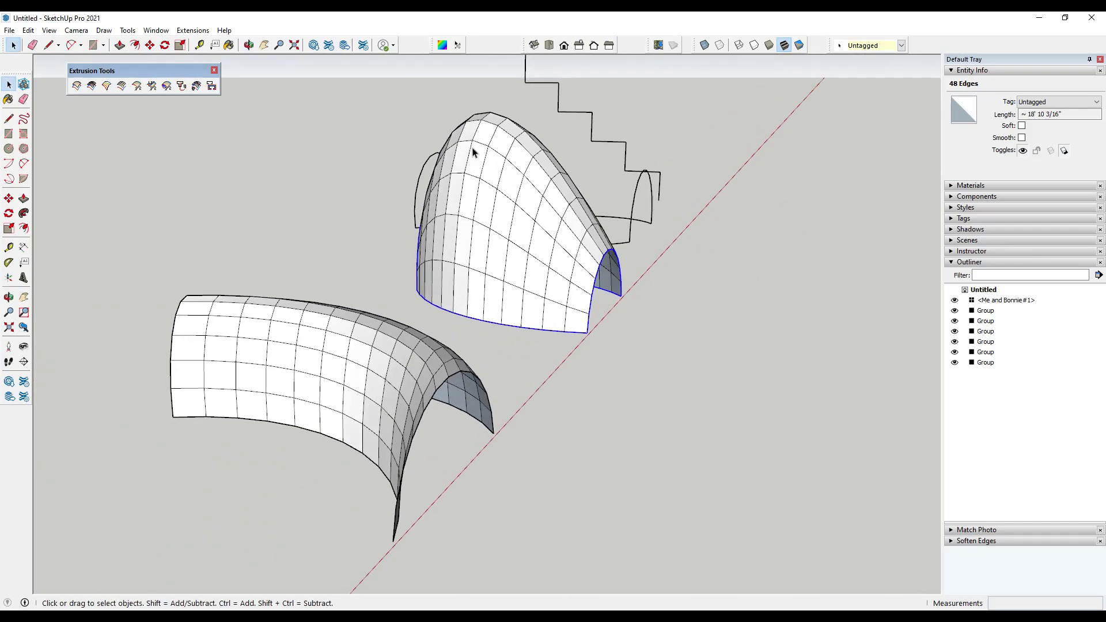
scroll(434, 264, "down", 3)
middle_click_drag(434, 264, 223, 301)
Weld the two connected arcs of the outer wavy rail in the next curve set into one curve
scroll(847, 301, "down", 1)
scroll(806, 302, "up", 3)
scroll(568, 303, "up", 3)
middle_click_drag(677, 328, 516, 359)
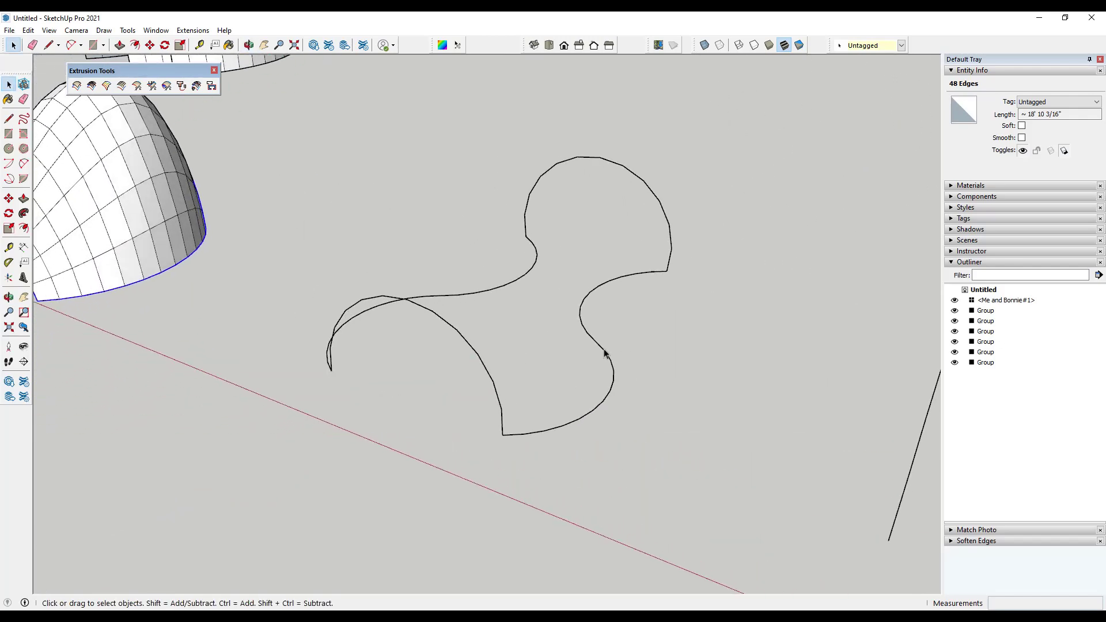
left_click(613, 369)
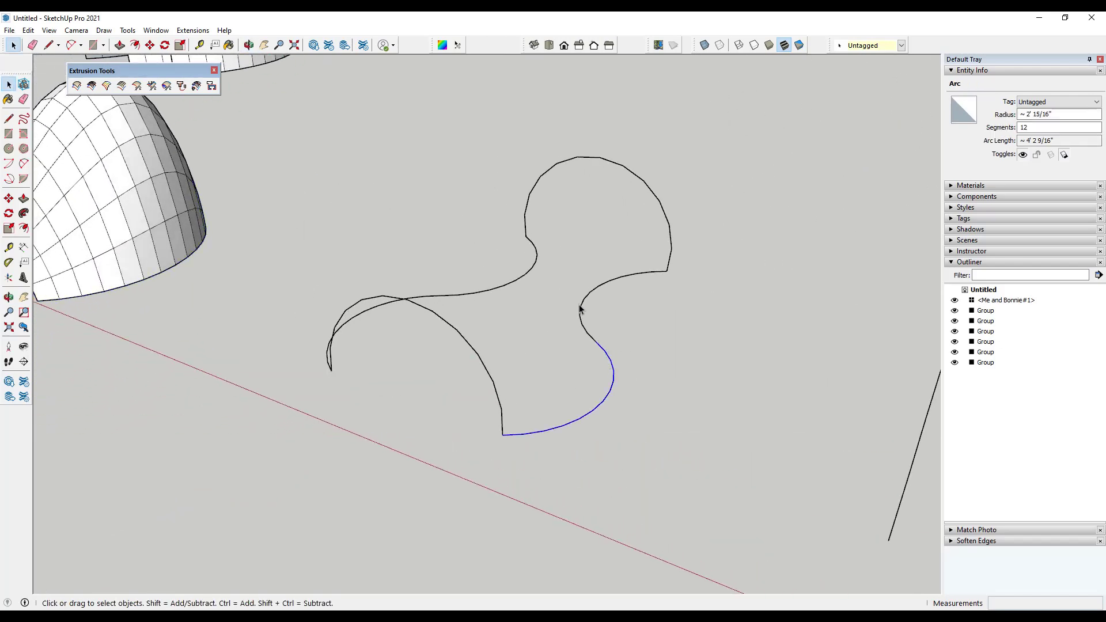
left_click(614, 283)
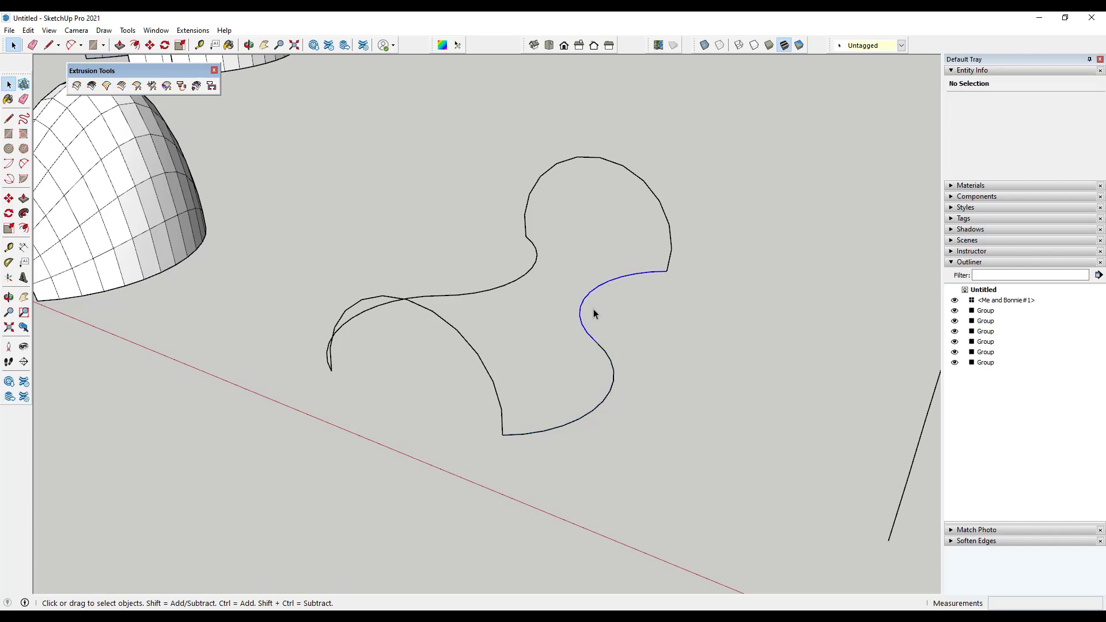
right_click(614, 367)
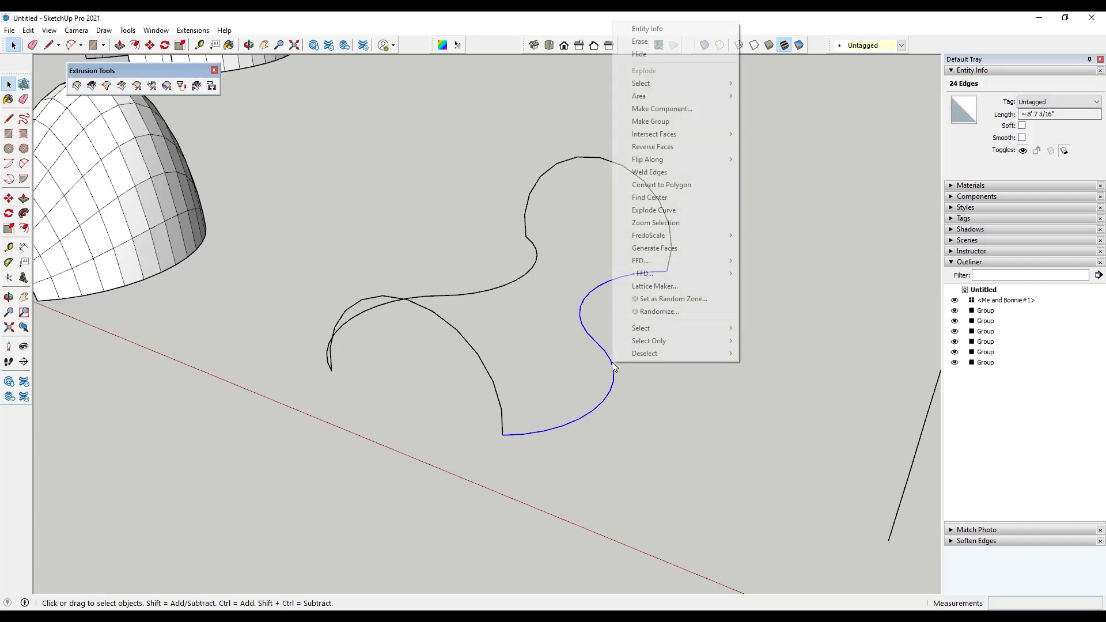
left_click(664, 171)
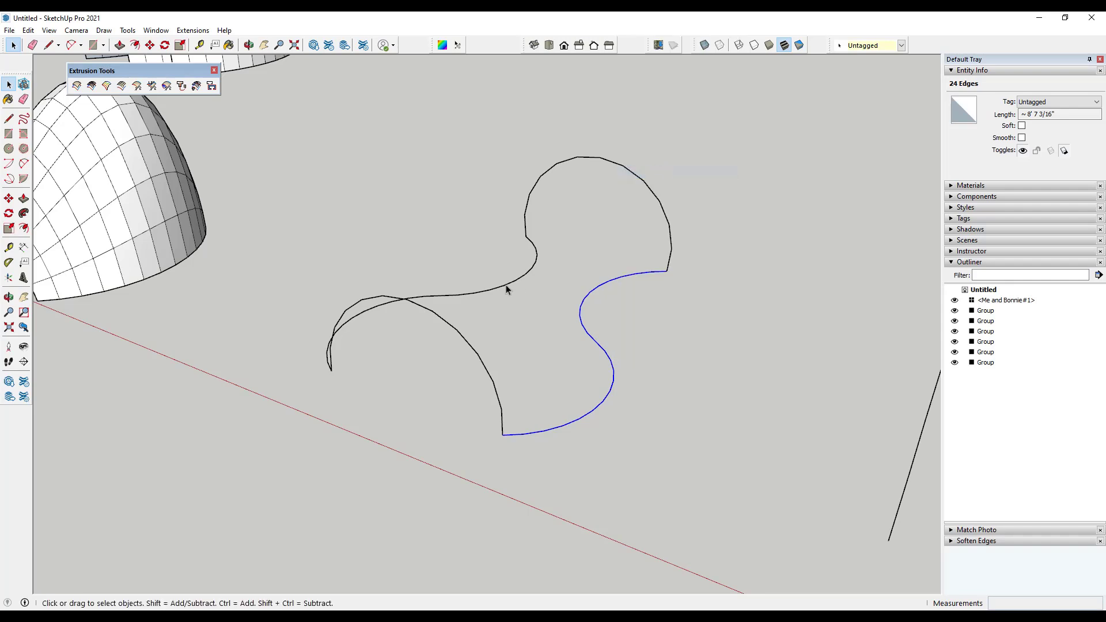
Weld the two connected arcs of the opposite wavy rail into one curve and clear the selection
left_click(437, 299)
left_click(434, 297, "shift")
right_click(434, 297)
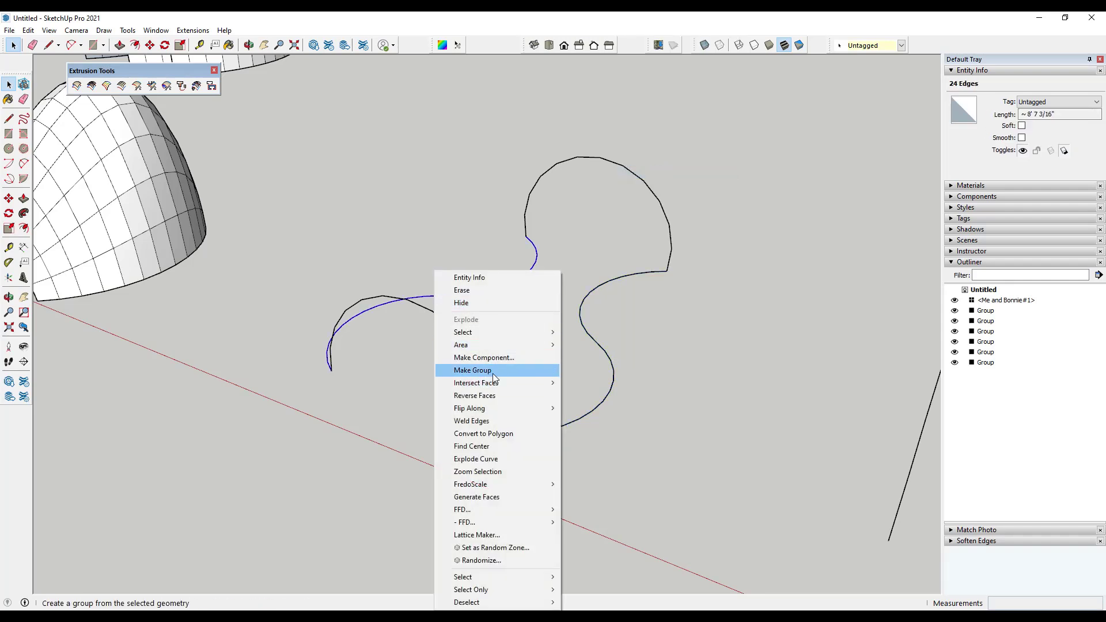
left_click(492, 372)
left_click(452, 306)
left_click(437, 297)
left_click(430, 298, "shift")
right_click(429, 299)
left_click(461, 424)
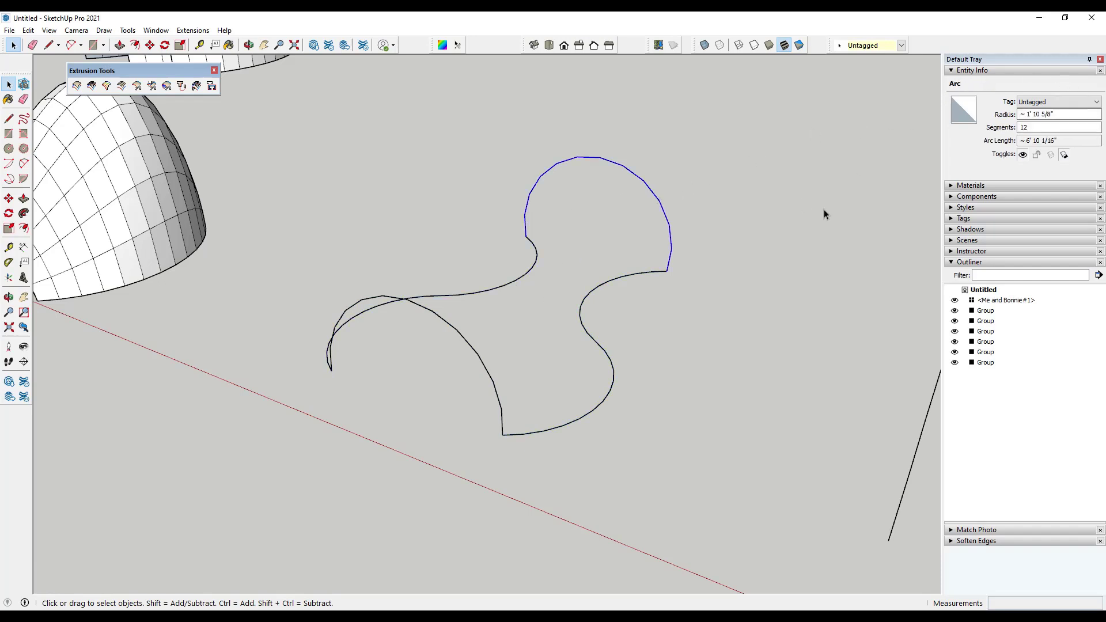
left_click(732, 268)
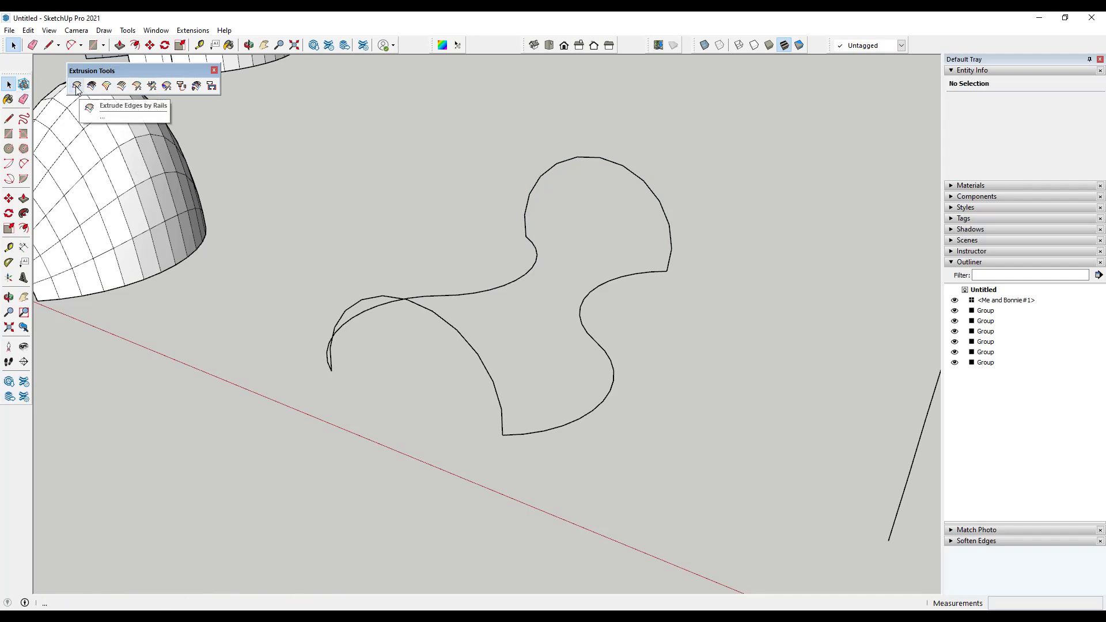
Extrude the near arc by rails along both wavy curves, melding to the far arc, with Rail-1 unreversed, quad faces and the original curves kept
left_click(77, 86)
left_click(476, 353)
left_click(593, 415)
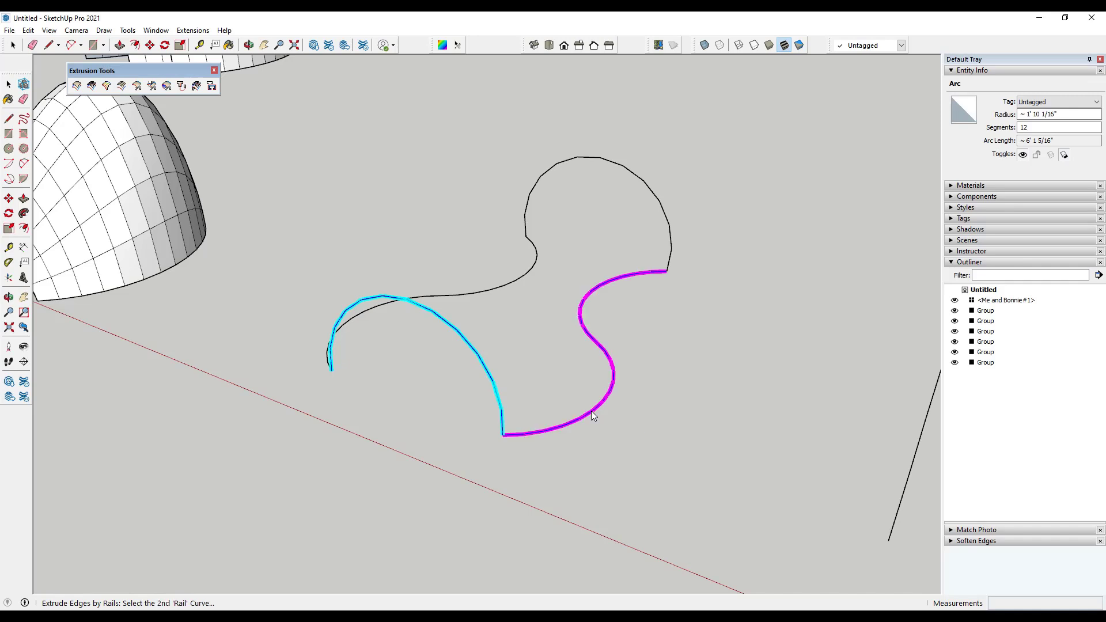
left_click(496, 289)
left_click(532, 190)
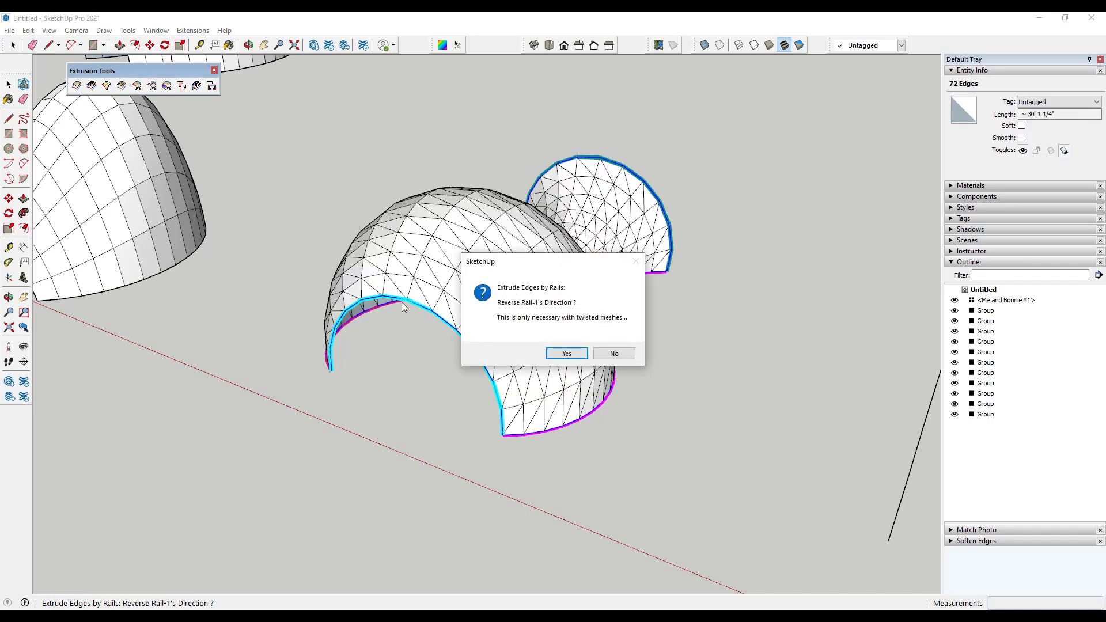
left_click(613, 355)
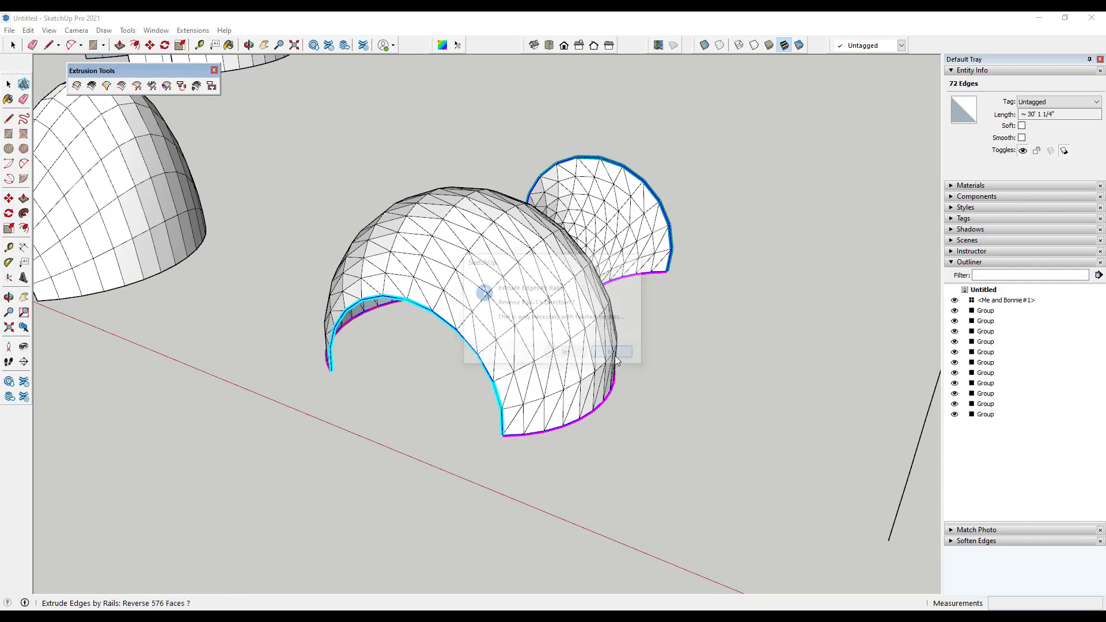
left_click(547, 360)
left_click(539, 354)
left_click(582, 353)
Copy the new wavy surface to a clear spot further along the red axis and rotate the copy upright
mouse_move(447, 346)
middle_mouse_down()
mouse_move(889, 345)
mouse_move(922, 357)
mouse_move(693, 373)
mouse_move(758, 358)
mouse_move(723, 266)
mouse_move(565, 240)
mouse_move(896, 407)
mouse_move(812, 438)
mouse_move(699, 421)
middle_mouse_up()
scroll(699, 416, "down", 10)
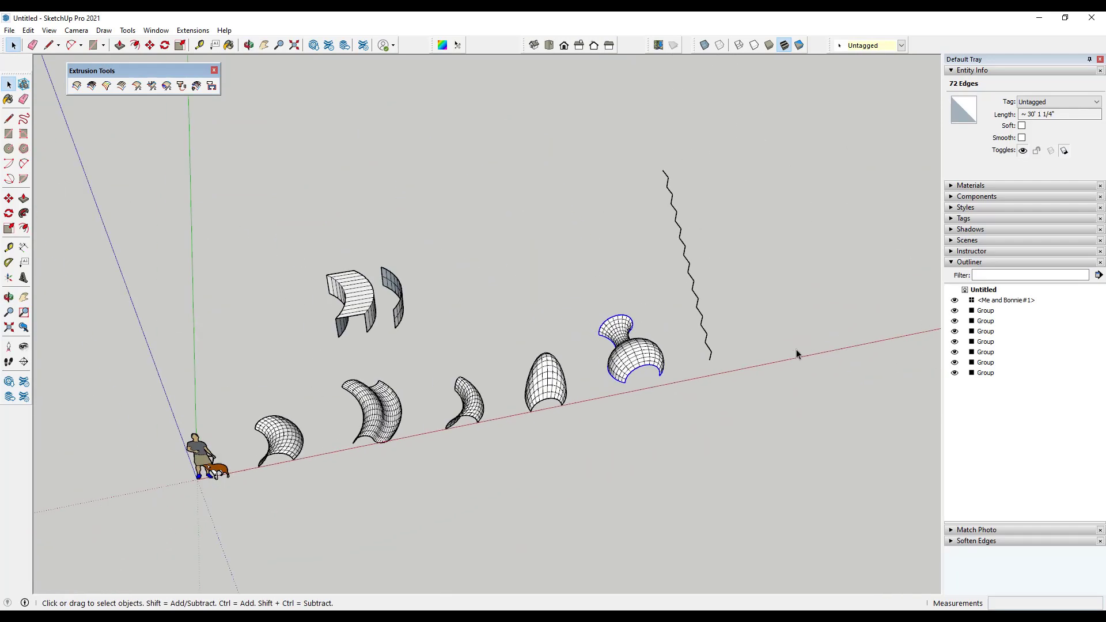
left_click_drag(766, 423, 763, 420)
key("m")
left_click(717, 397)
left_click(867, 391)
key("ctrl+v")
left_click(720, 407)
key("q")
Make a second copy of the upright half-vase surface beside the first
key("m")
key("ctrl")
scroll(477, 301, "up", 10)
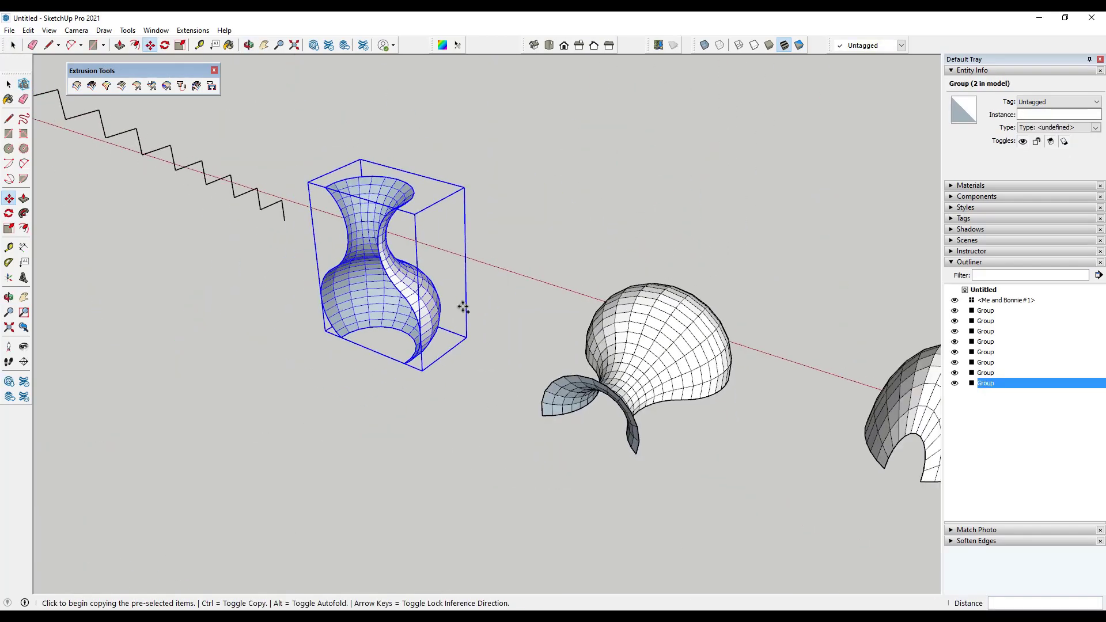
left_click(411, 383)
scroll(393, 419, "down", 8)
left_click(254, 461)
Mirror the copied half-vase with Scale, move it against the first half to close the vase, and clear the selection
key("s")
left_click(157, 374)
left_click(212, 321)
key("m")
middle_click_drag(212, 320, 756, 371)
key("space")
left_click(755, 371)
scroll(720, 380, "up", 3)
scroll(544, 392, "down", 3)
key("o")
left_click_drag(545, 392, 566, 346)
key("space")
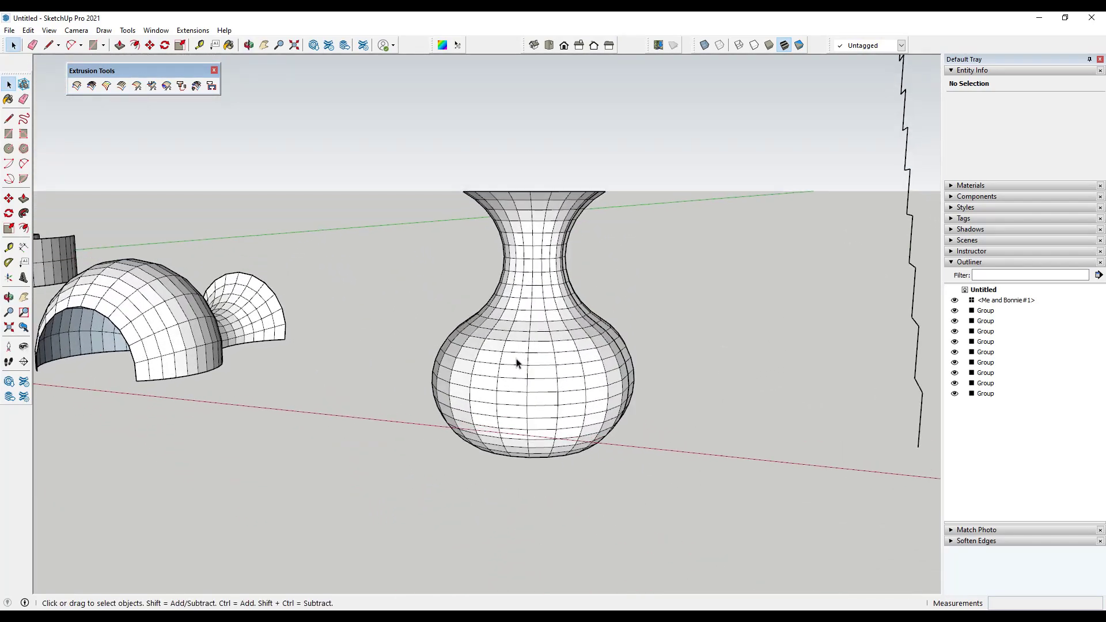
Draw a two-point arc from the lower end of the stepped line, with its endpoints along the red axis direction
scroll(566, 346, "down", 6)
middle_click_drag(524, 306, 673, 352)
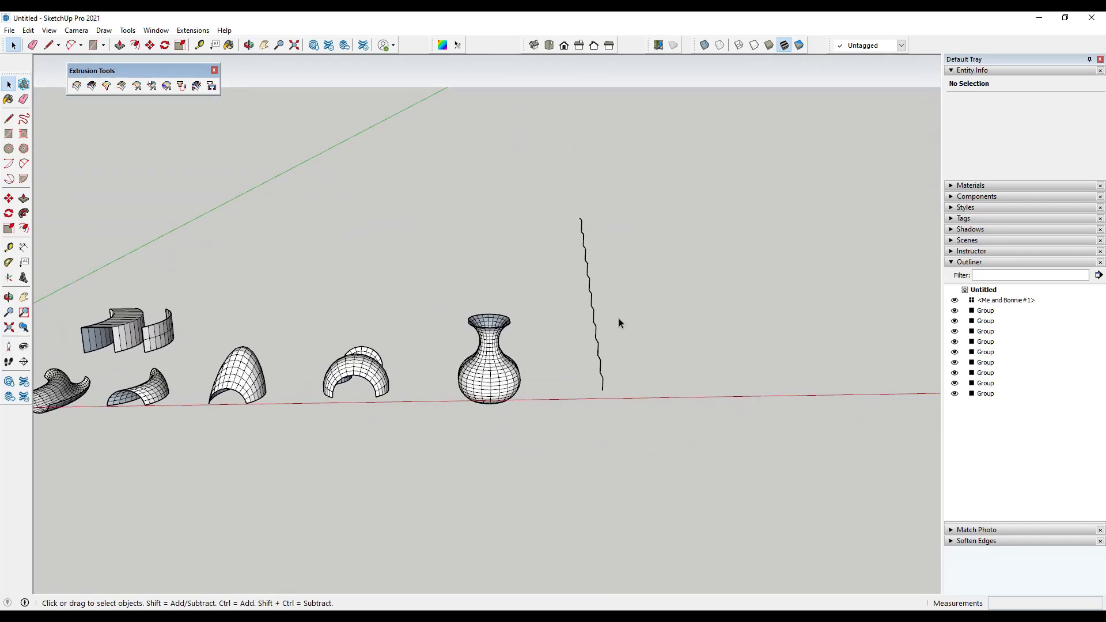
middle_click_drag(593, 342, 765, 339)
scroll(662, 341, "up", 4)
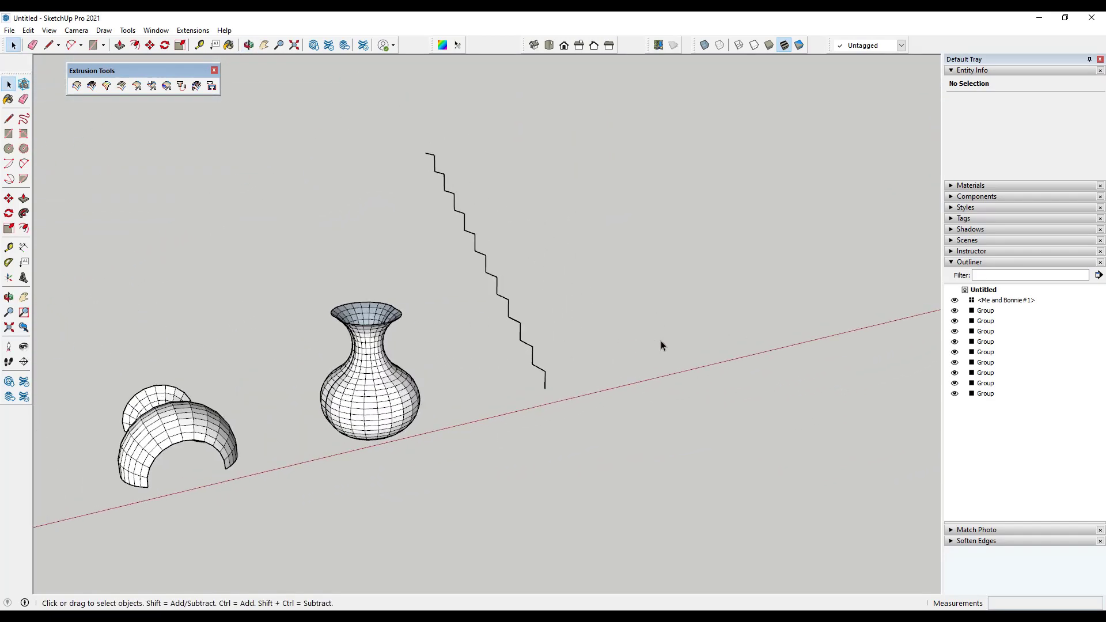
middle_click_drag(597, 312, 592, 412)
key("a")
left_click(534, 395)
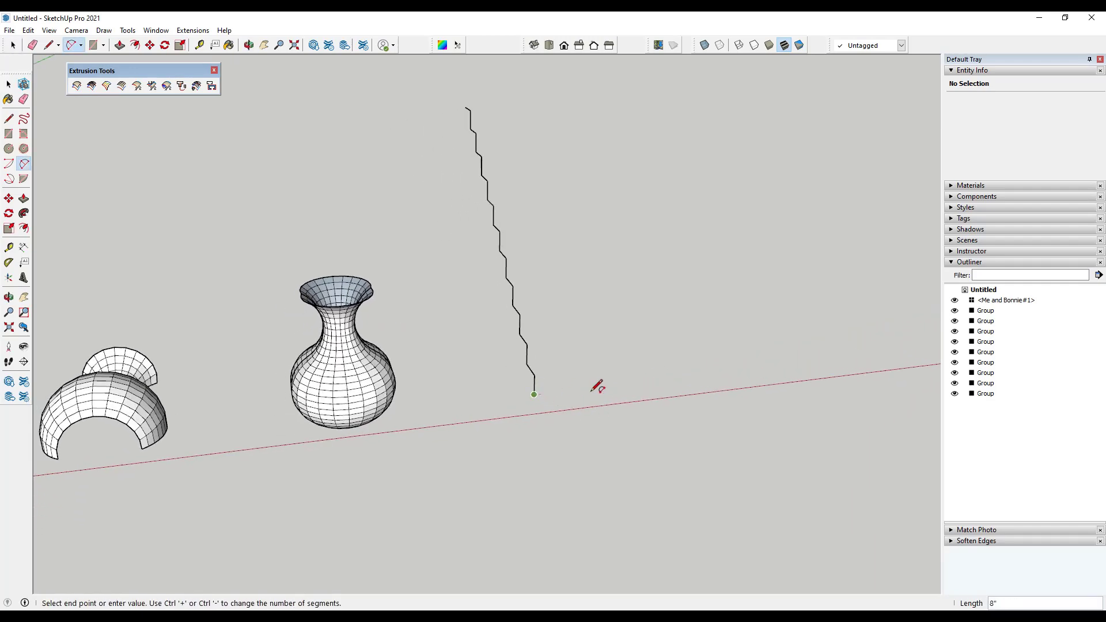
left_click(810, 362)
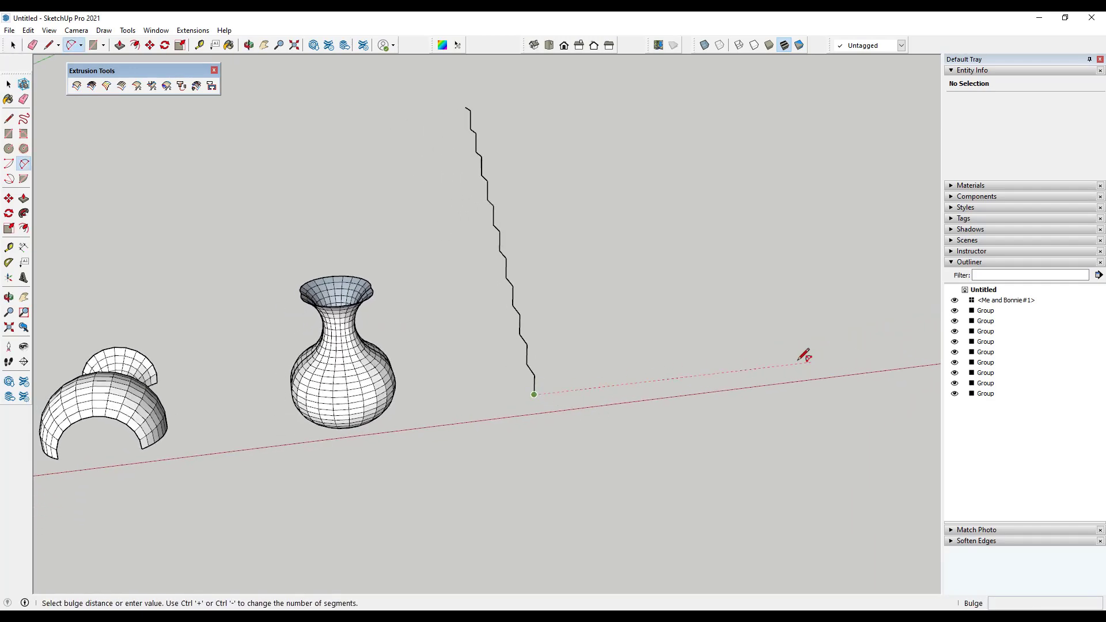
left_click(670, 325)
middle_click_drag(674, 328, 562, 262)
Weld all the edges of the stepped line into one curve and clear the selection
key("space")
left_click_drag(575, 430, 573, 442)
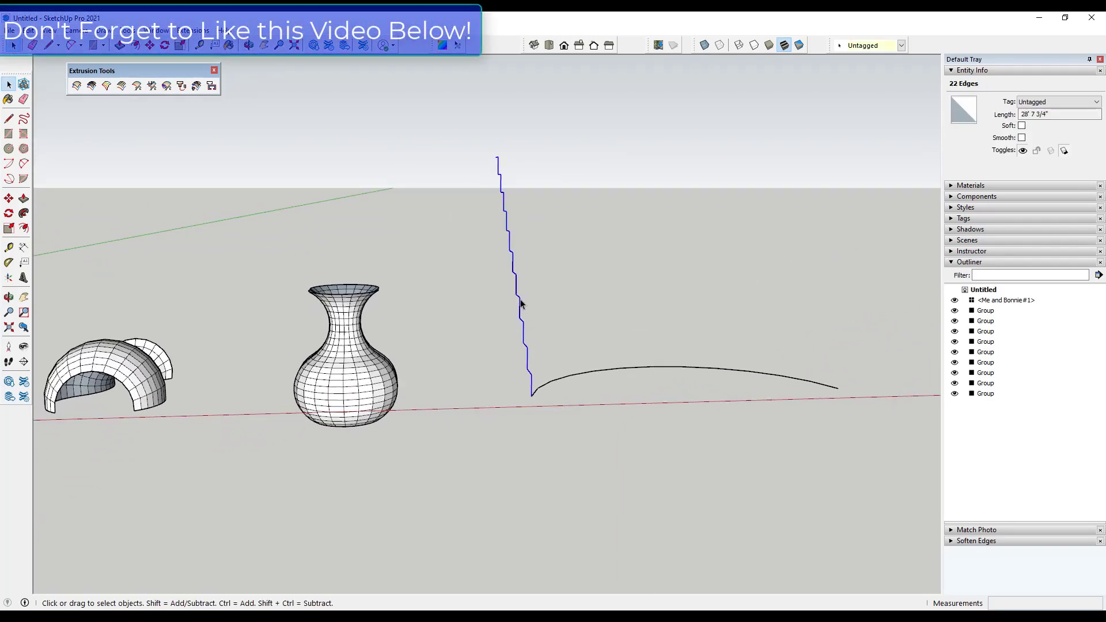
right_click(521, 304)
left_click(576, 448)
mouse_move(535, 326)
middle_mouse_down()
mouse_move(797, 353)
mouse_move(815, 375)
mouse_move(523, 324)
middle_mouse_up()
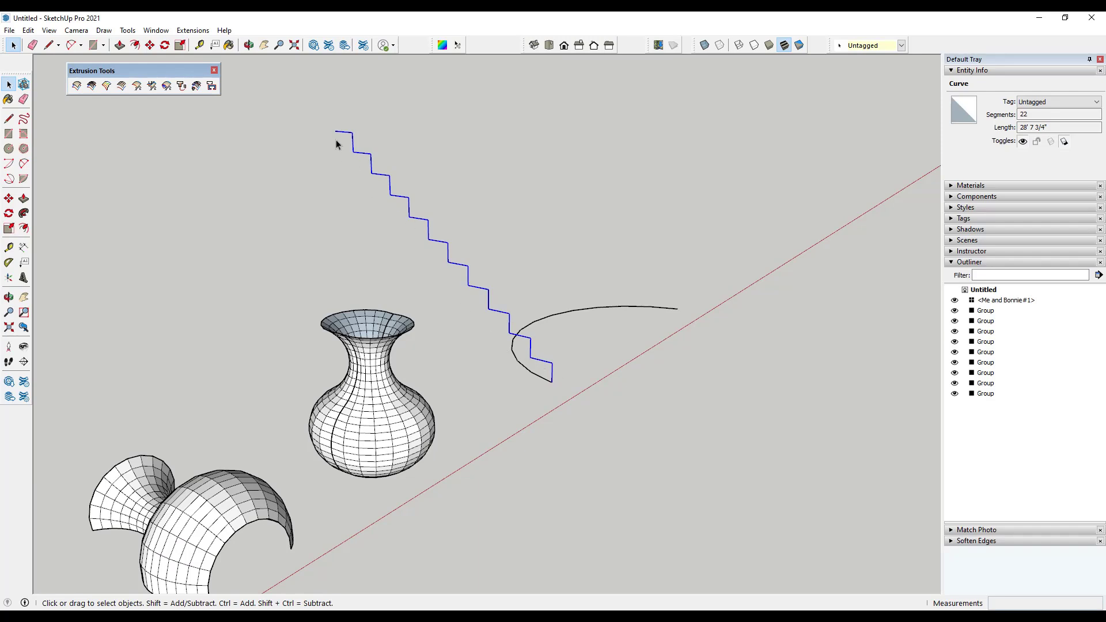
middle_click_drag(783, 367, 629, 369)
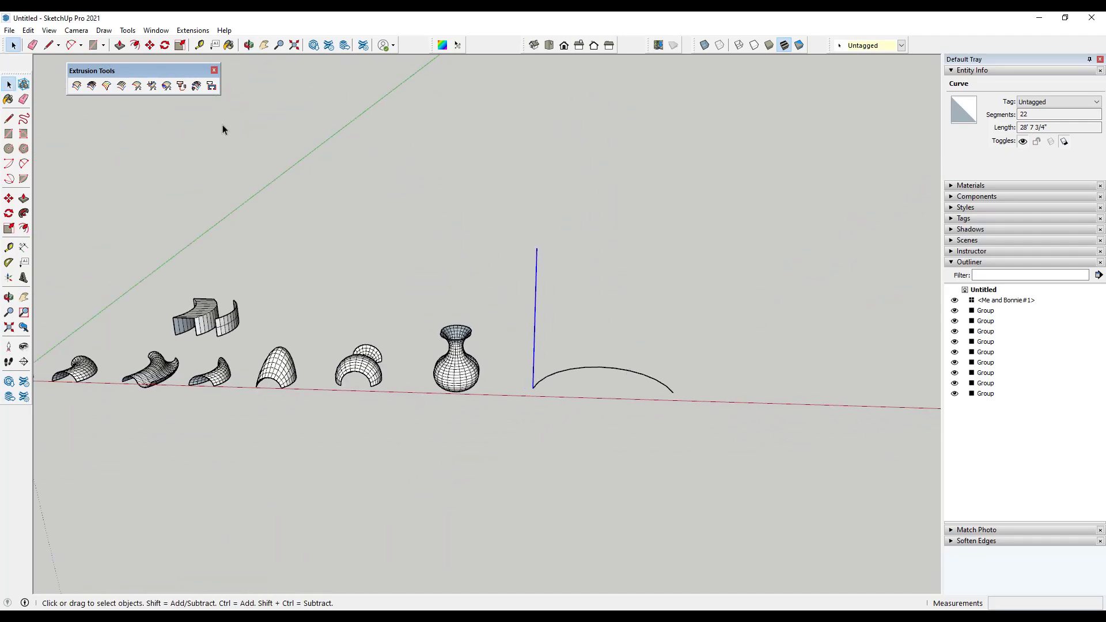
middle_click_drag(339, 188, 580, 340)
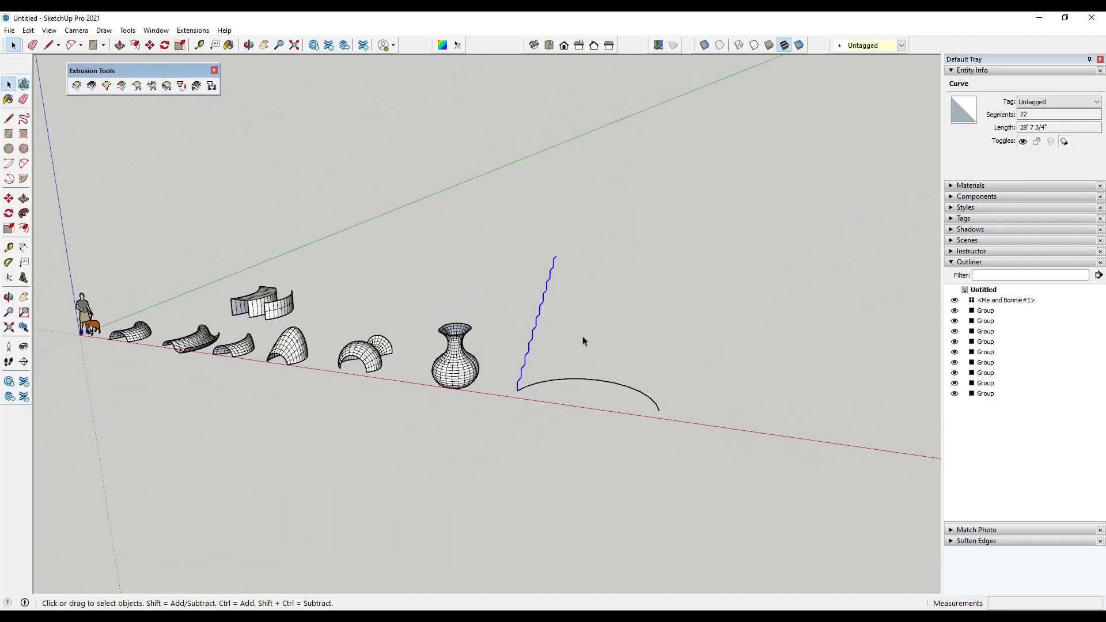
middle_click_drag(703, 351, 778, 387)
left_click(774, 389)
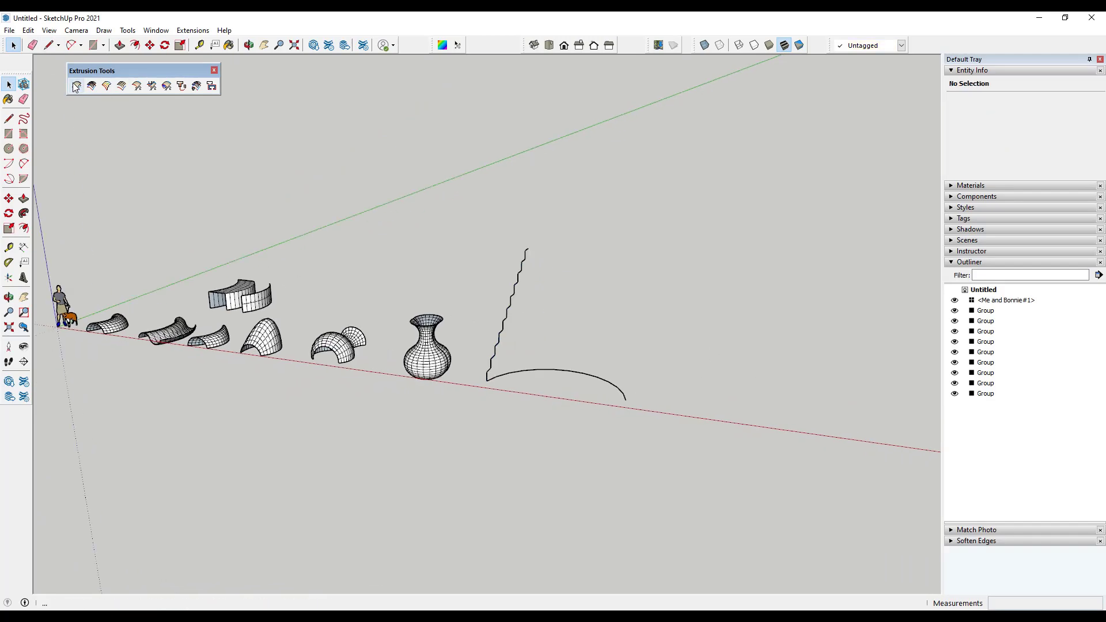
Extrude the stepped curve by rails along the single arc, melding to the same stepped curve, with reversed quad faces and the original curves kept
scroll(692, 364, "up", 3)
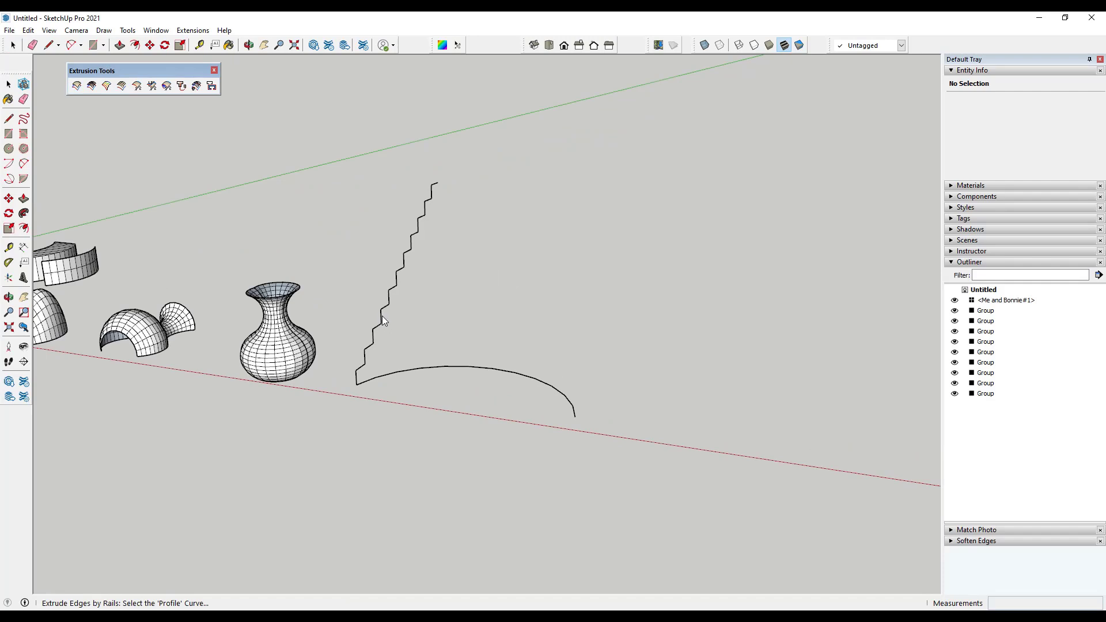
left_click(381, 317)
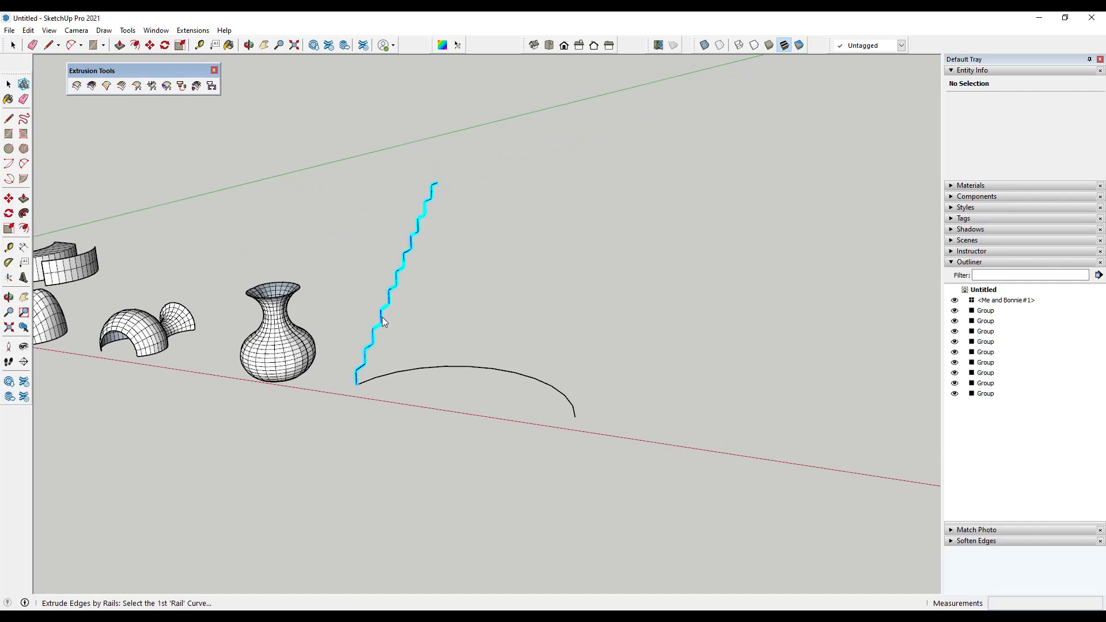
left_click(419, 367)
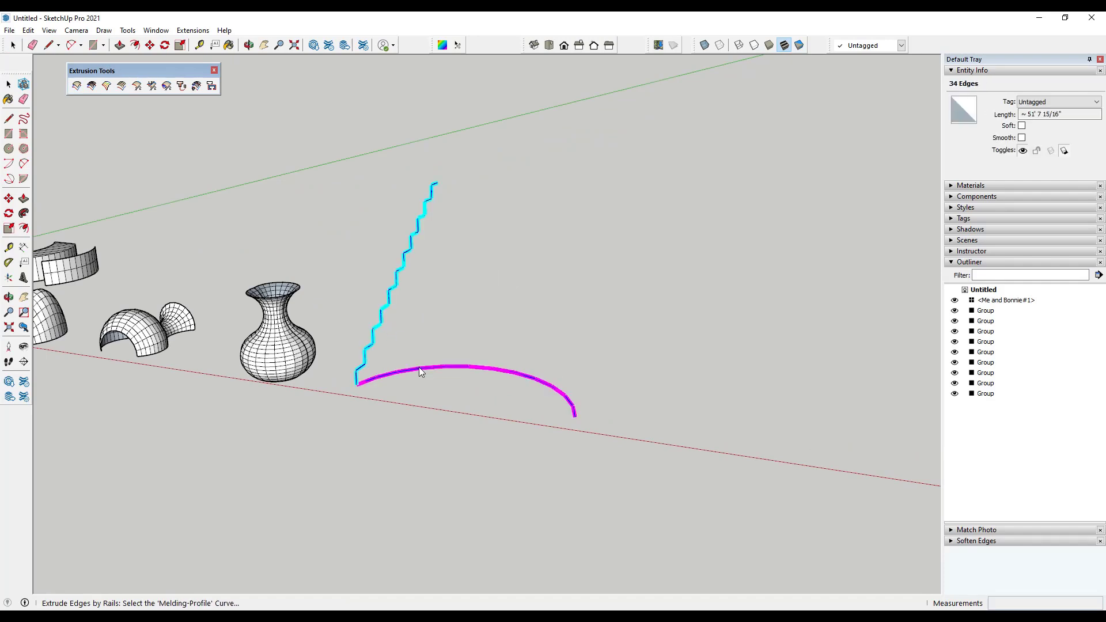
left_click(381, 316)
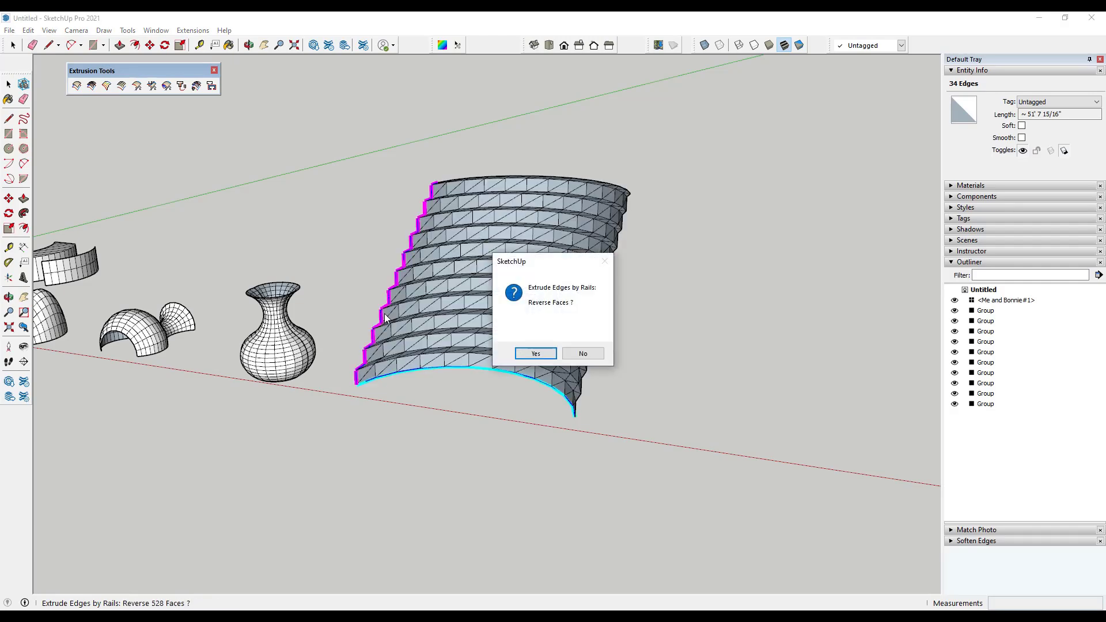
left_click(541, 355)
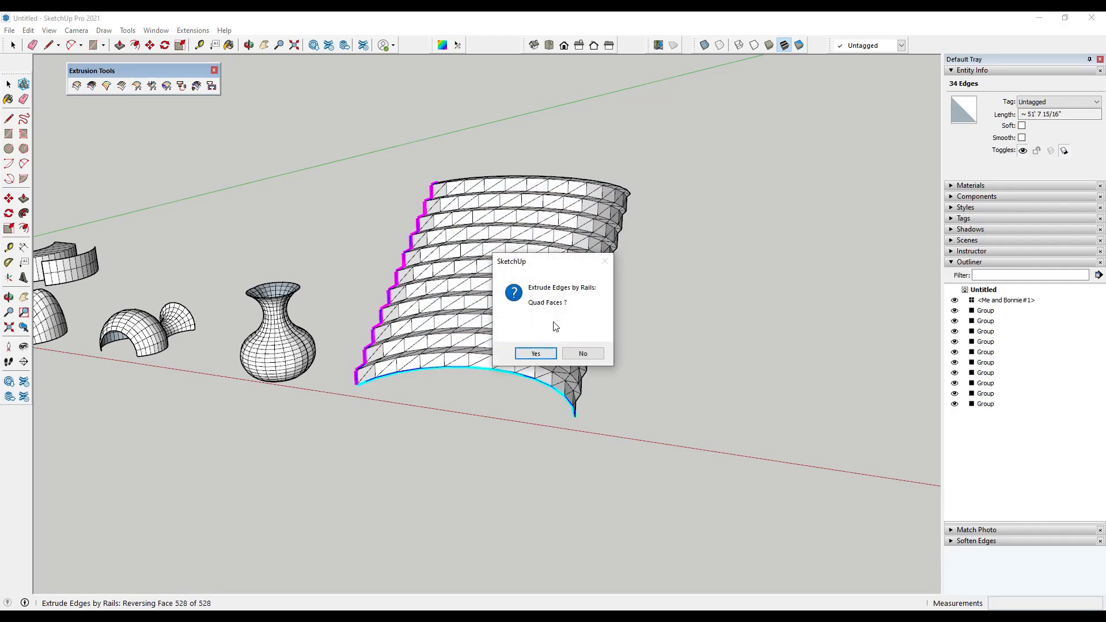
left_click(552, 360)
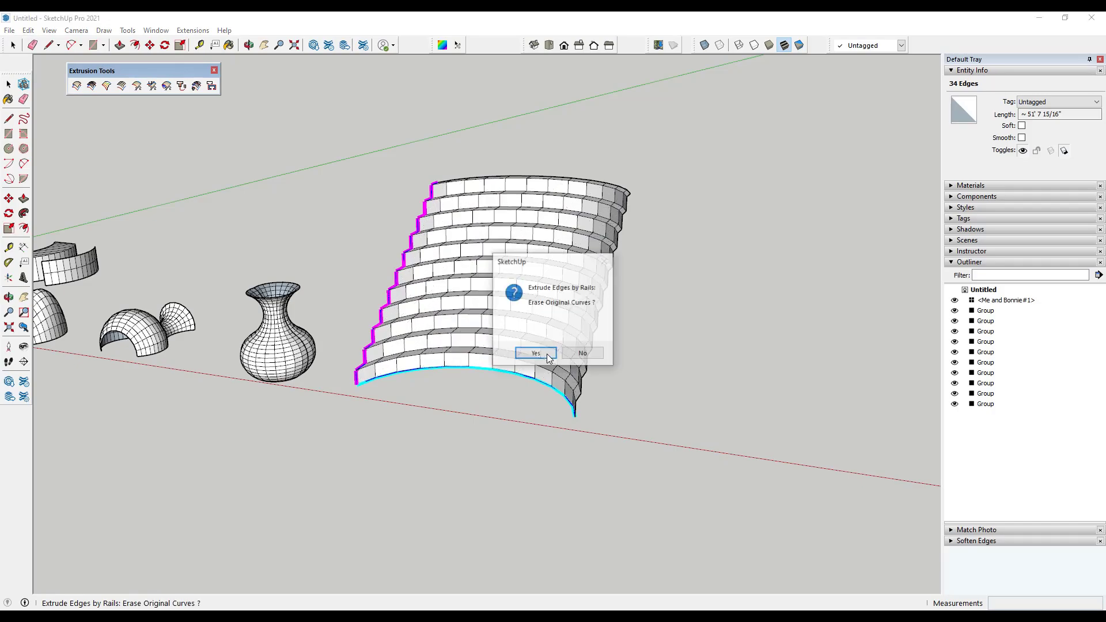
left_click(584, 353)
Examine the stepped curved surface up close, checking its tiers and both side edges from several angles
scroll(573, 317, "up", 3)
mouse_move(572, 316)
middle_mouse_down()
mouse_move(248, 240)
mouse_move(173, 248)
mouse_move(659, 334)
middle_mouse_up()
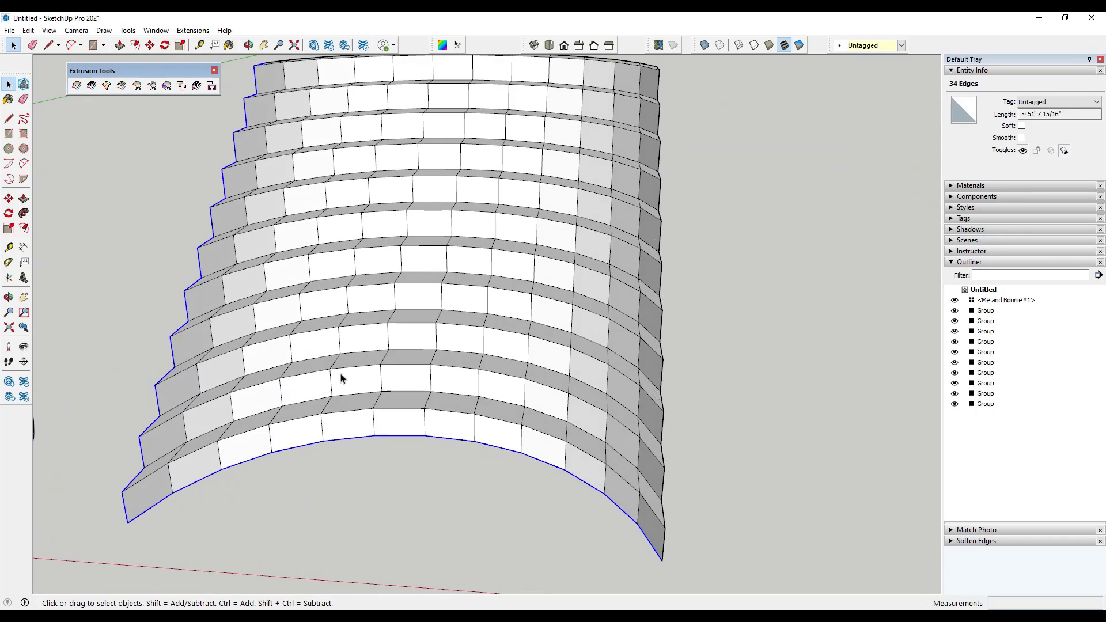
middle_click_drag(447, 394, 227, 313)
scroll(395, 420, "up", 3)
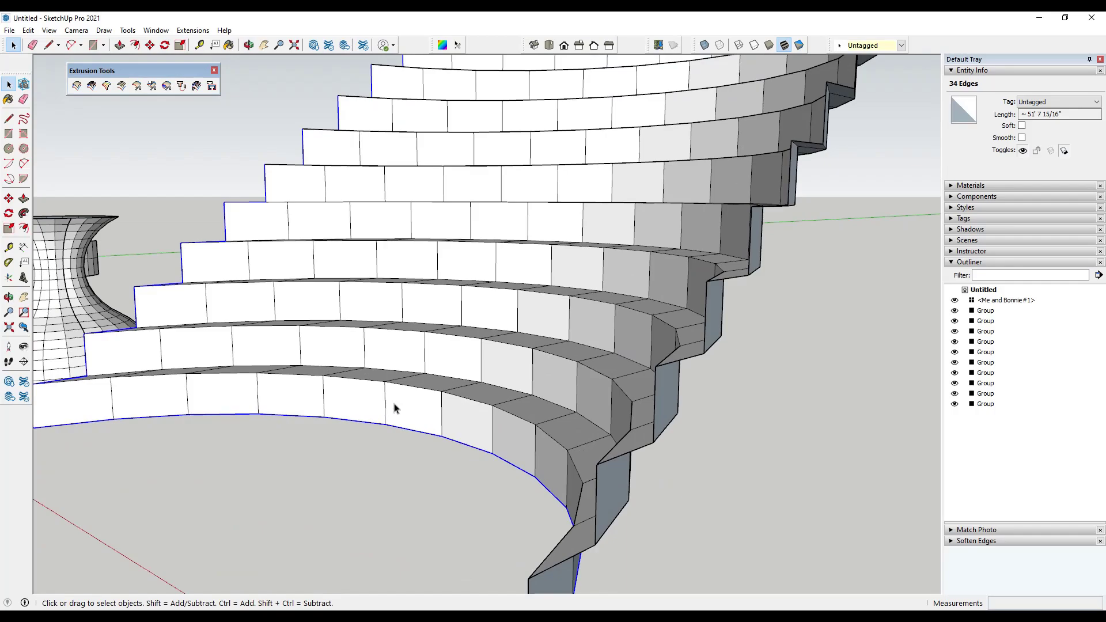
middle_click_drag(642, 447, 711, 413)
scroll(298, 314, "up", 3)
scroll(299, 314, "up", 3)
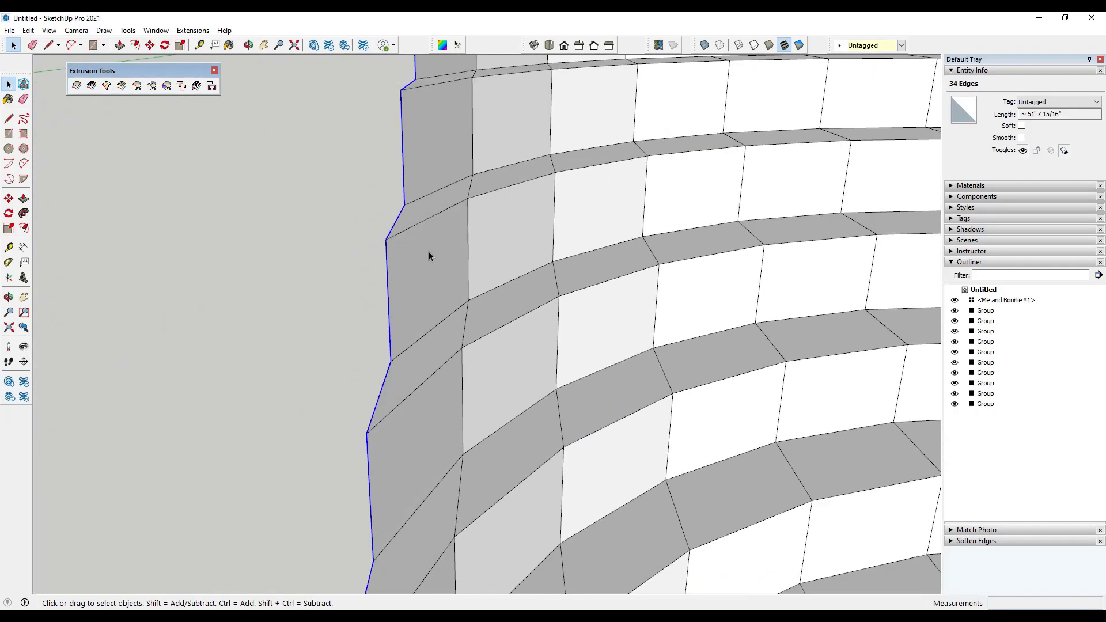
middle_click_drag(407, 227, 564, 215)
scroll(403, 262, "down", 10)
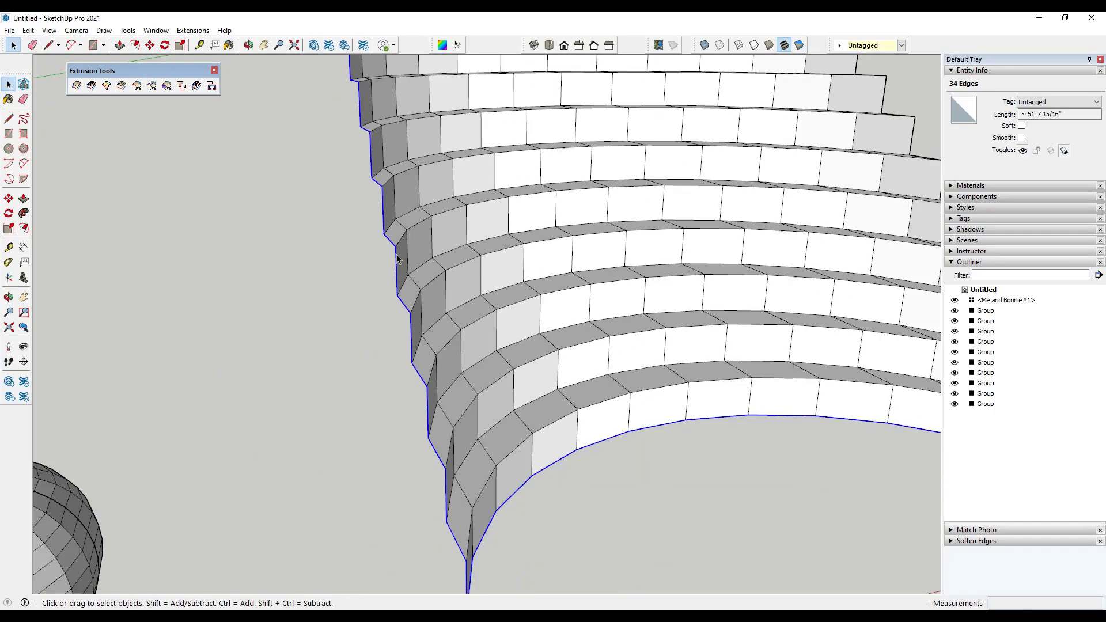
middle_click_drag(773, 270, 592, 266)
Move the stepped surface group clear of its source curves
scroll(579, 265, "down", 6)
left_click(584, 263)
key("m")
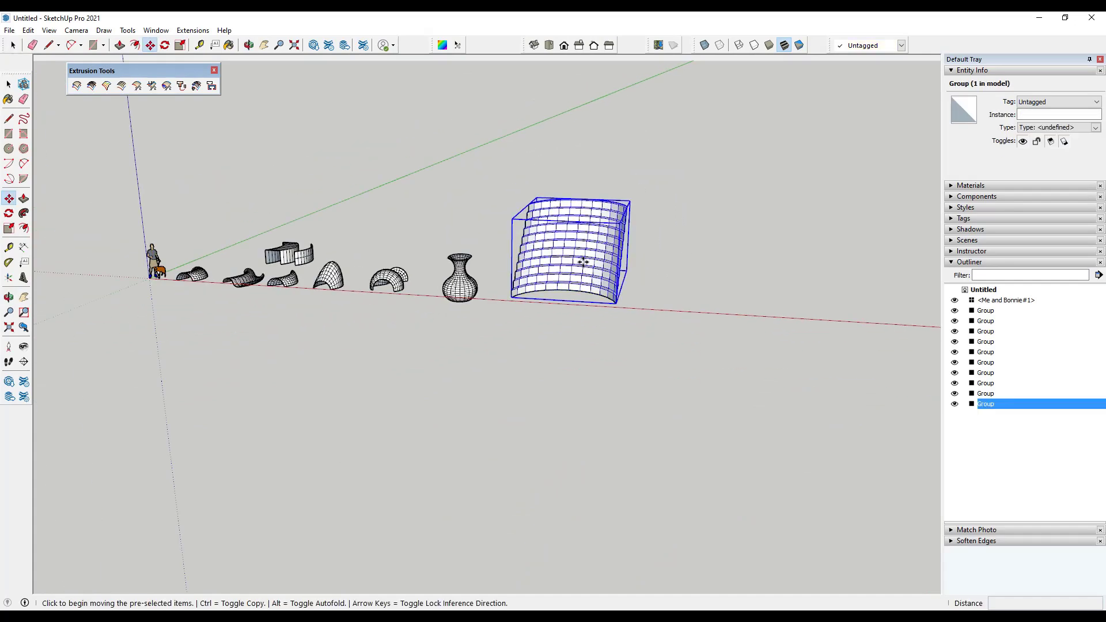
left_click(586, 258)
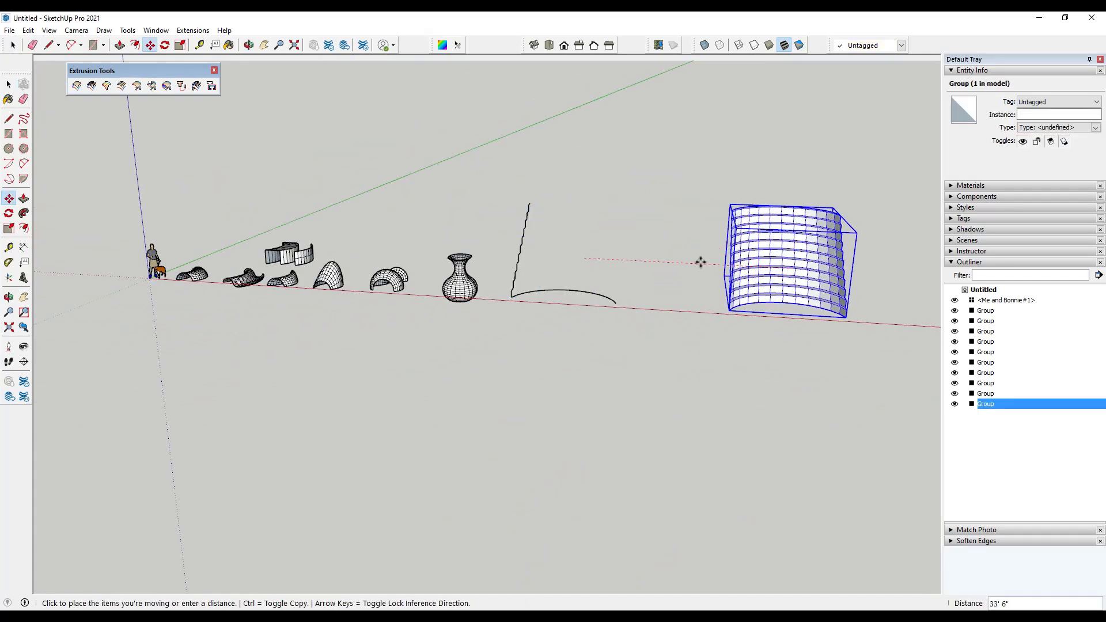
left_click(627, 201)
scroll(541, 239, "up", 2)
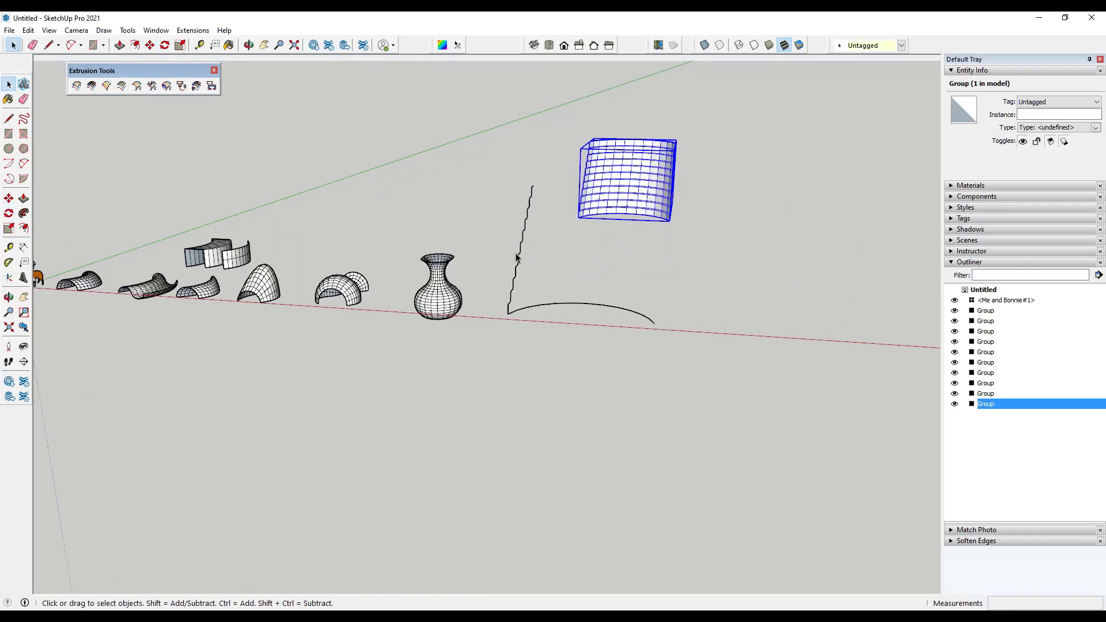
Rotate the stepped curve 45 degrees horizontally about its lower endpoint, away from the arc
key("space")
left_click(520, 260)
scroll(499, 312, "up", 3)
scroll(500, 312, "up", 1)
key("q")
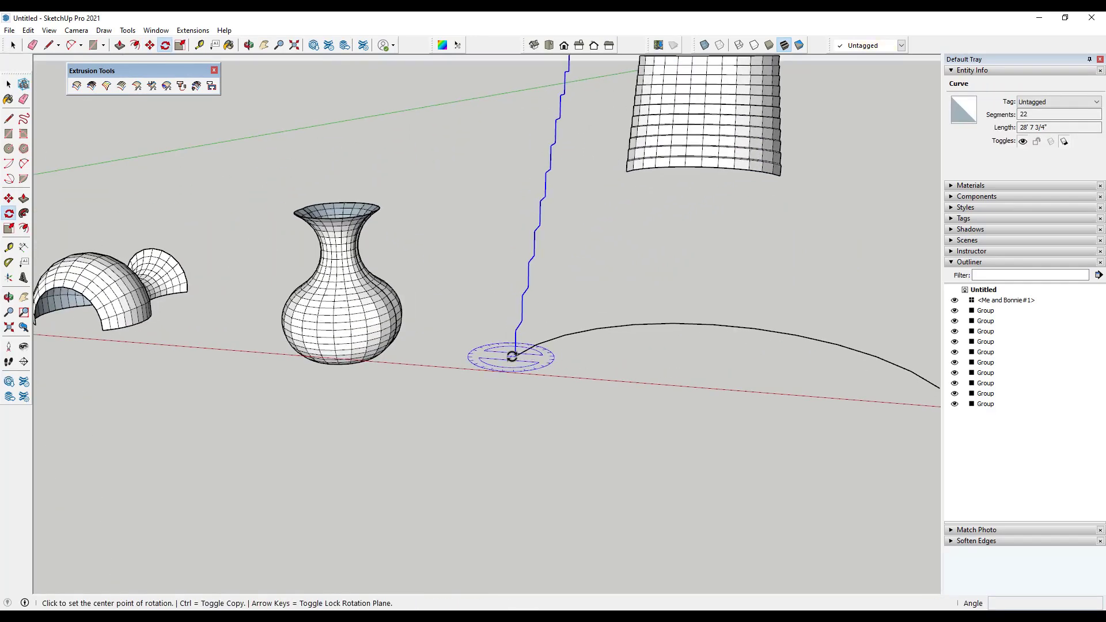
left_click(558, 286)
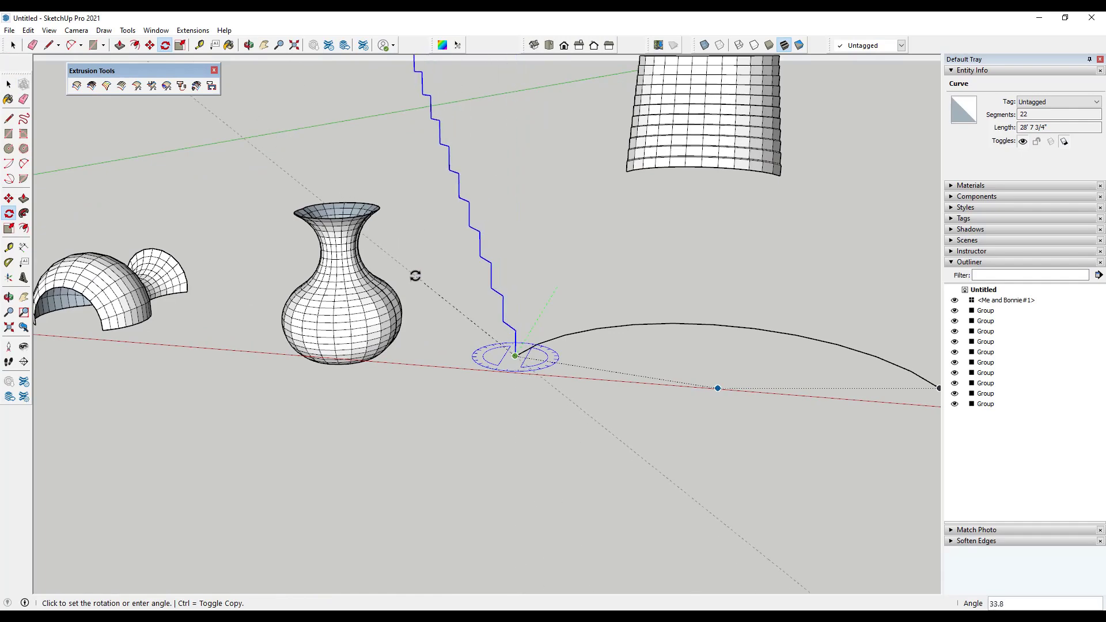
type("45")
key("Return")
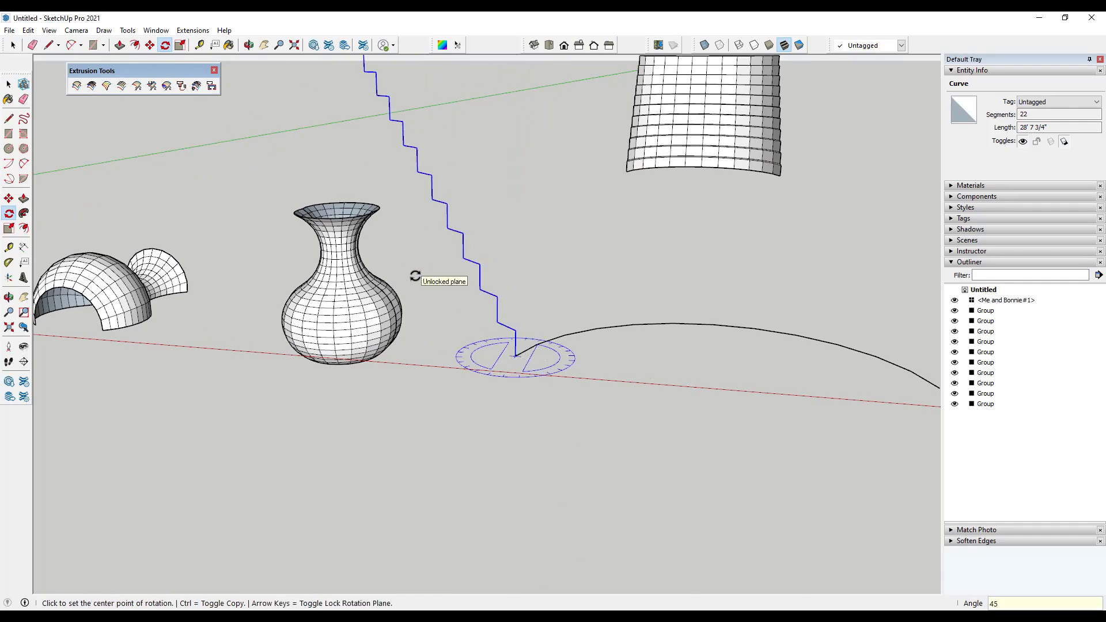
scroll(576, 276, "down", 5)
key("space")
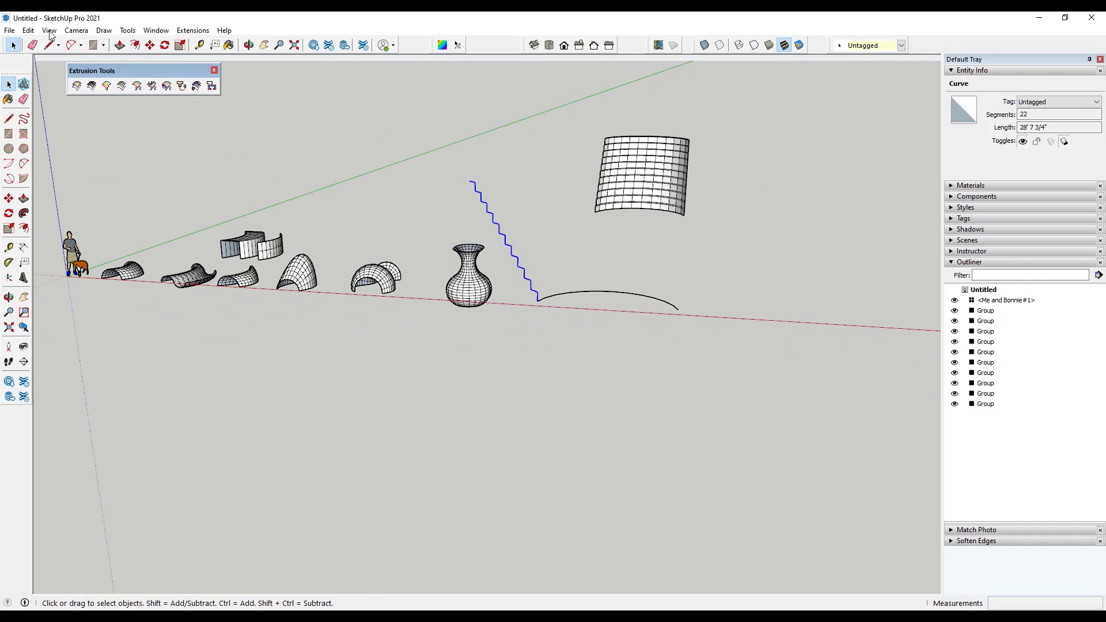
Extrude the rotated stepped curve by rails along the arc, melding to the same curve, with reversed quad faces and the original curves kept
left_click(76, 86)
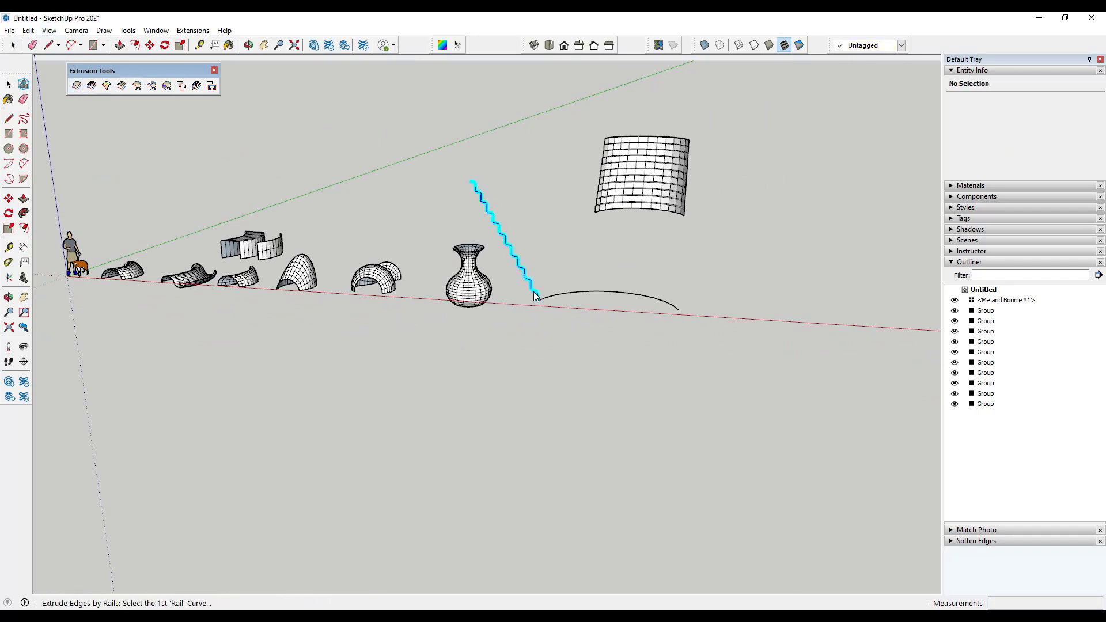
left_click(535, 297)
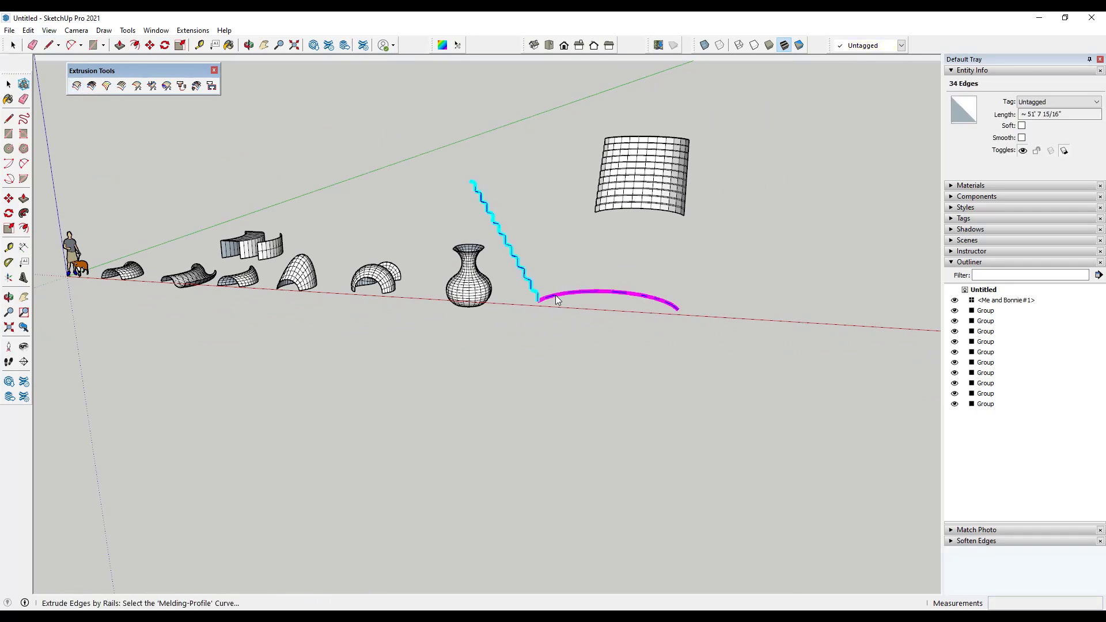
left_click(536, 292)
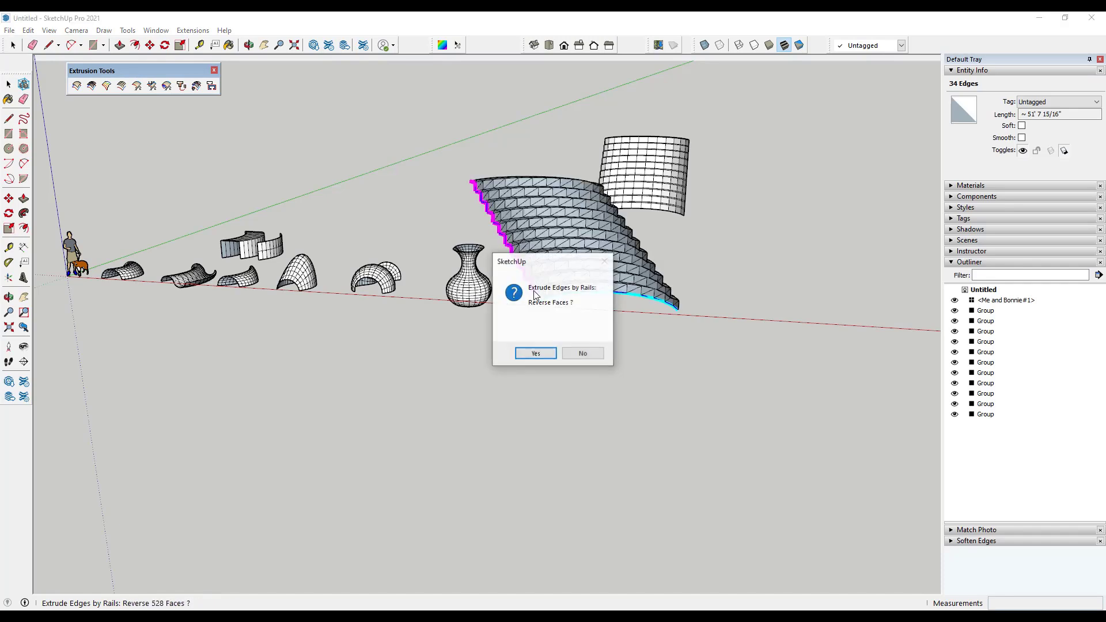
left_click(538, 354)
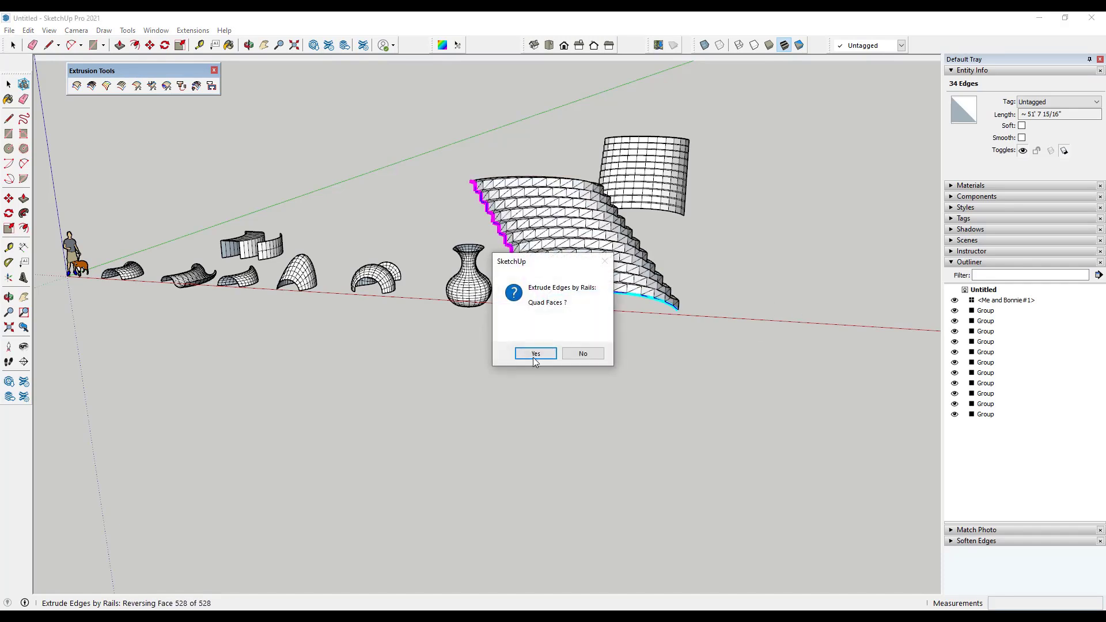
left_click(538, 354)
left_click(536, 353)
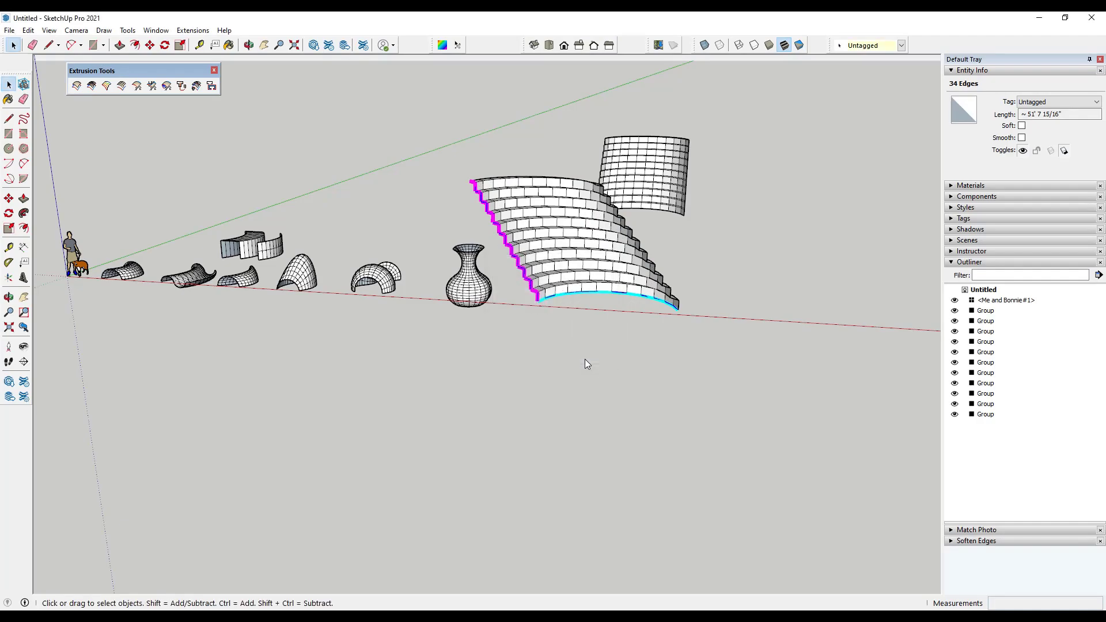
Check the slanted stepped surface's jagged side, and move its group clear of the source curves beside the earlier stepped surface
scroll(637, 243, "up", 3)
middle_click_drag(637, 244, 593, 287)
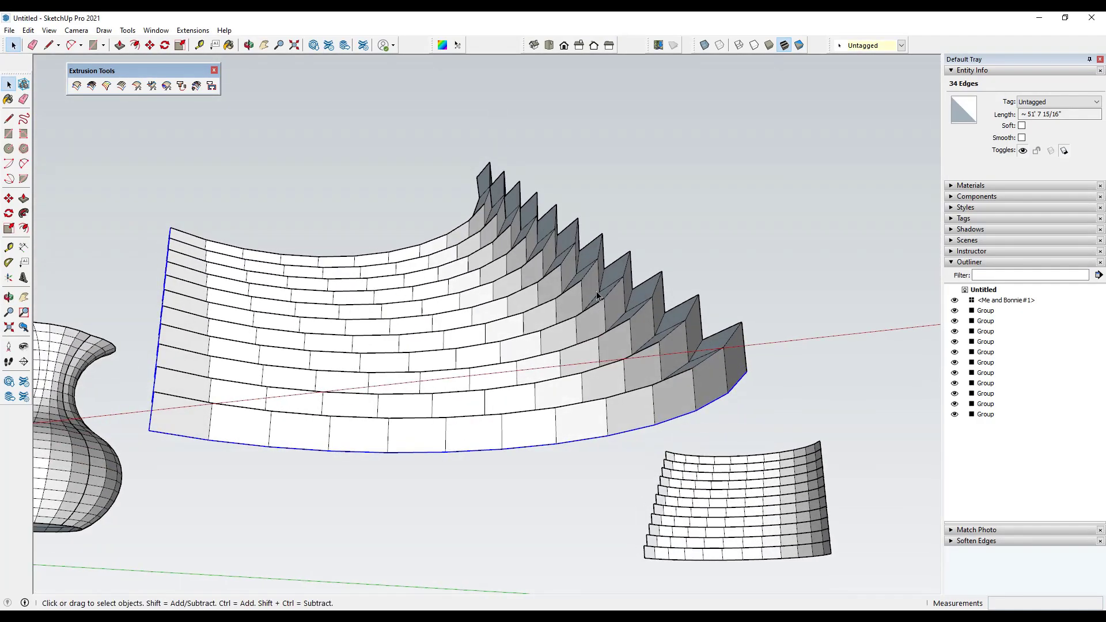
scroll(591, 346, "down", 5)
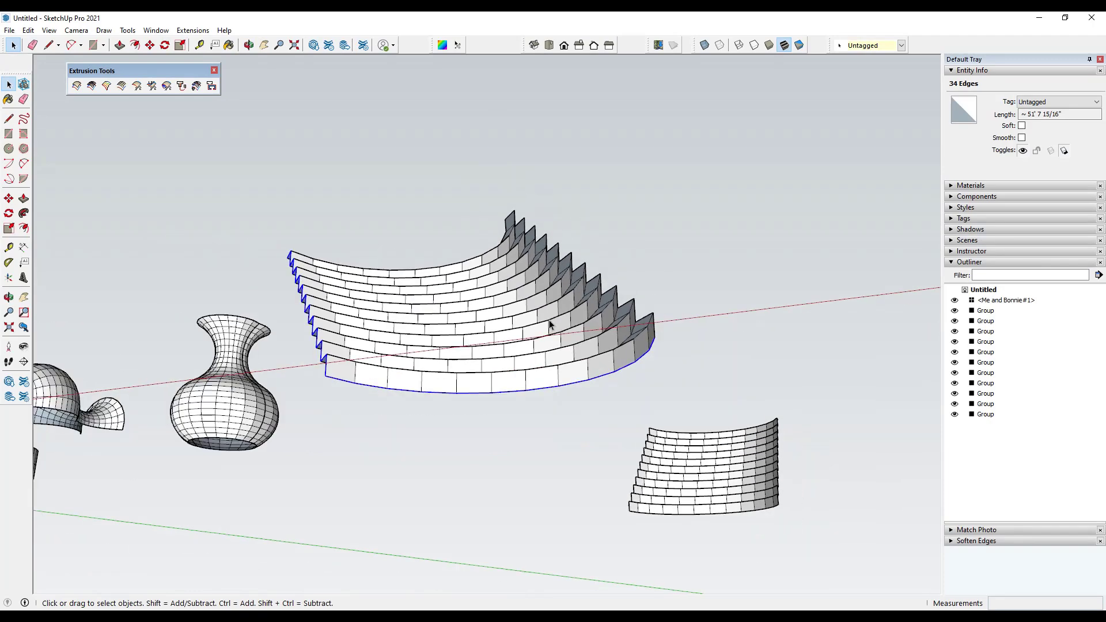
middle_click_drag(534, 333, 482, 371)
left_click(481, 371)
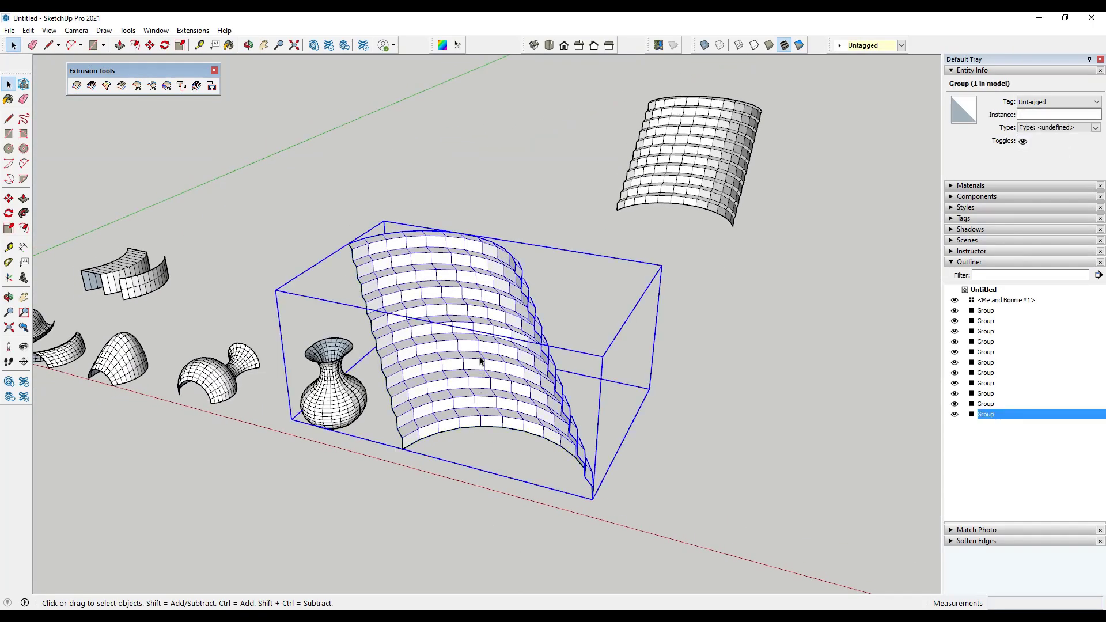
scroll(483, 372, "down", 4)
key("m")
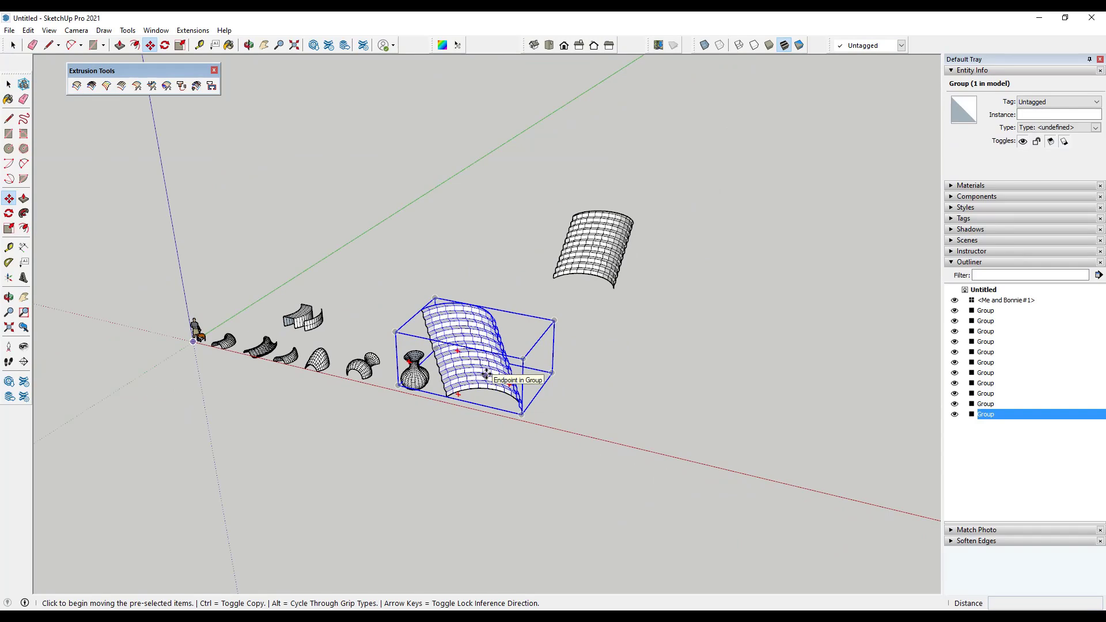
left_click(487, 370)
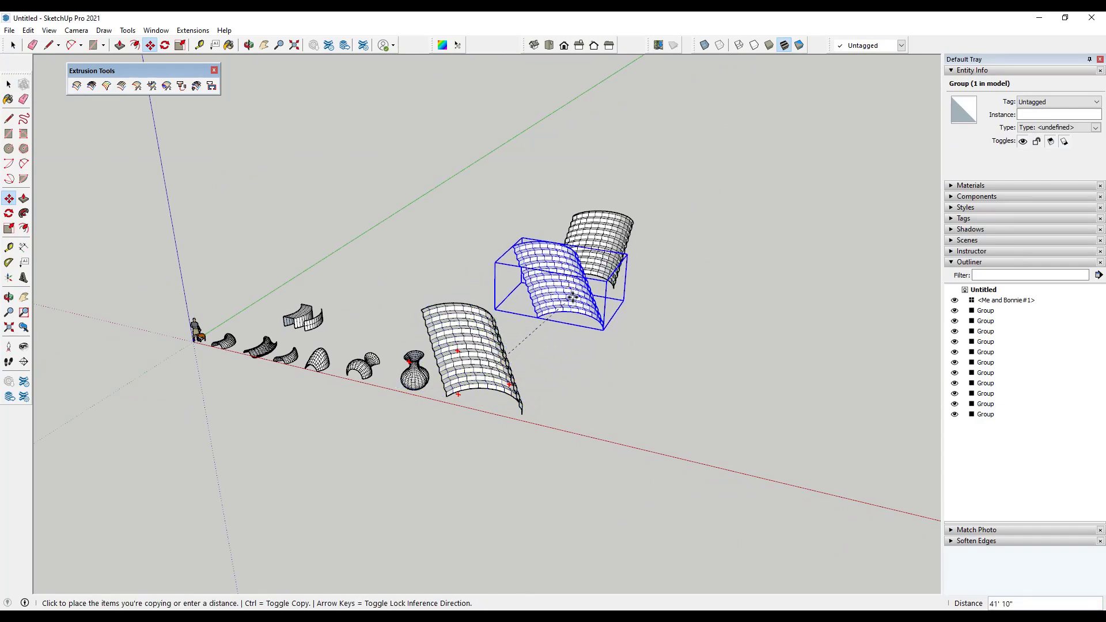
left_click(576, 294)
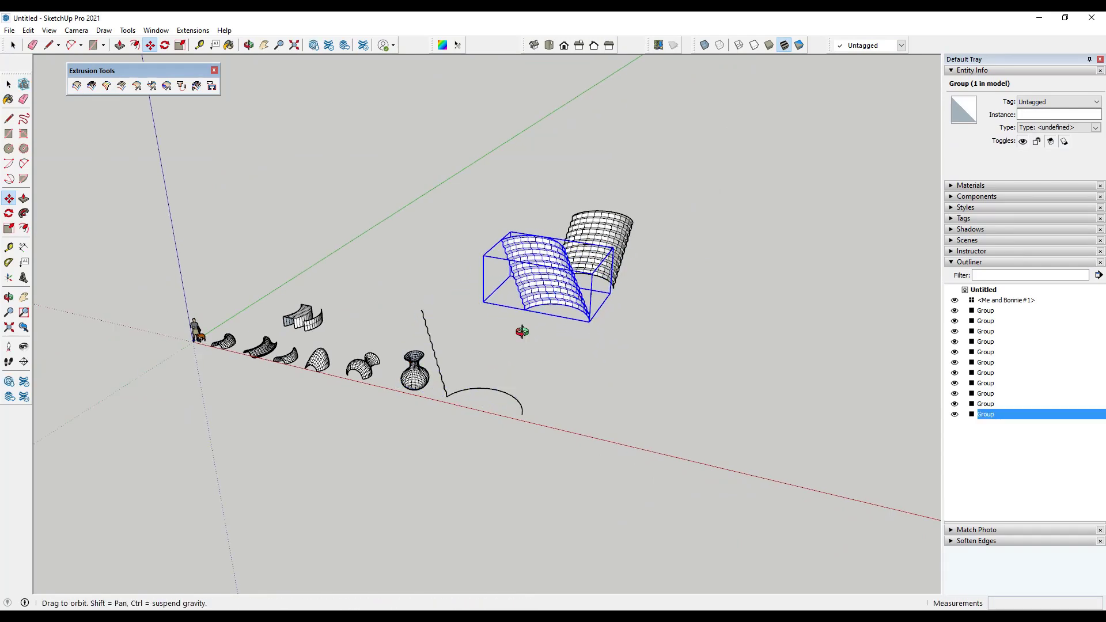
Rotate a copy of the stepped curve horizontally about the midpoint between the arc's ends, placing it on the arc's opposite endpoint
key("space")
middle_click_drag(496, 338, 477, 391)
left_click(454, 398)
scroll(452, 401, "up", 4)
key("q")
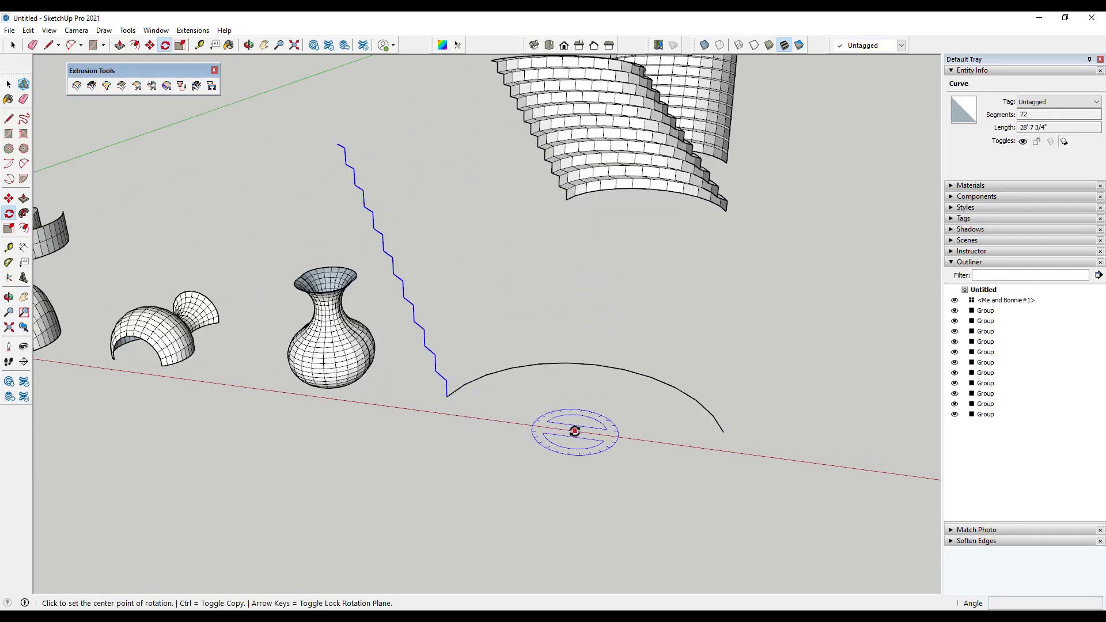
left_click(575, 430)
left_click(451, 396)
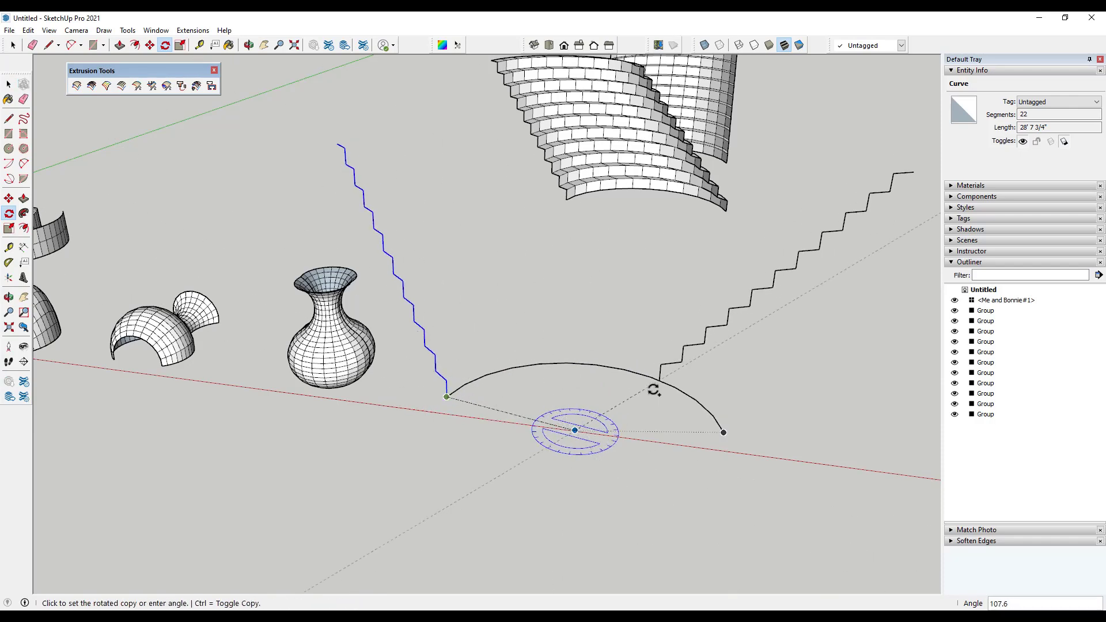
left_click(725, 430)
Rotate the copied stepped curve horizontally about its lower endpoint so it flares outward from the arc, opposite the original stepped curve
middle_click_drag(686, 435, 796, 387)
scroll(749, 349, "up", 3)
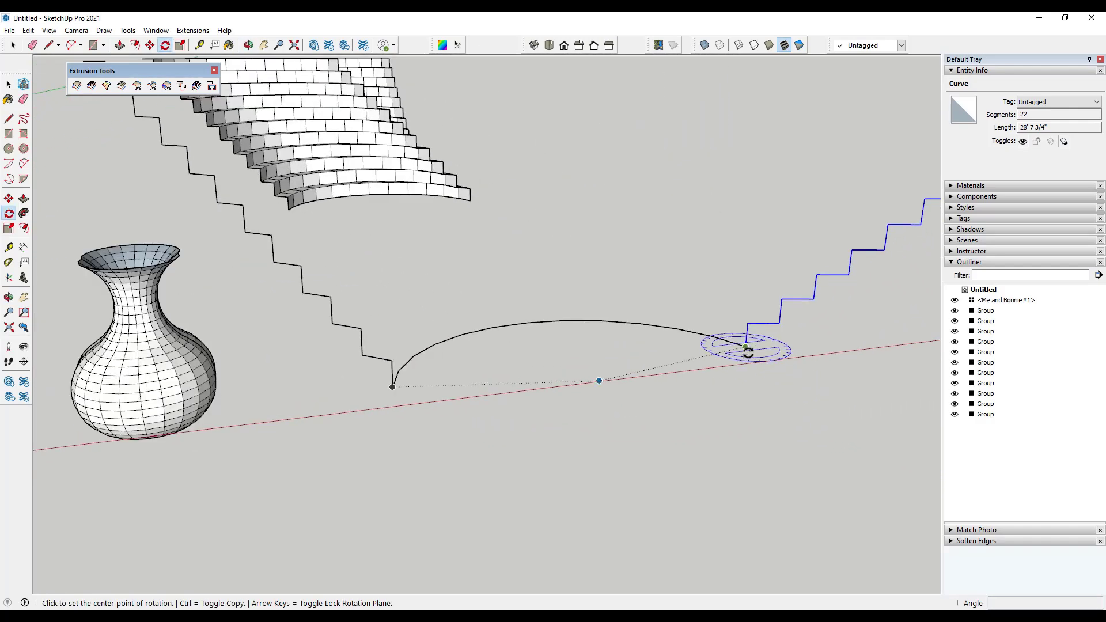
left_click(745, 346)
left_click(863, 339)
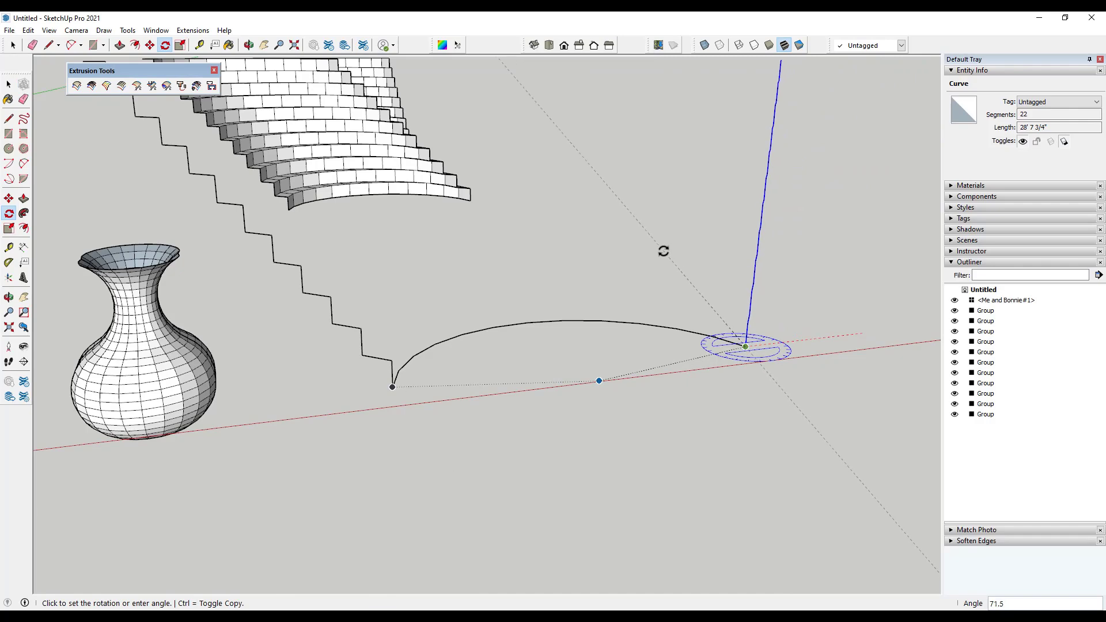
left_click(680, 254)
scroll(680, 254, "down", 5)
middle_click_drag(679, 254, 549, 359)
key("space")
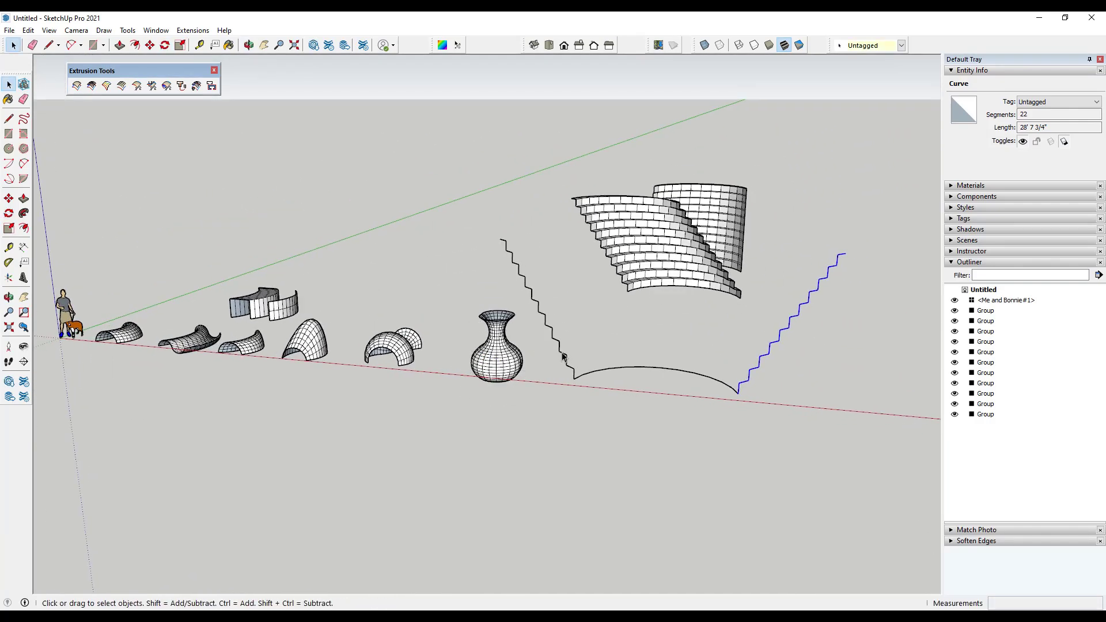
Extrude the original stepped curve by rails along the arc, melding to the copy, without reversing the rail, using reversed quad faces and keeping the curves
left_click(107, 86)
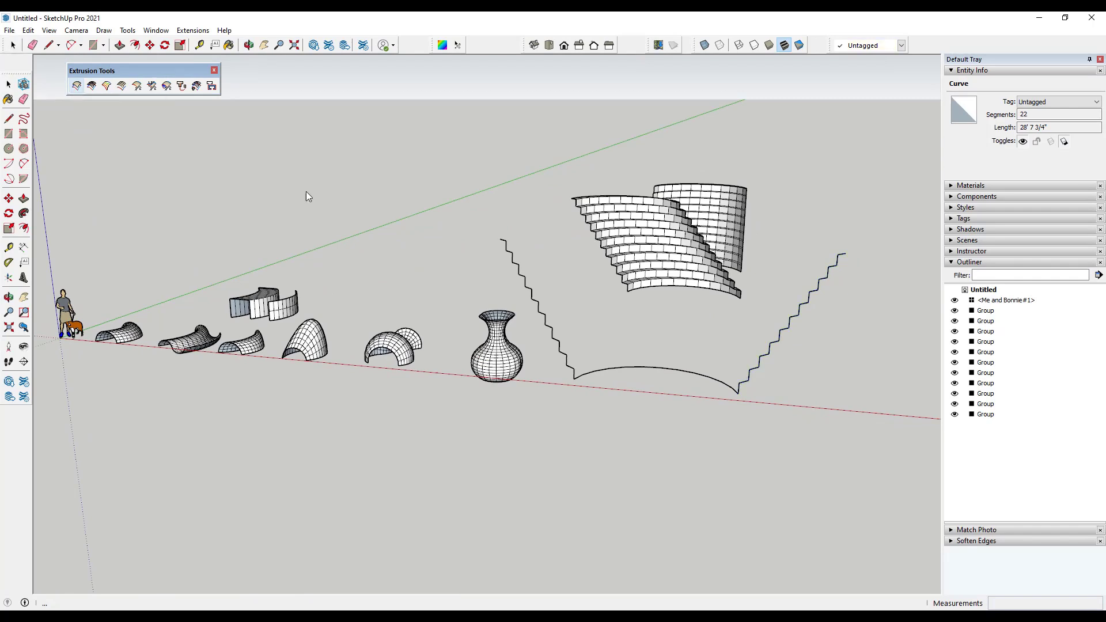
left_click(552, 329)
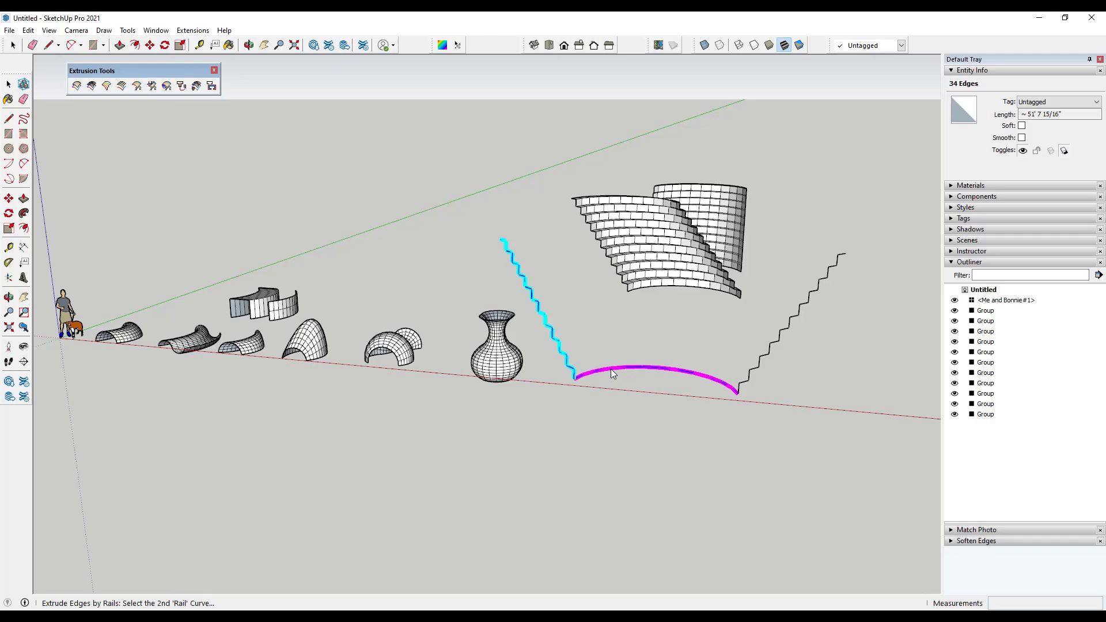
left_click(611, 370)
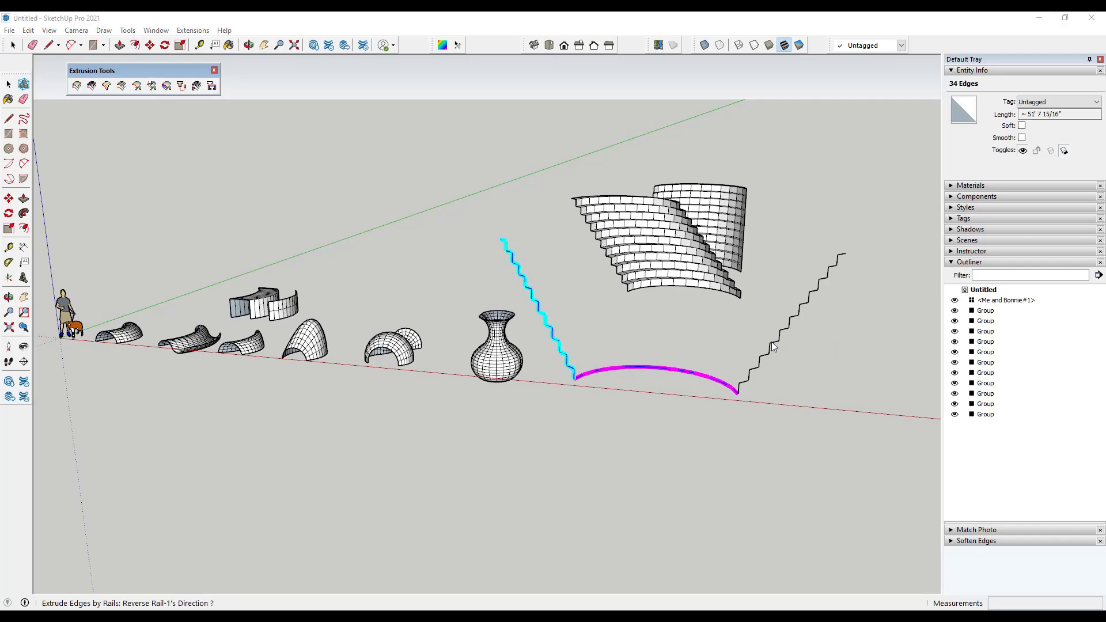
left_click(772, 347)
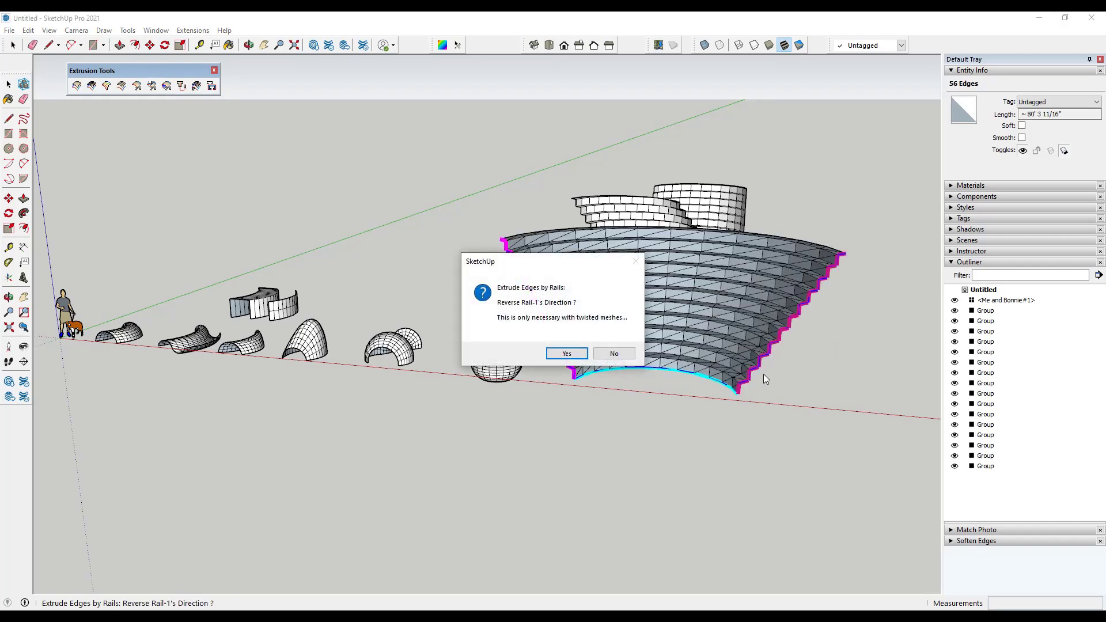
left_click(612, 354)
left_click(545, 354)
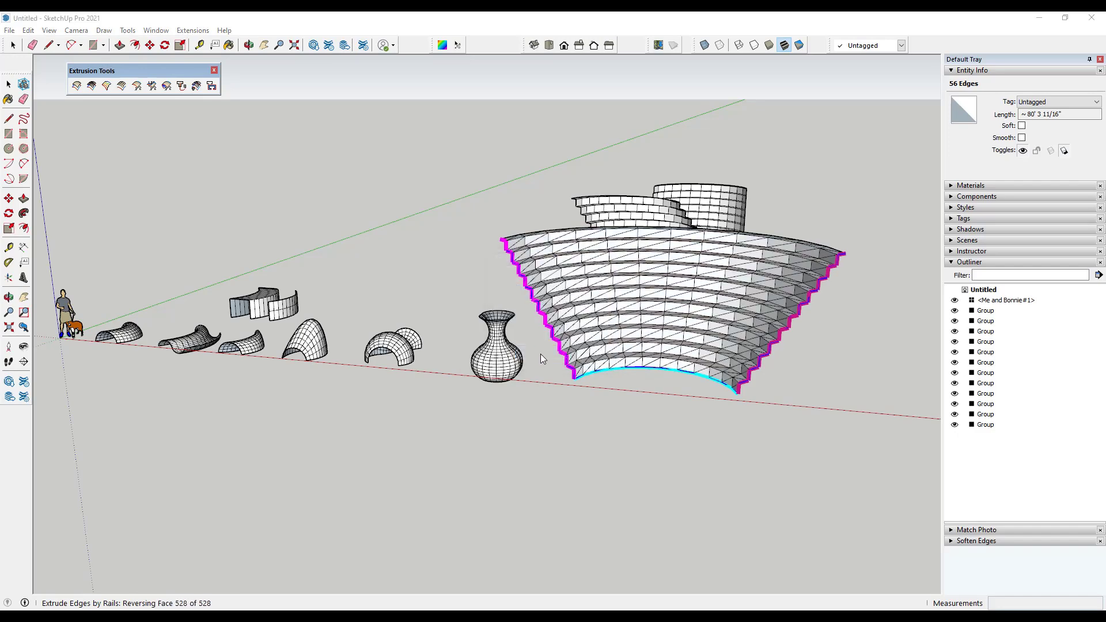
left_click(538, 353)
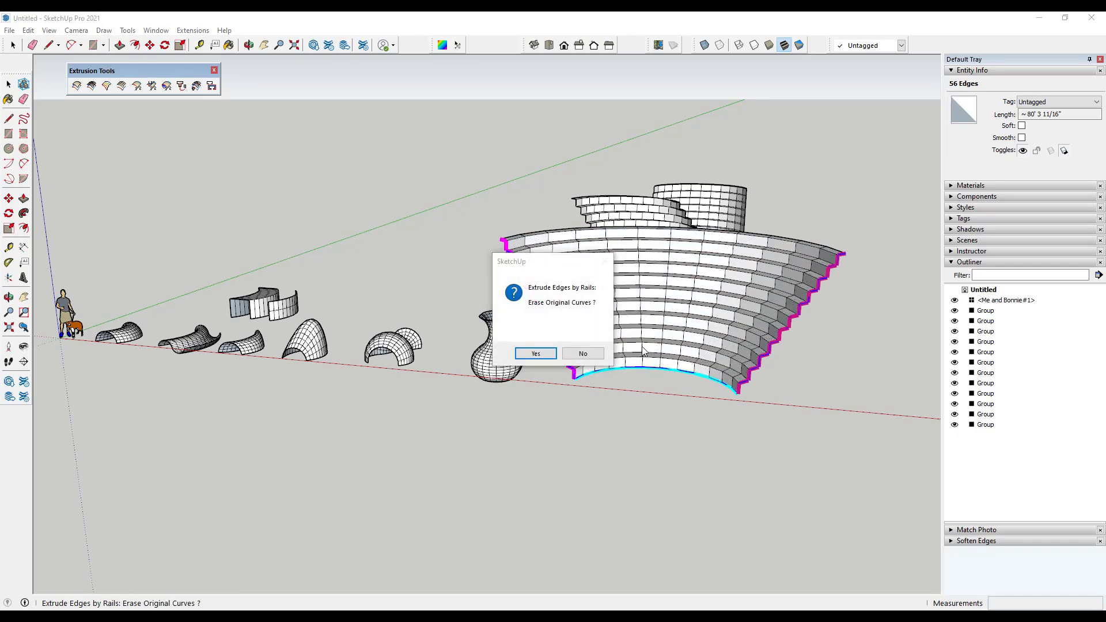
left_click(554, 353)
Examine the flared stepped surface from several angles, checking its tiers and how both side edges follow the stepped curves
mouse_move(554, 353)
middle_mouse_down()
mouse_move(419, 314)
mouse_move(633, 397)
mouse_move(639, 420)
middle_mouse_up()
scroll(515, 344, "up", 4)
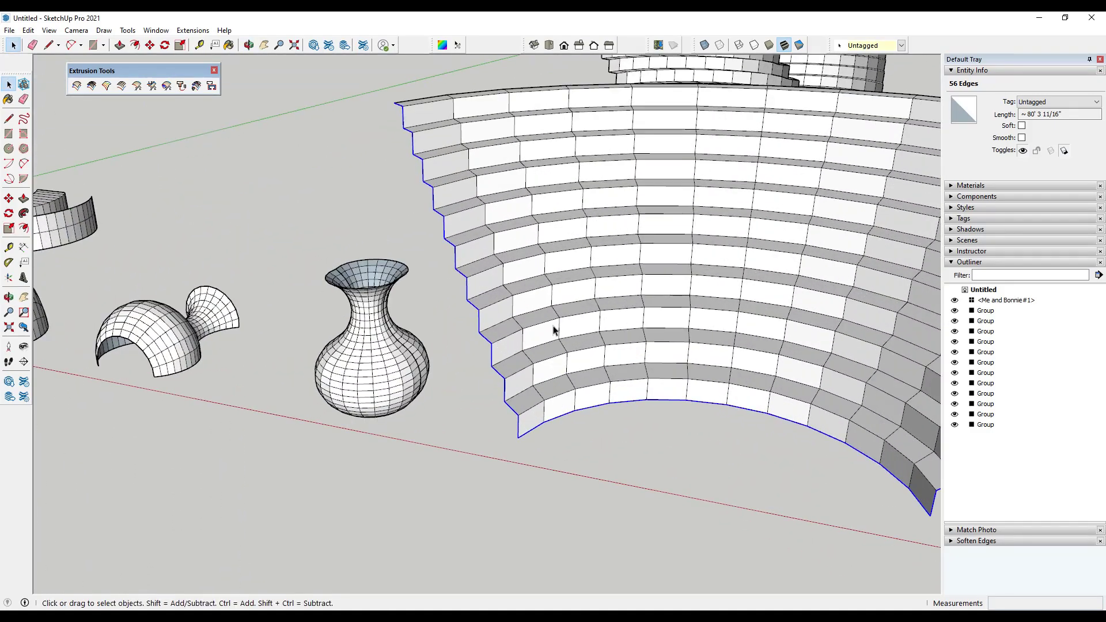
scroll(573, 321, "down", 3)
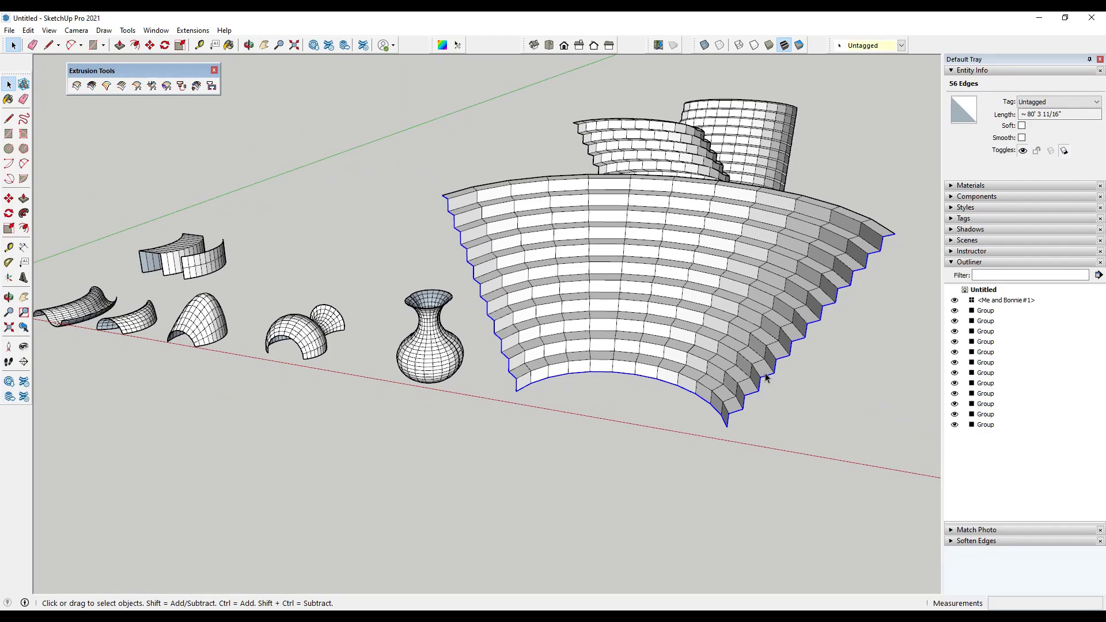
scroll(766, 348, "up", 2)
middle_click_drag(766, 348, 656, 317)
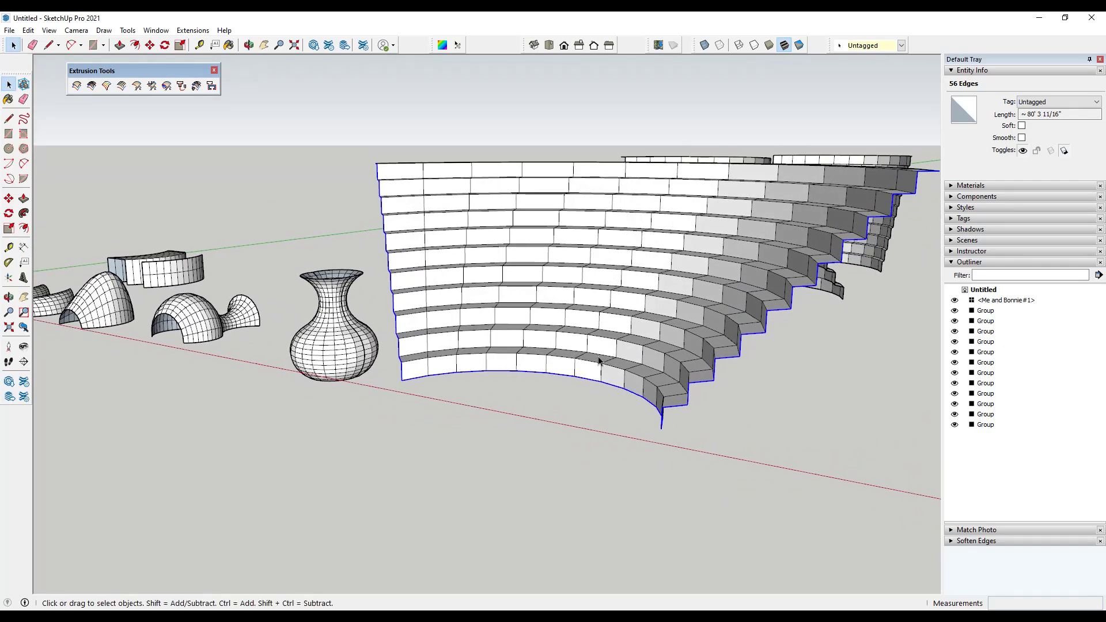